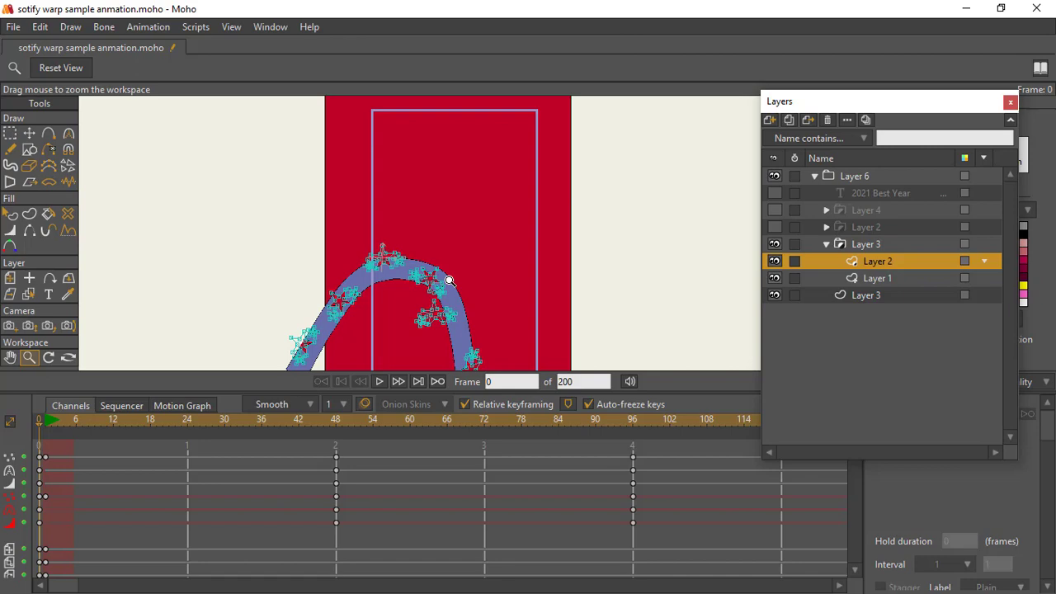
Step: Hide the red background Layer 3 and examine the star-patterned band on its own
{"action": "left_click_drag", "start_coordinate": [450, 281], "coordinate": [443, 313]}
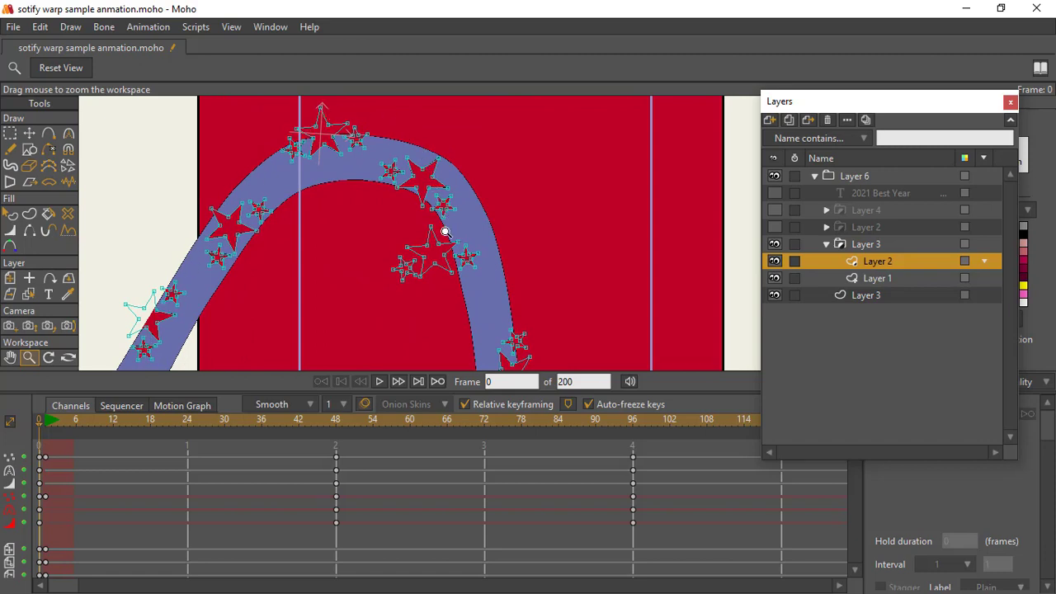
{"action": "mouse_move", "coordinate": [462, 299]}
{"action": "left_mouse_down"}
{"action": "mouse_move", "coordinate": [486, 298]}
{"action": "mouse_move", "coordinate": [479, 278]}
{"action": "mouse_move", "coordinate": [463, 299]}
{"action": "left_mouse_up"}
{"action": "left_click", "coordinate": [774, 295]}
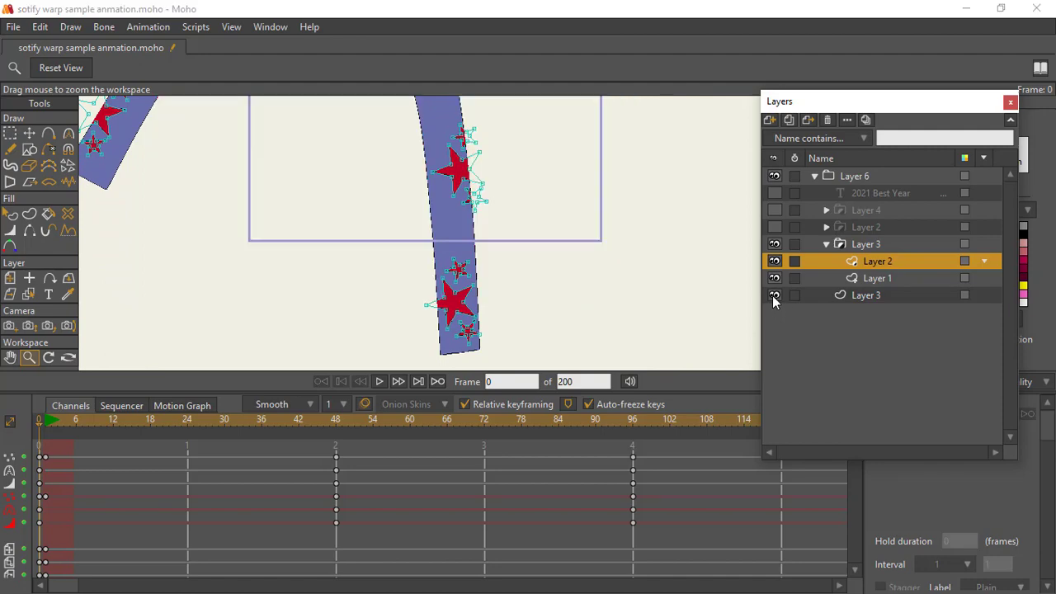
{"action": "left_click_drag", "start_coordinate": [544, 255], "coordinate": [605, 305]}
Step: Select all points of Layer 1 in the Layer 3 group to examine the band's outline, and show the background Layer 3 again
{"action": "left_click", "coordinate": [870, 280]}
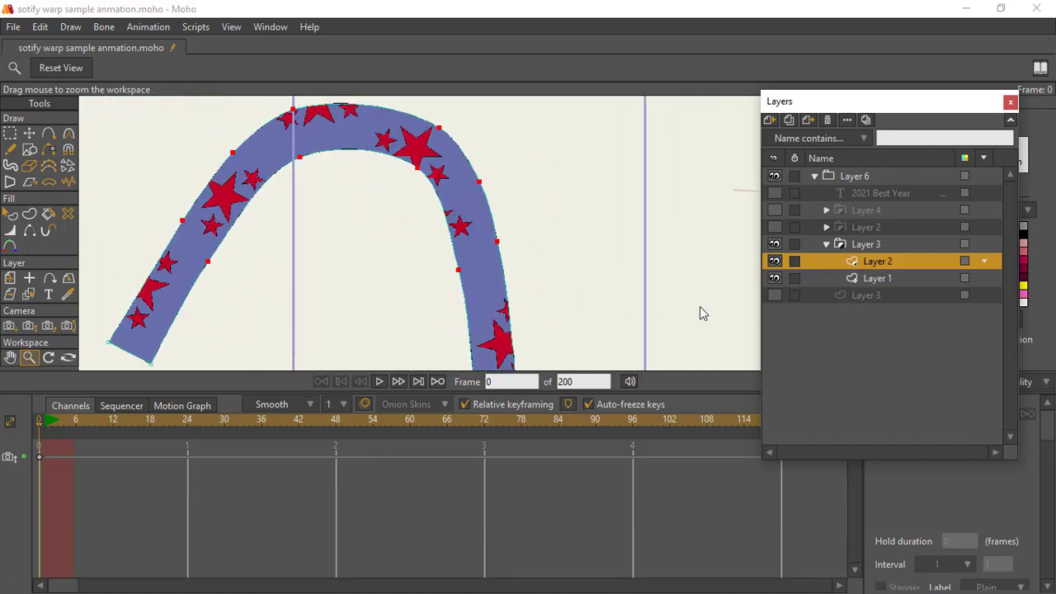
{"action": "left_click", "coordinate": [10, 133]}
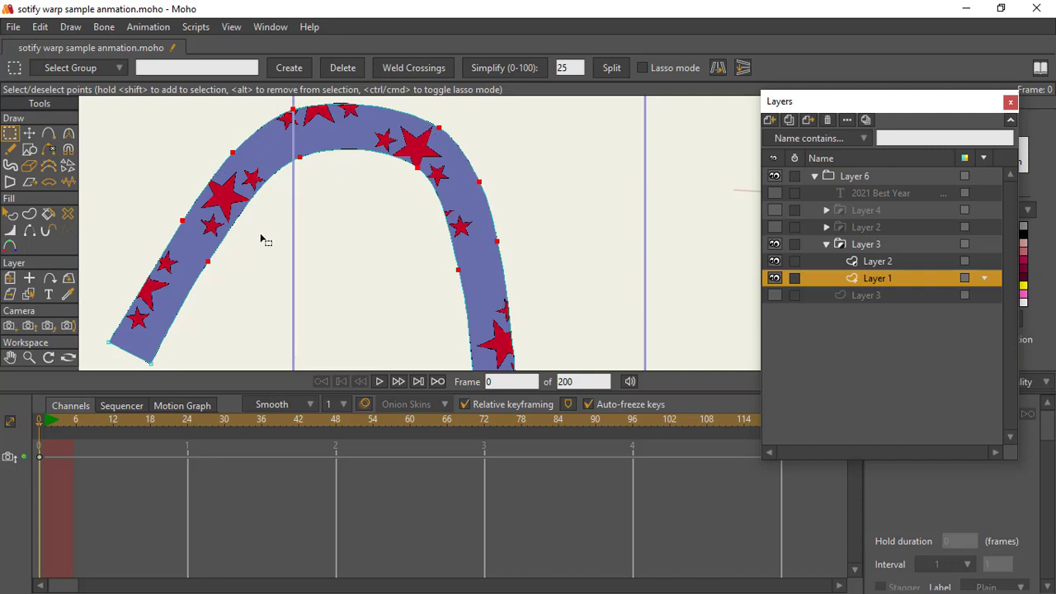
{"action": "left_click_drag", "start_coordinate": [493, 266], "coordinate": [477, 157]}
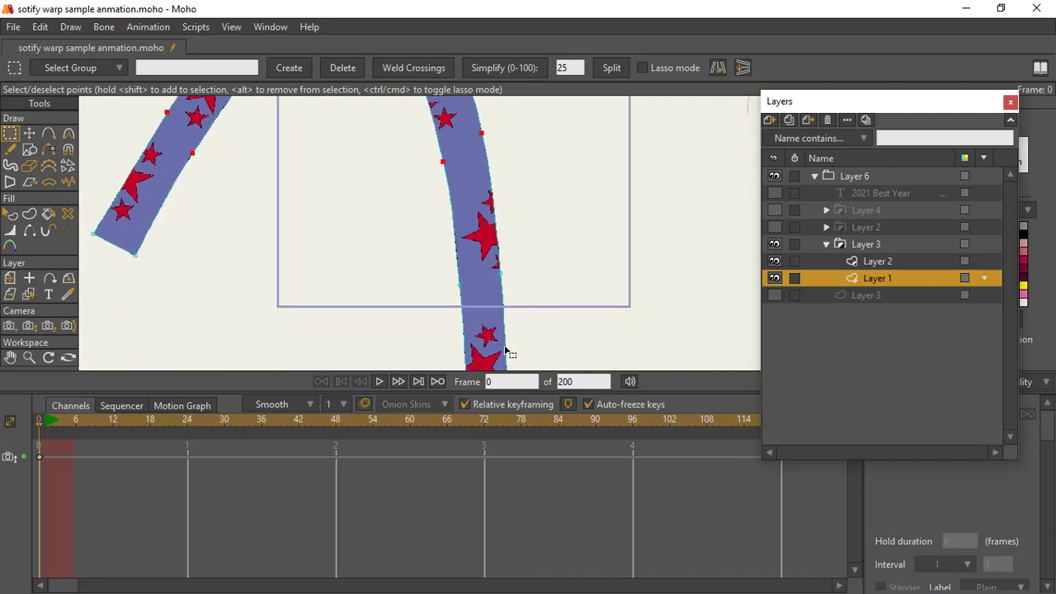
{"action": "left_click_drag", "start_coordinate": [505, 350], "coordinate": [506, 190]}
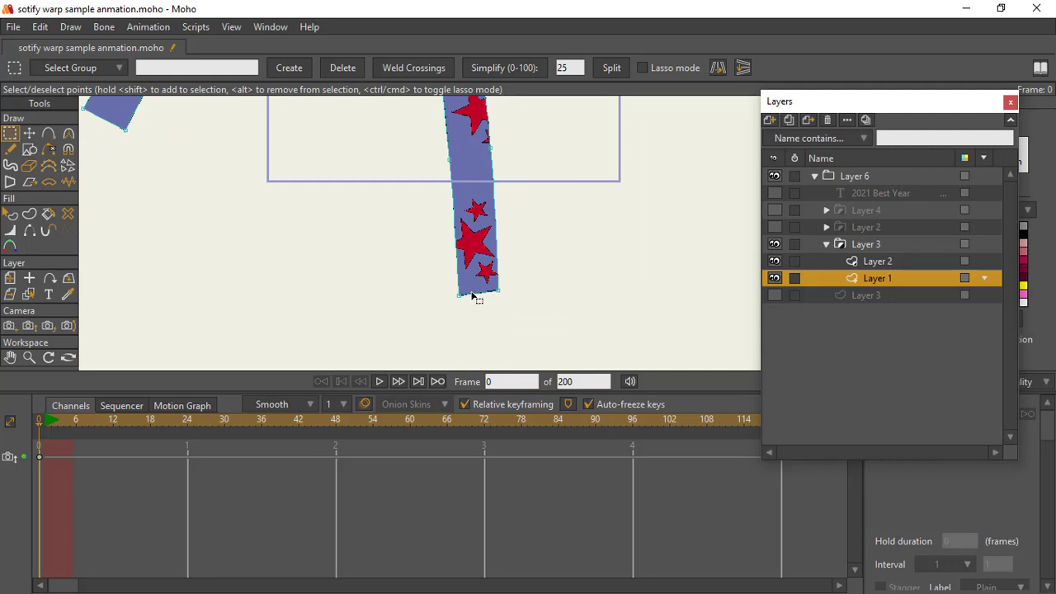
{"action": "key", "text": "ctrl+a"}
{"action": "left_click_drag", "start_coordinate": [502, 259], "coordinate": [532, 370]}
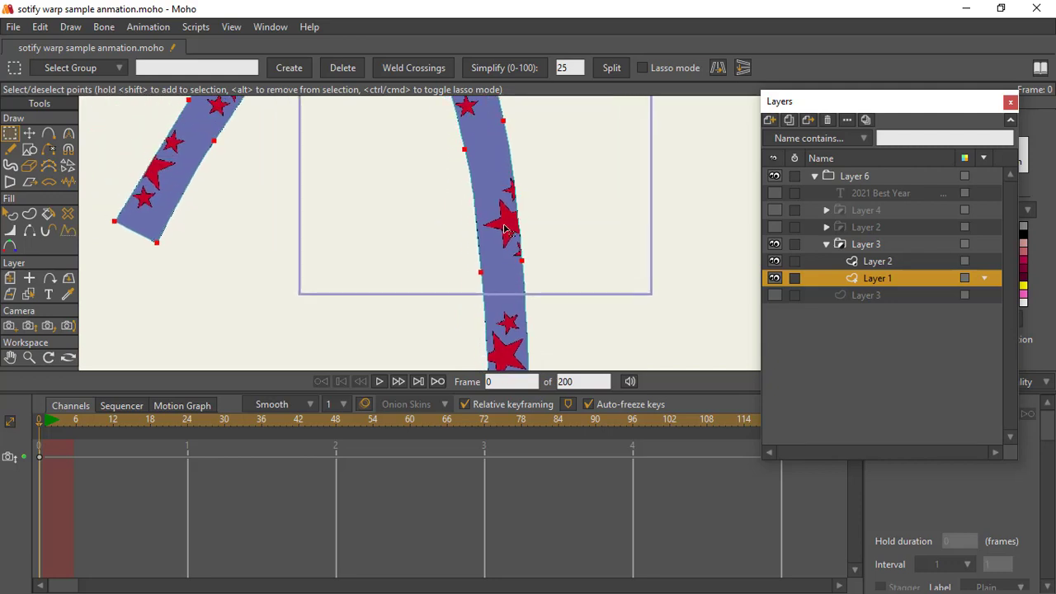
{"action": "left_click_drag", "start_coordinate": [492, 124], "coordinate": [511, 271]}
{"action": "left_click_drag", "start_coordinate": [485, 208], "coordinate": [447, 202]}
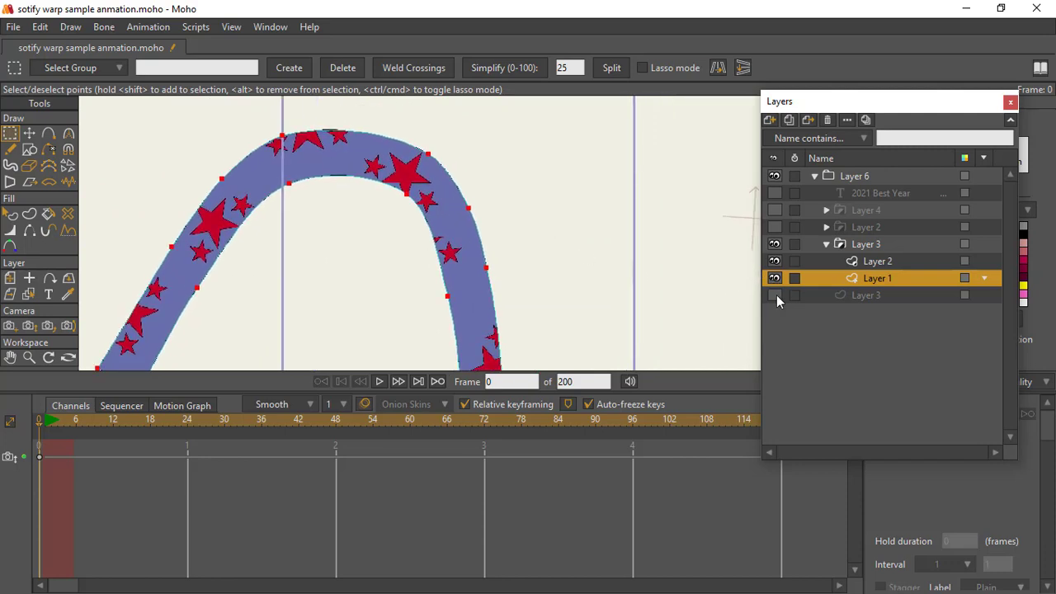
{"action": "left_click", "coordinate": [775, 294]}
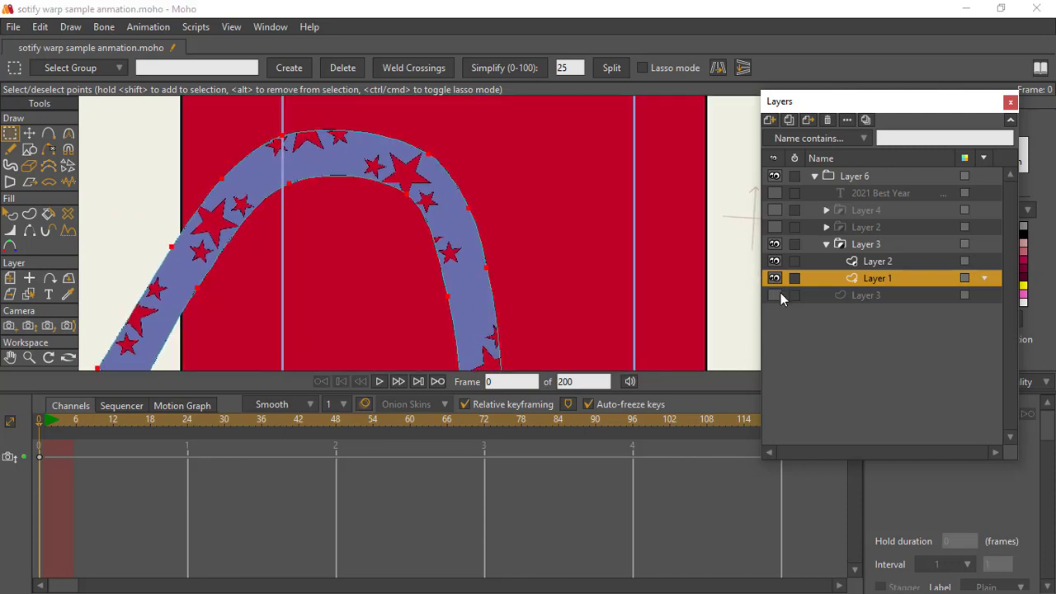
Step: Review the group mask options in the Layer 3 group's layer settings and accept them
{"action": "left_click", "coordinate": [841, 246]}
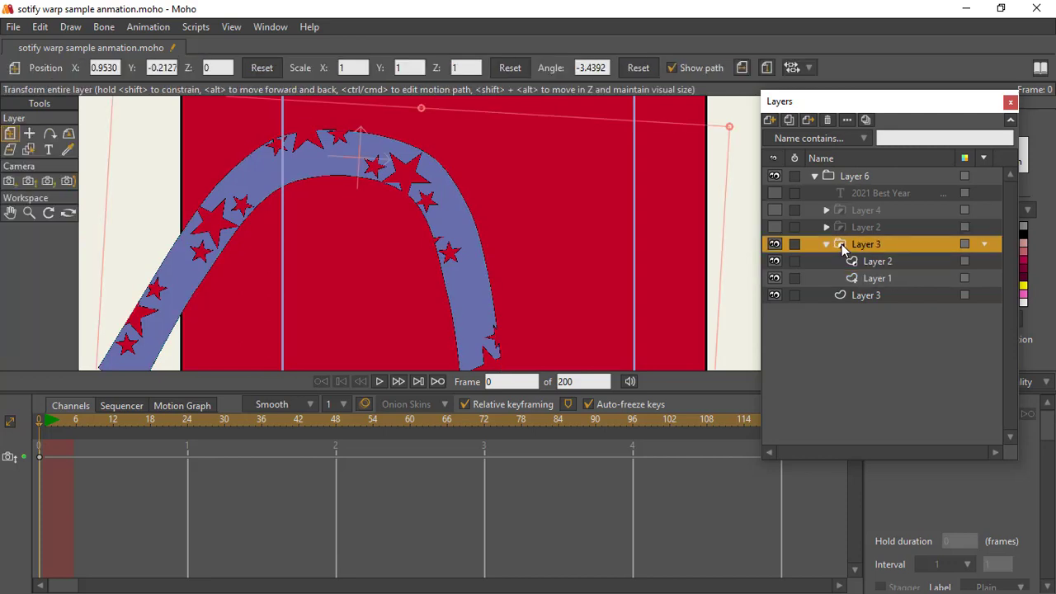
{"action": "double_click", "coordinate": [840, 251]}
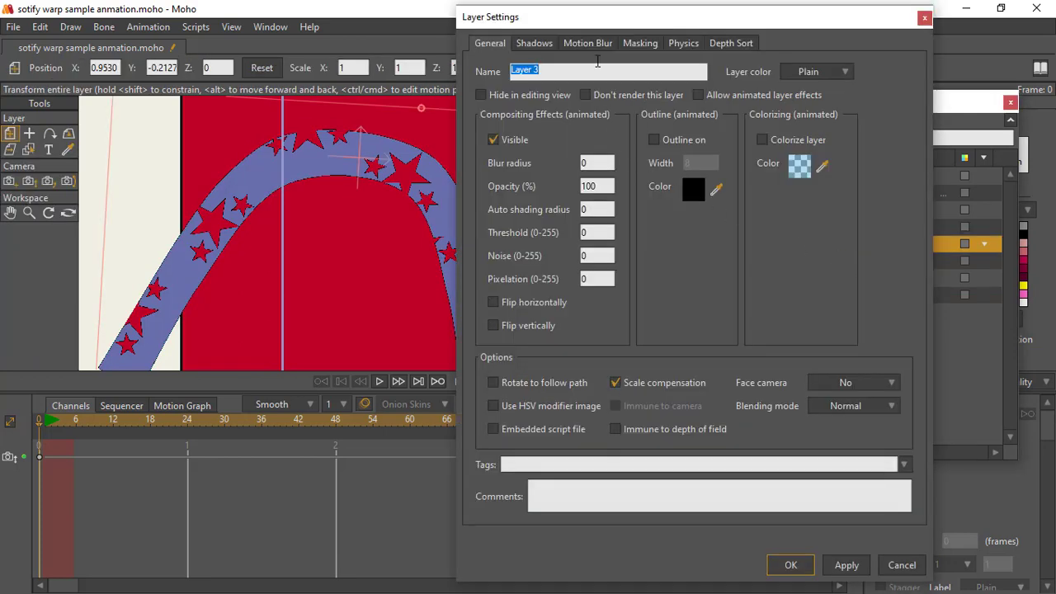
{"action": "left_click", "coordinate": [640, 46]}
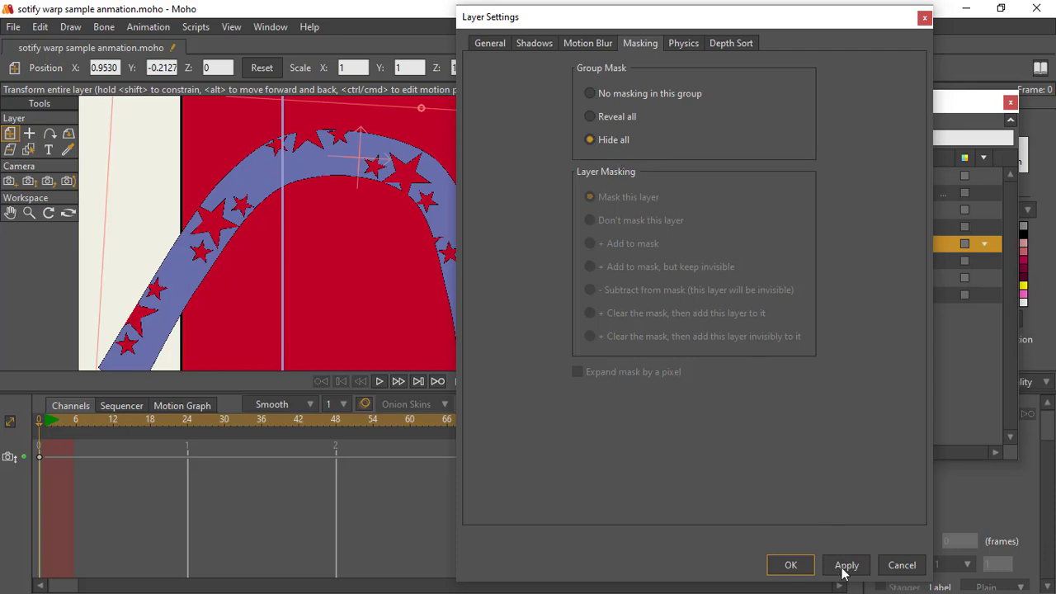
{"action": "left_click", "coordinate": [790, 565]}
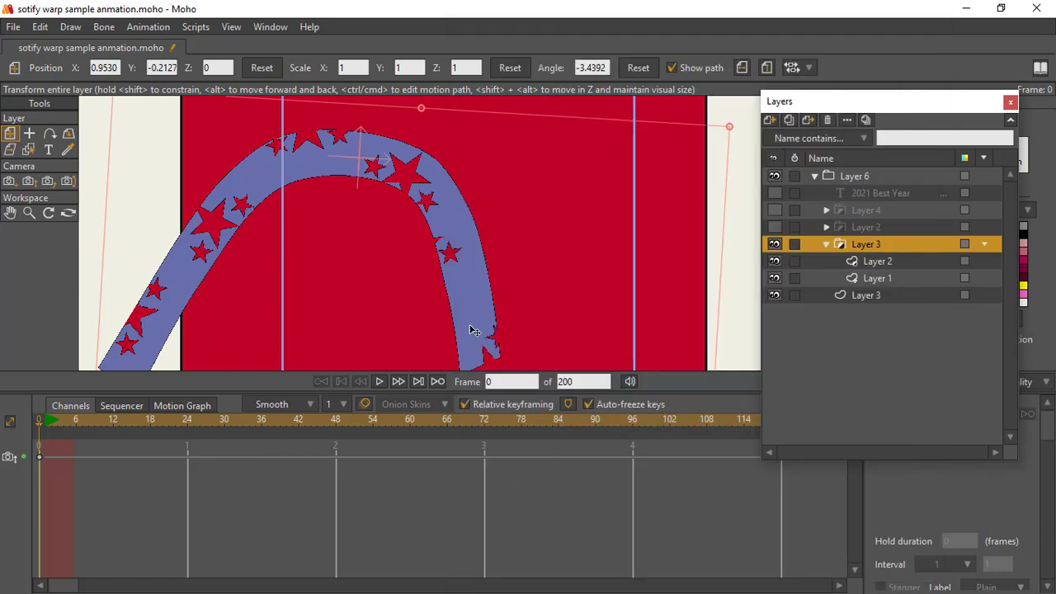
{"action": "left_click", "coordinate": [34, 218]}
{"action": "mouse_move", "coordinate": [313, 236]}
{"action": "left_mouse_down"}
{"action": "mouse_move", "coordinate": [374, 218]}
{"action": "mouse_move", "coordinate": [425, 231]}
{"action": "mouse_move", "coordinate": [374, 246]}
{"action": "mouse_move", "coordinate": [387, 293]}
{"action": "mouse_move", "coordinate": [433, 272]}
{"action": "mouse_move", "coordinate": [400, 286]}
{"action": "left_mouse_up"}
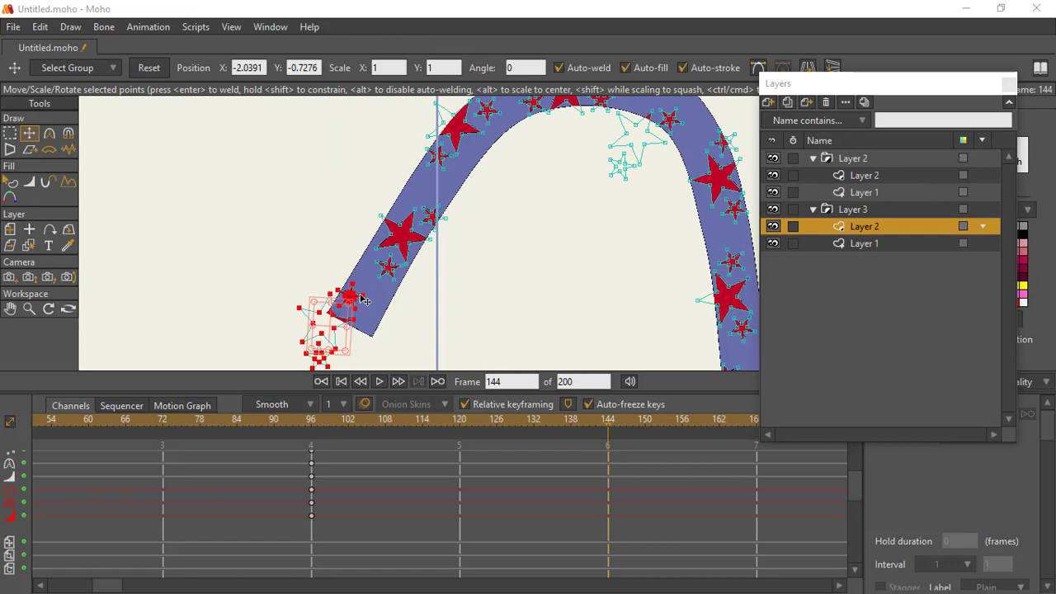
Step: At frame 144, move the lowest star group off the band's left end and the next group down toward that end
{"action": "left_click_drag", "start_coordinate": [337, 325], "coordinate": [329, 346]}
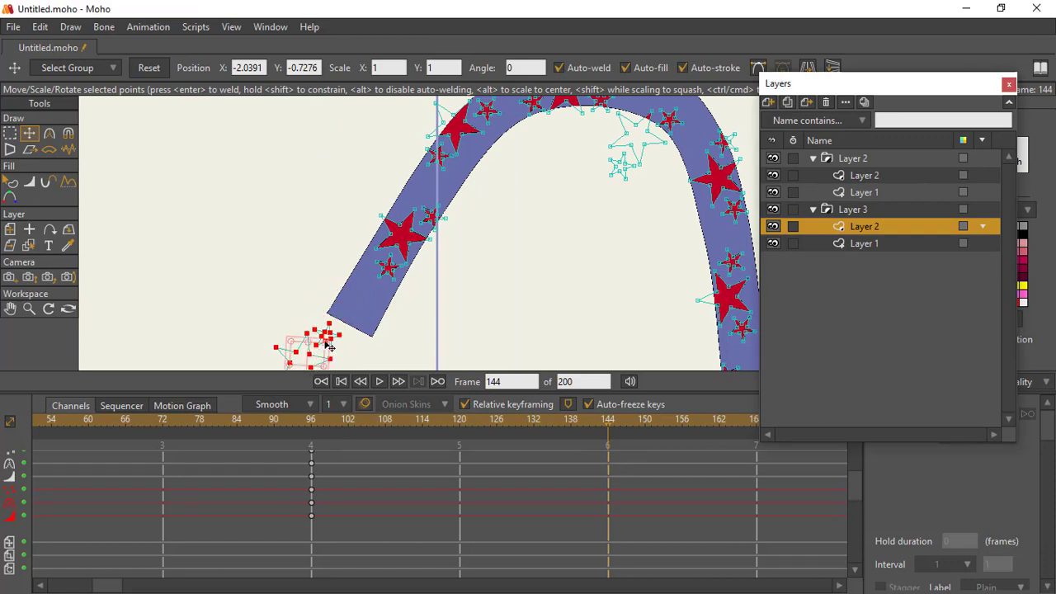
{"action": "left_click", "coordinate": [10, 133]}
{"action": "left_click_drag", "start_coordinate": [325, 196], "coordinate": [469, 285]}
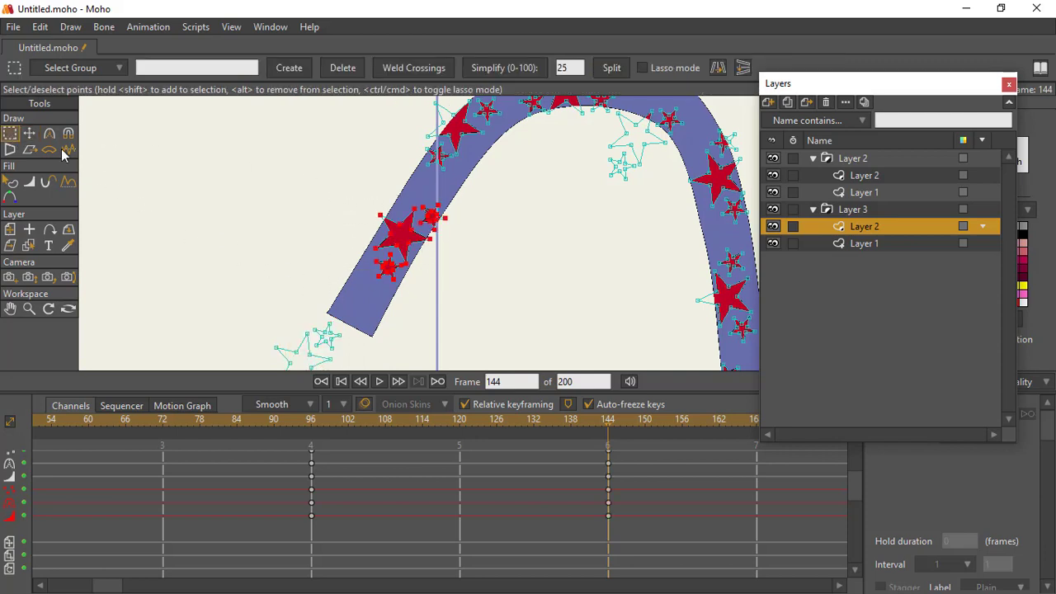
{"action": "left_click", "coordinate": [30, 135]}
{"action": "mouse_move", "coordinate": [410, 240]}
{"action": "left_mouse_down"}
{"action": "mouse_move", "coordinate": [383, 285]}
{"action": "mouse_move", "coordinate": [363, 292]}
{"action": "mouse_move", "coordinate": [349, 281]}
{"action": "left_mouse_up"}
Step: Select the star group on the upper part of the band's left leg and move it down along the leg
{"action": "left_click_drag", "start_coordinate": [482, 132], "coordinate": [411, 215]}
{"action": "left_click", "coordinate": [12, 134]}
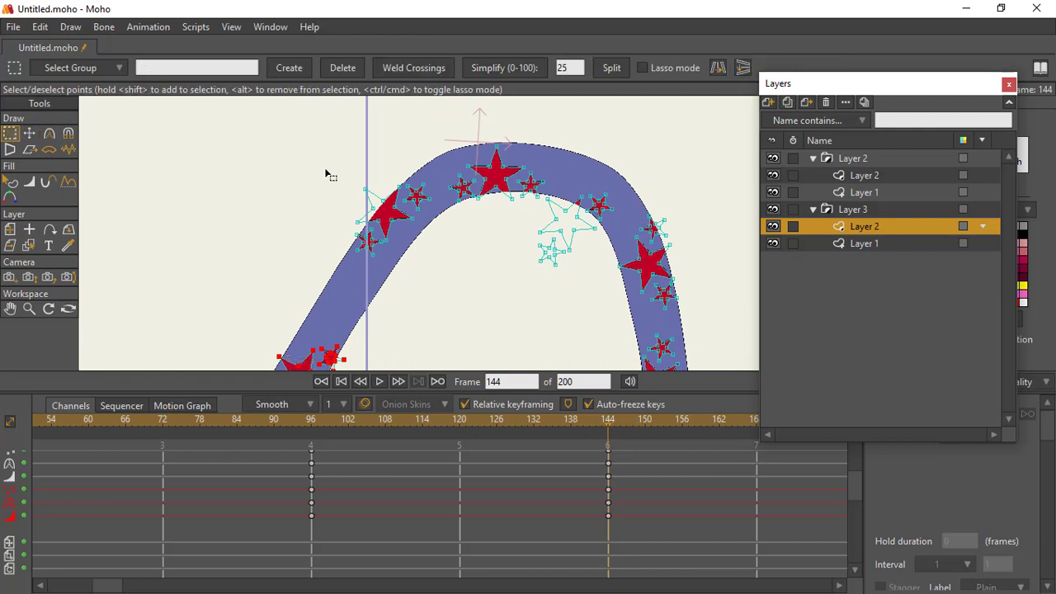
{"action": "left_click_drag", "start_coordinate": [306, 170], "coordinate": [452, 282]}
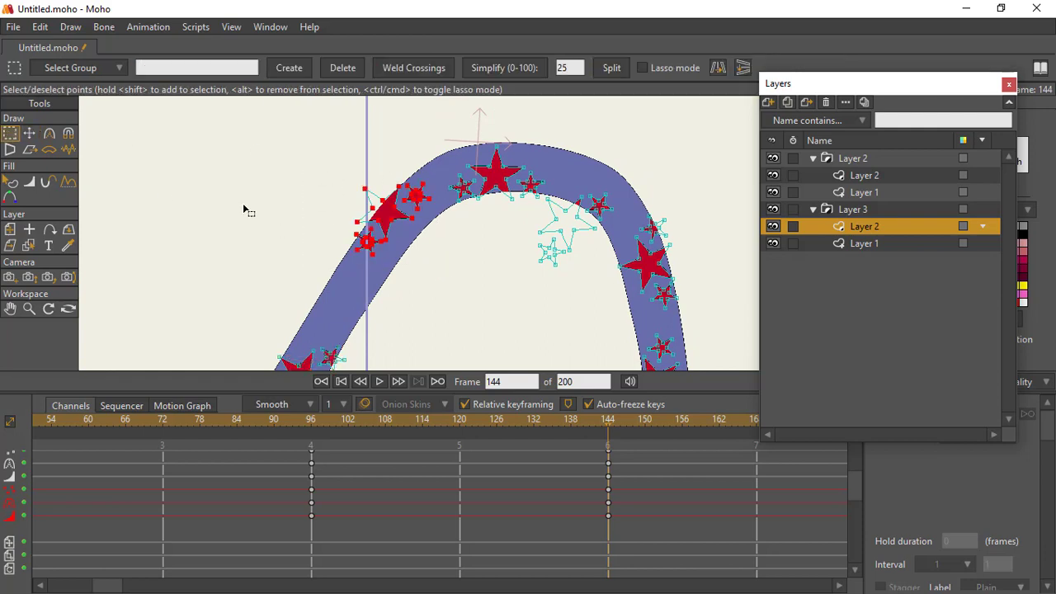
{"action": "left_click", "coordinate": [29, 133]}
{"action": "left_click_drag", "start_coordinate": [397, 223], "coordinate": [373, 269]}
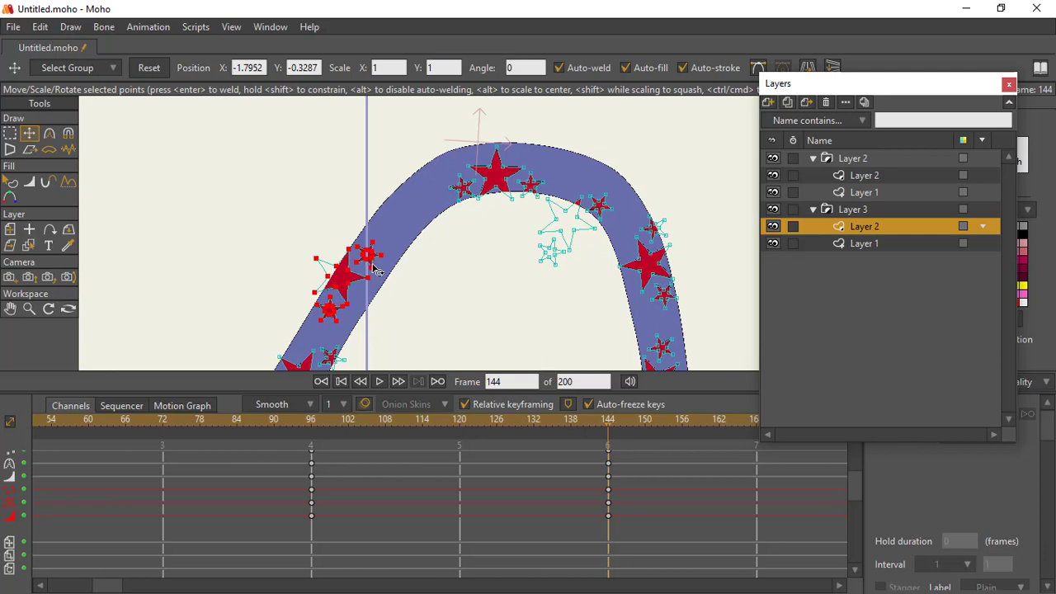
Step: Select the star group at the top of the arch and move it down to the band's left shoulder
{"action": "left_click_drag", "start_coordinate": [443, 192], "coordinate": [334, 234]}
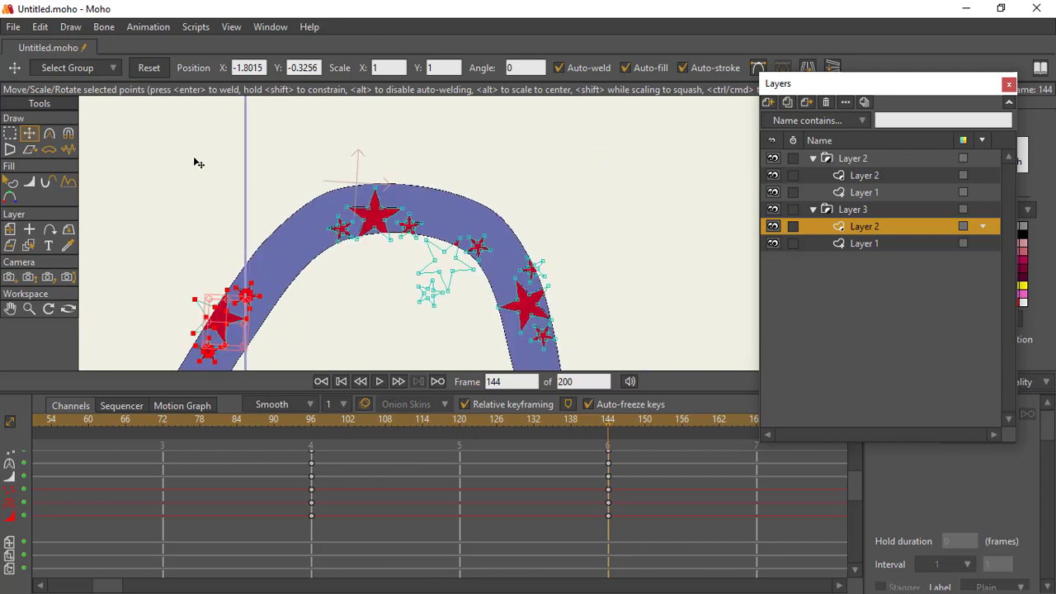
{"action": "left_click", "coordinate": [10, 134]}
{"action": "left_click_drag", "start_coordinate": [304, 178], "coordinate": [420, 276]}
{"action": "left_click", "coordinate": [30, 134]}
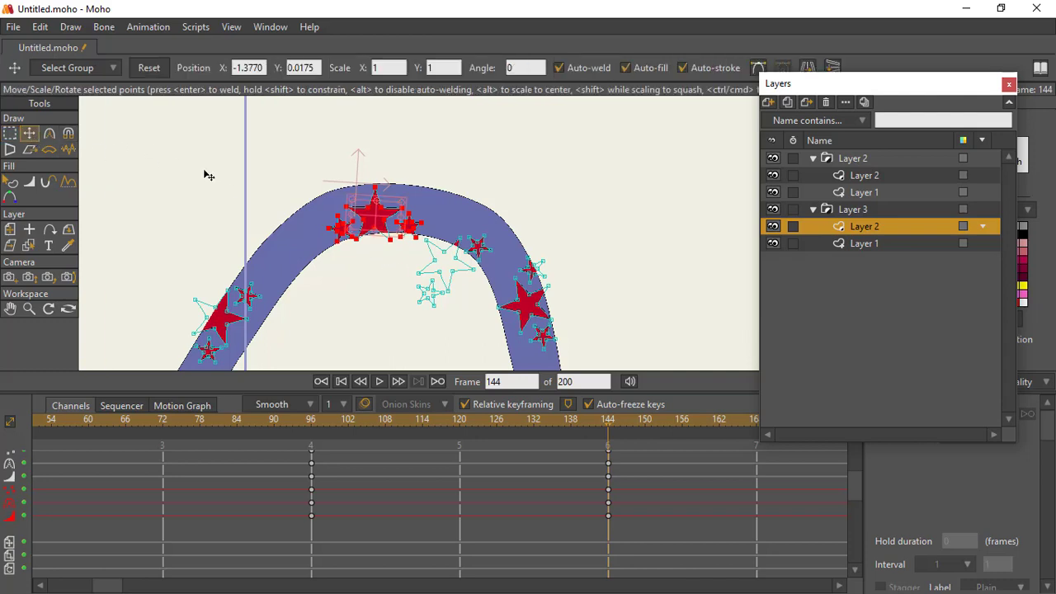
{"action": "left_click_drag", "start_coordinate": [390, 223], "coordinate": [322, 246]}
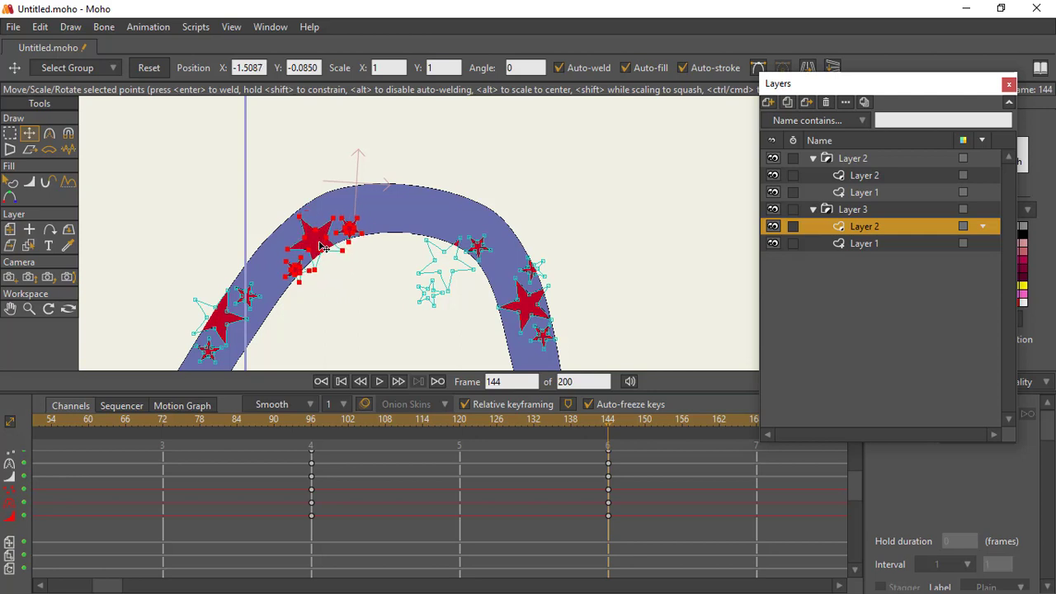
{"action": "left_click_drag", "start_coordinate": [352, 251], "coordinate": [354, 254]}
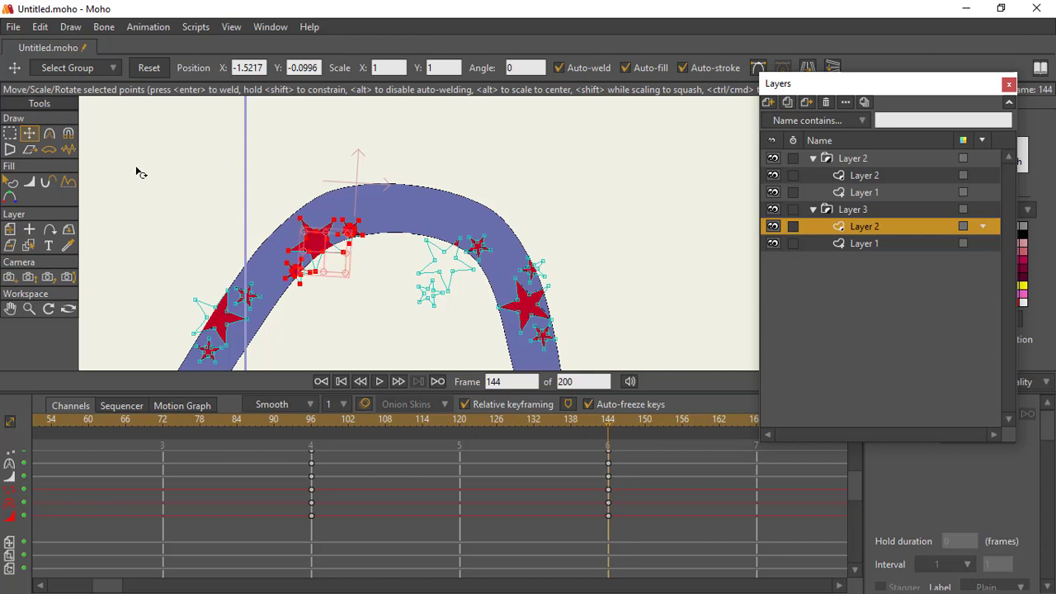
Step: Select the star group overhanging the inner edge of the arch's right shoulder and move it toward the crown
{"action": "left_click", "coordinate": [10, 133]}
{"action": "left_click_drag", "start_coordinate": [301, 208], "coordinate": [411, 327]}
{"action": "left_click", "coordinate": [29, 133]}
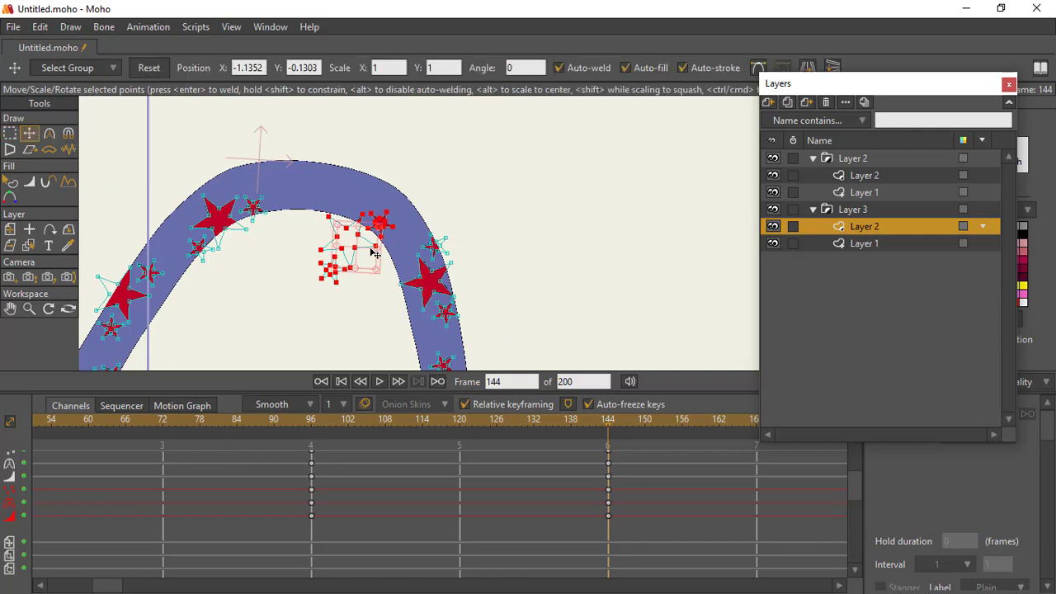
{"action": "left_click_drag", "start_coordinate": [374, 254], "coordinate": [218, 227]}
Step: Select the uppermost star group on the band's right leg and move it up onto the right shoulder
{"action": "left_click", "coordinate": [10, 133]}
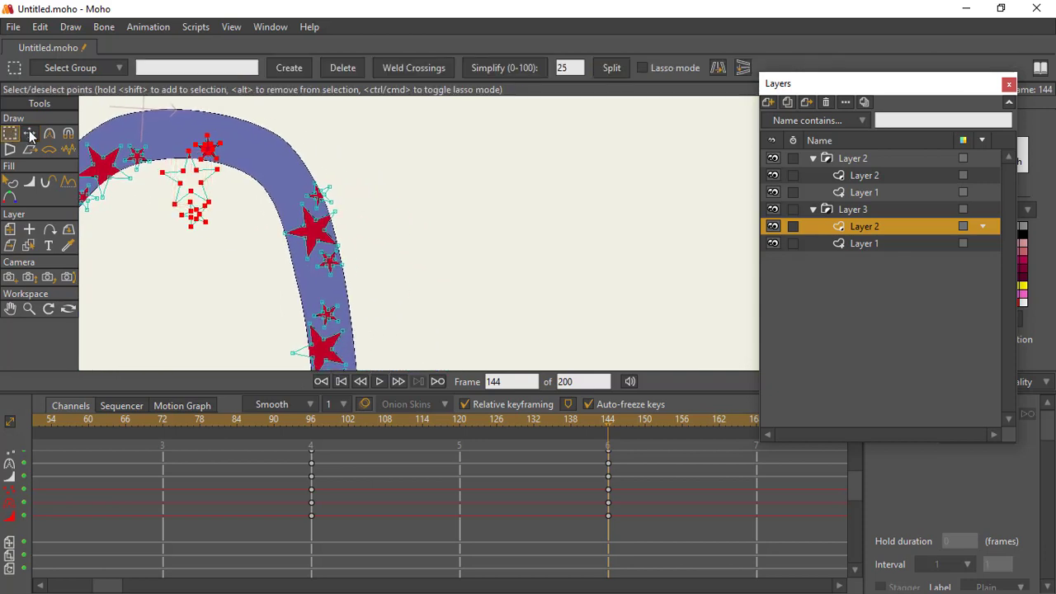
{"action": "left_click_drag", "start_coordinate": [260, 180], "coordinate": [373, 294]}
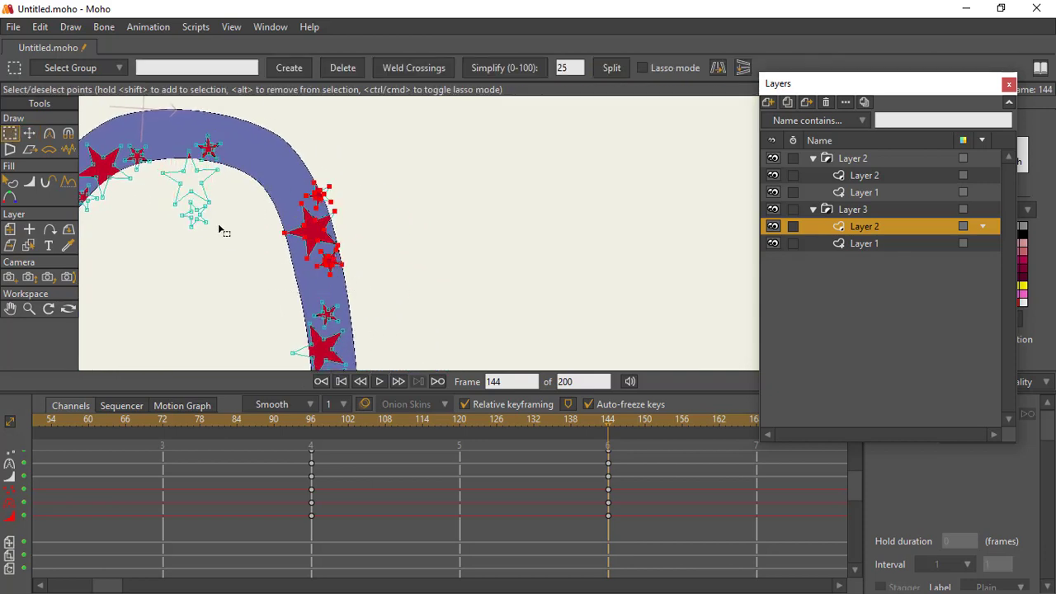
{"action": "left_click", "coordinate": [29, 135]}
{"action": "left_click_drag", "start_coordinate": [329, 245], "coordinate": [295, 198]}
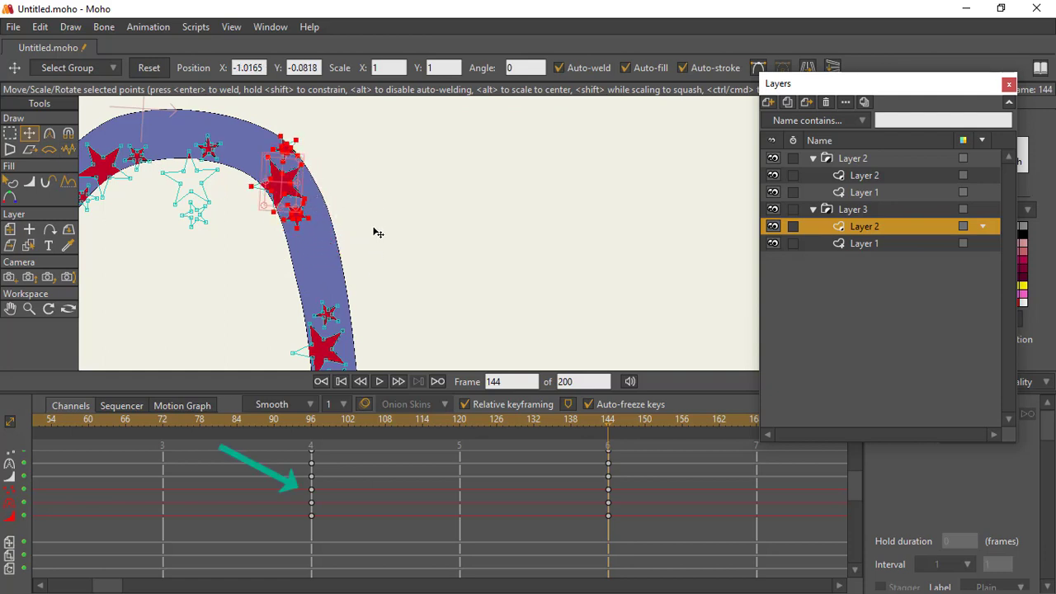
Step: Select the next star group down the band's right leg and shift it up along the leg
{"action": "mouse_move", "coordinate": [388, 324]}
{"action": "left_mouse_down"}
{"action": "mouse_move", "coordinate": [379, 206]}
{"action": "mouse_move", "coordinate": [374, 213]}
{"action": "left_mouse_up"}
{"action": "left_click", "coordinate": [10, 134]}
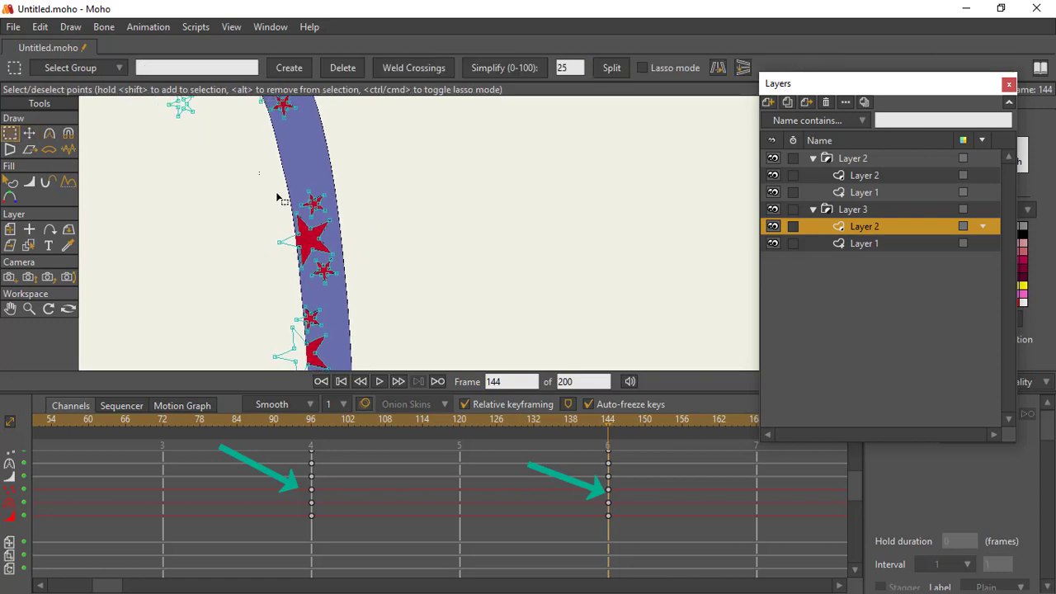
{"action": "left_click_drag", "start_coordinate": [259, 171], "coordinate": [367, 297]}
{"action": "key", "text": "t"}
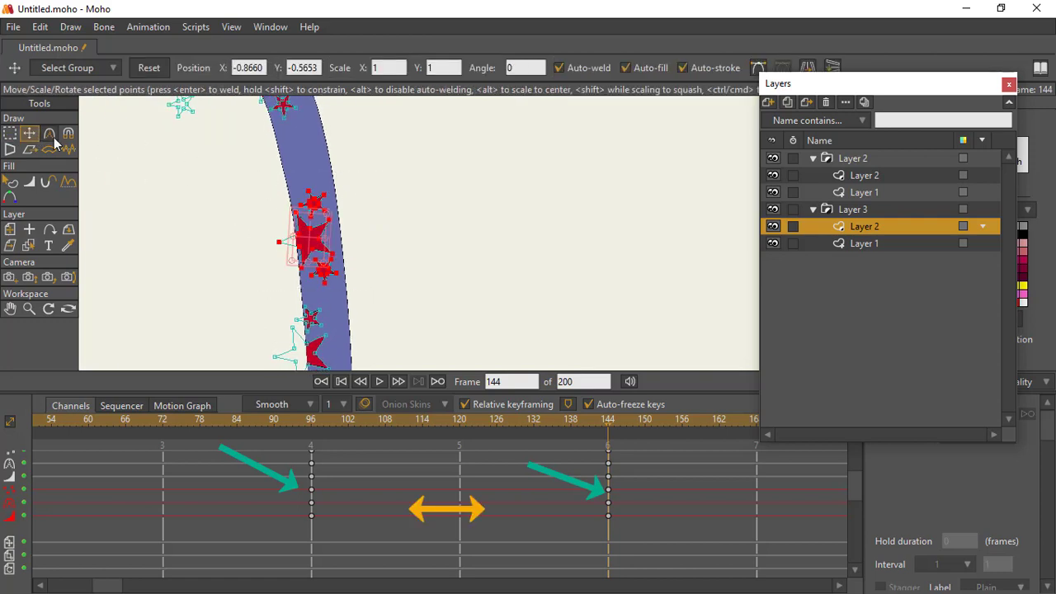
{"action": "left_click_drag", "start_coordinate": [314, 249], "coordinate": [349, 224]}
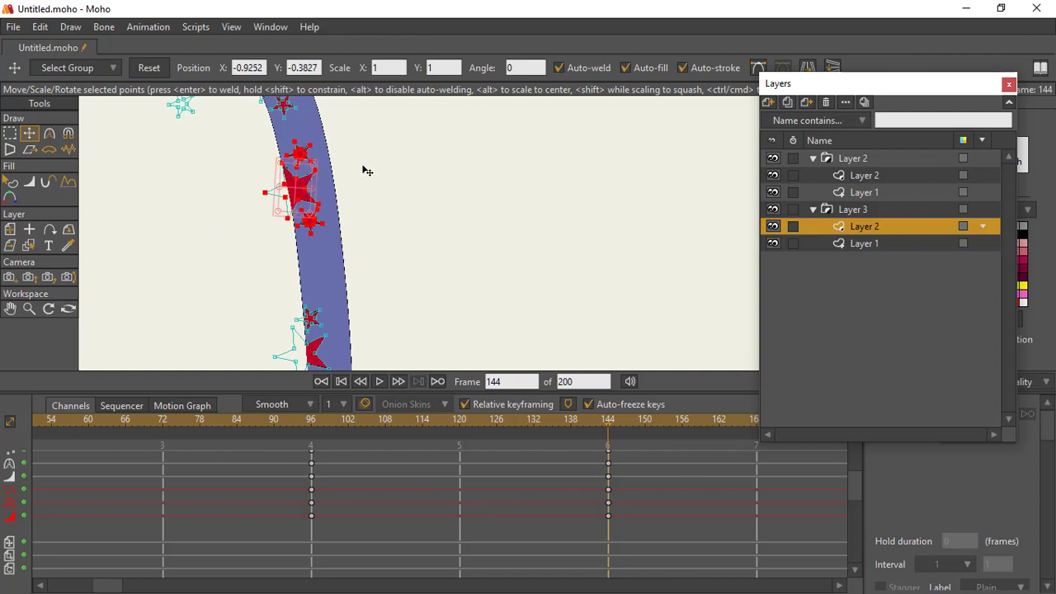
Step: Select the second-to-last star group, near the lower end of the right leg, and shift it upward along the band
{"action": "left_click_drag", "start_coordinate": [363, 166], "coordinate": [372, 219]}
{"action": "left_click", "coordinate": [11, 134]}
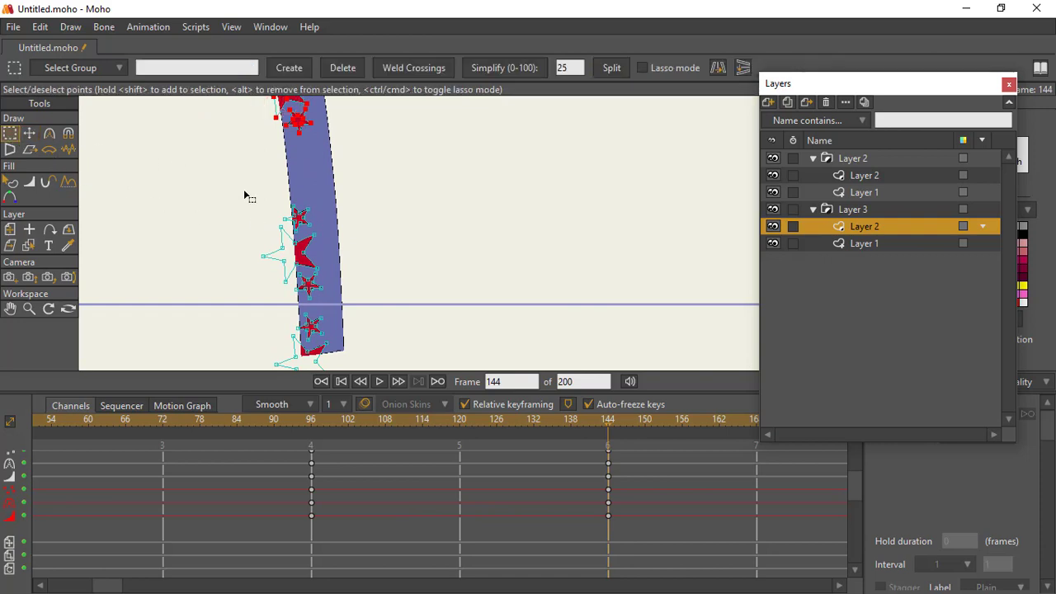
{"action": "left_click_drag", "start_coordinate": [234, 165], "coordinate": [345, 304]}
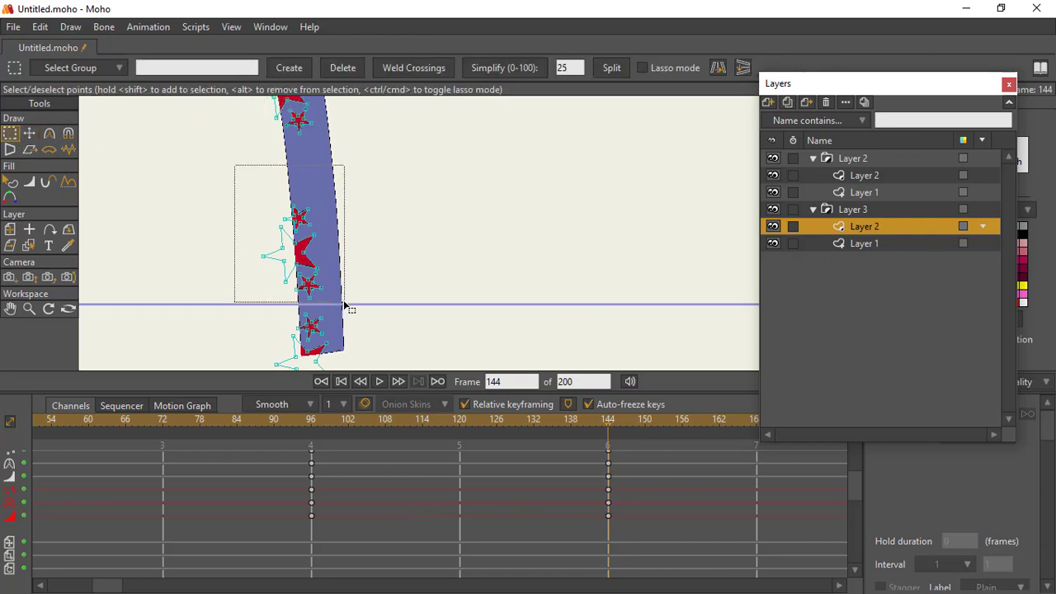
{"action": "left_click", "coordinate": [31, 133]}
{"action": "left_click_drag", "start_coordinate": [304, 256], "coordinate": [298, 210]}
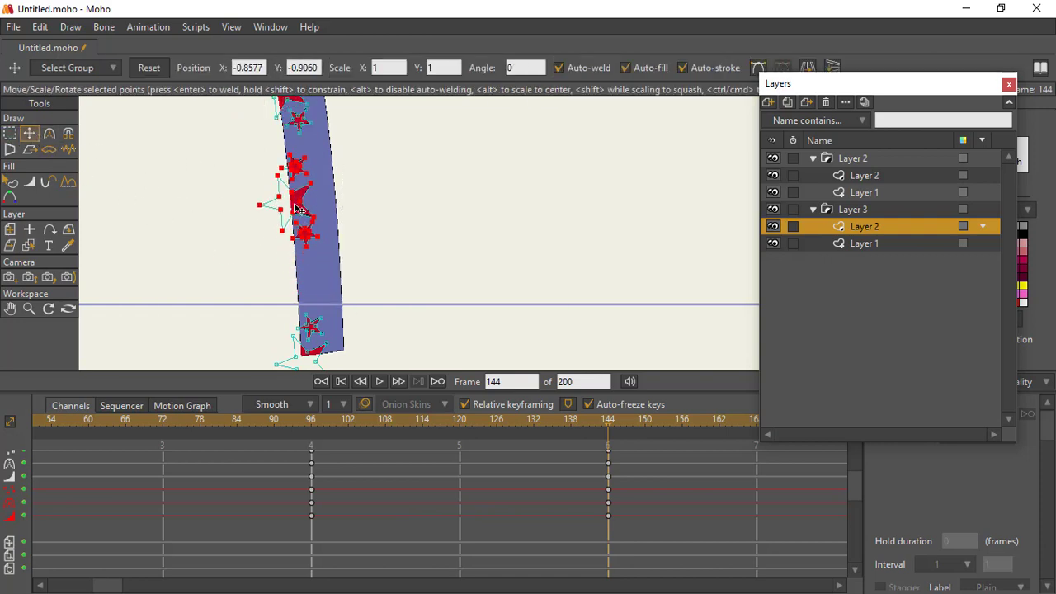
Step: Select the lowest star group overhanging the right leg's end, move it up into the band and shift it toward the band's centre
{"action": "scroll", "coordinate": [385, 209], "scroll_direction": "down", "scroll_amount": 3}
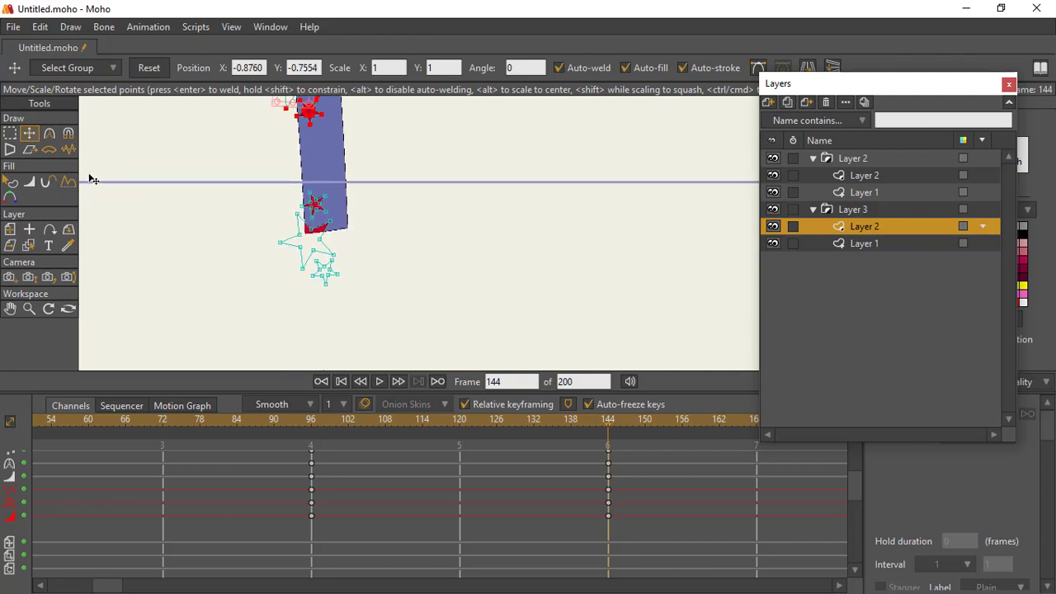
{"action": "left_click", "coordinate": [11, 137]}
{"action": "left_click_drag", "start_coordinate": [271, 194], "coordinate": [369, 315]}
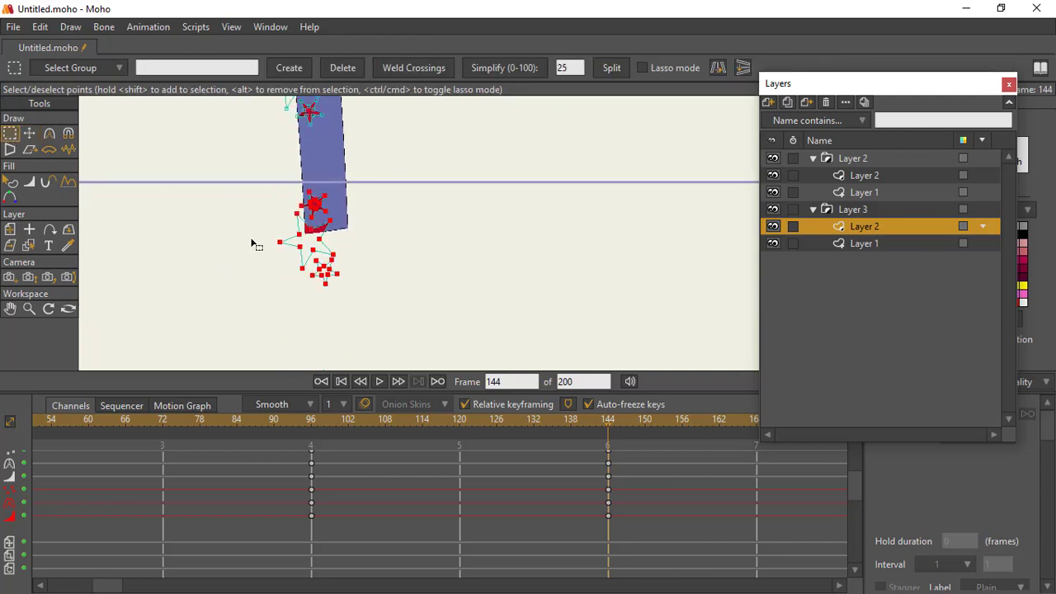
{"action": "left_click", "coordinate": [29, 133]}
{"action": "left_click_drag", "start_coordinate": [319, 250], "coordinate": [320, 204]}
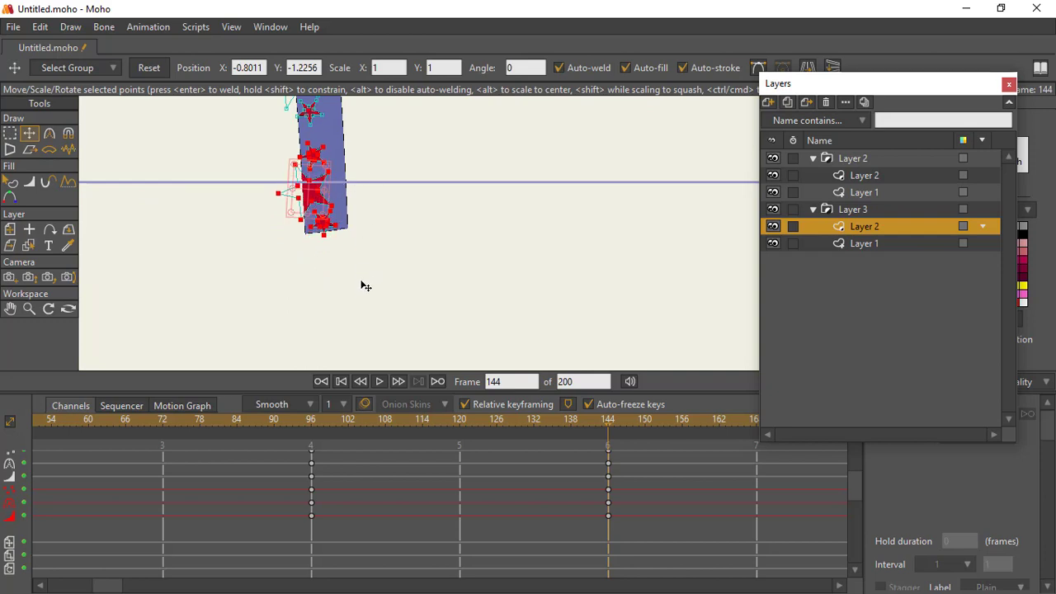
{"action": "left_click_drag", "start_coordinate": [362, 161], "coordinate": [363, 235]}
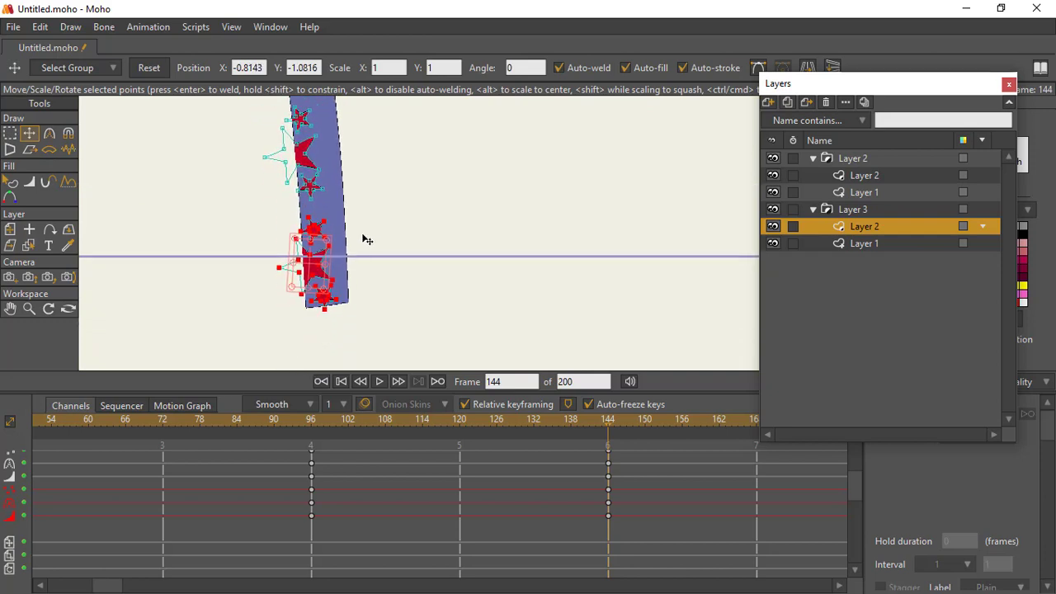
{"action": "left_click_drag", "start_coordinate": [317, 271], "coordinate": [423, 213]}
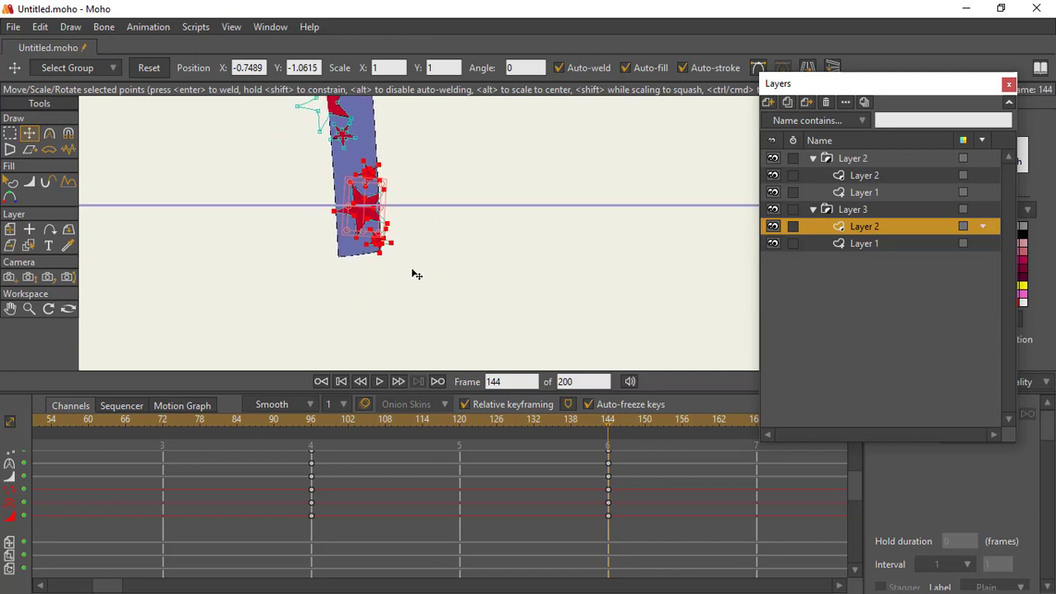
{"action": "left_click_drag", "start_coordinate": [414, 260], "coordinate": [417, 247]}
Step: Select the stray star group far below the arch and move it up to just beneath the right leg's lower end
{"action": "scroll", "coordinate": [505, 461], "scroll_direction": "down", "scroll_amount": 8}
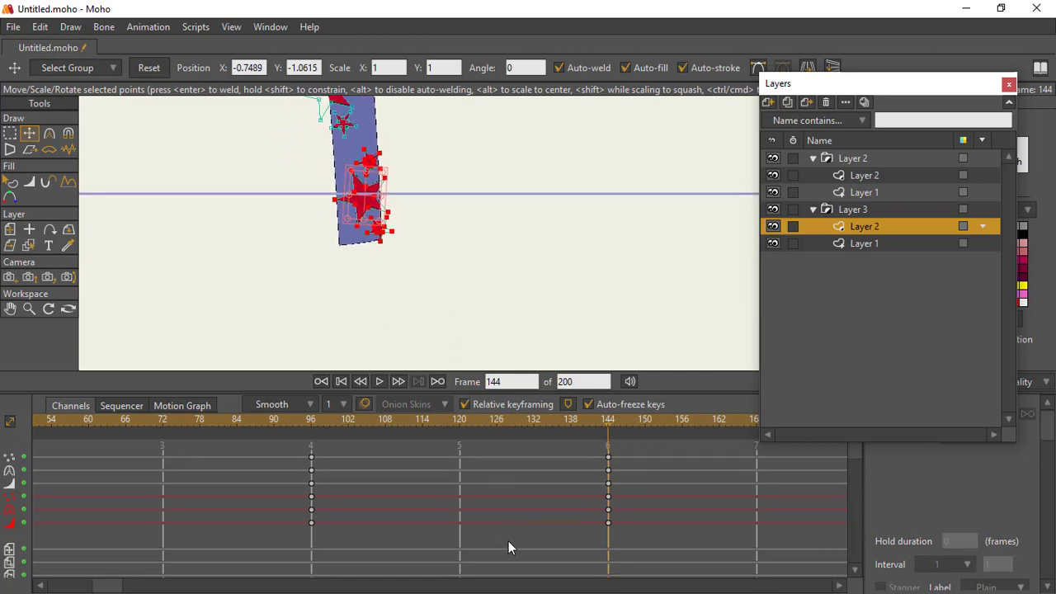
{"action": "scroll", "coordinate": [423, 516], "scroll_direction": "down", "scroll_amount": 1}
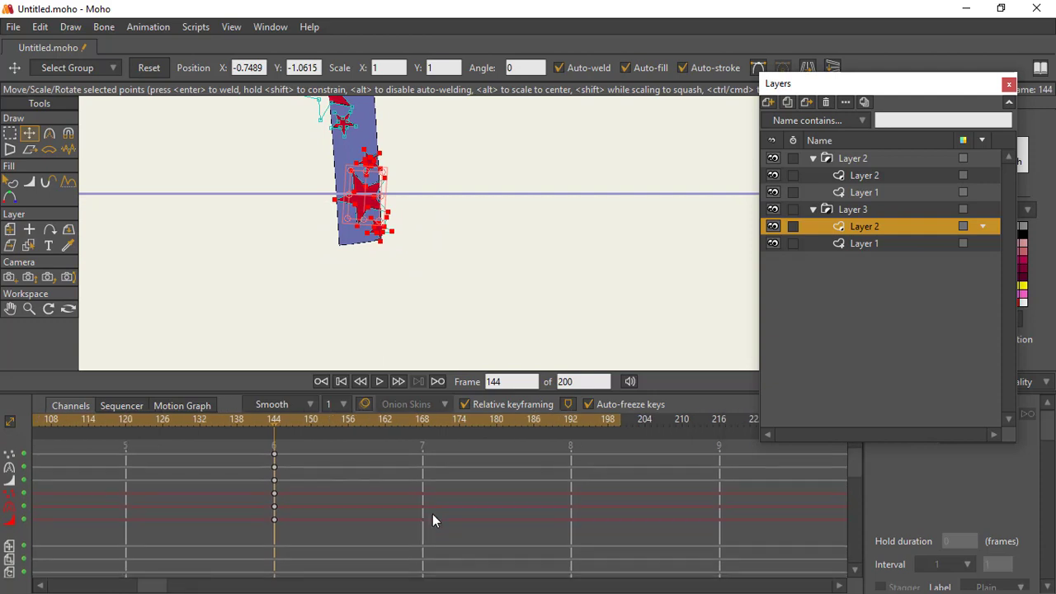
{"action": "left_click", "coordinate": [571, 420]}
{"action": "left_click_drag", "start_coordinate": [398, 303], "coordinate": [470, 141]}
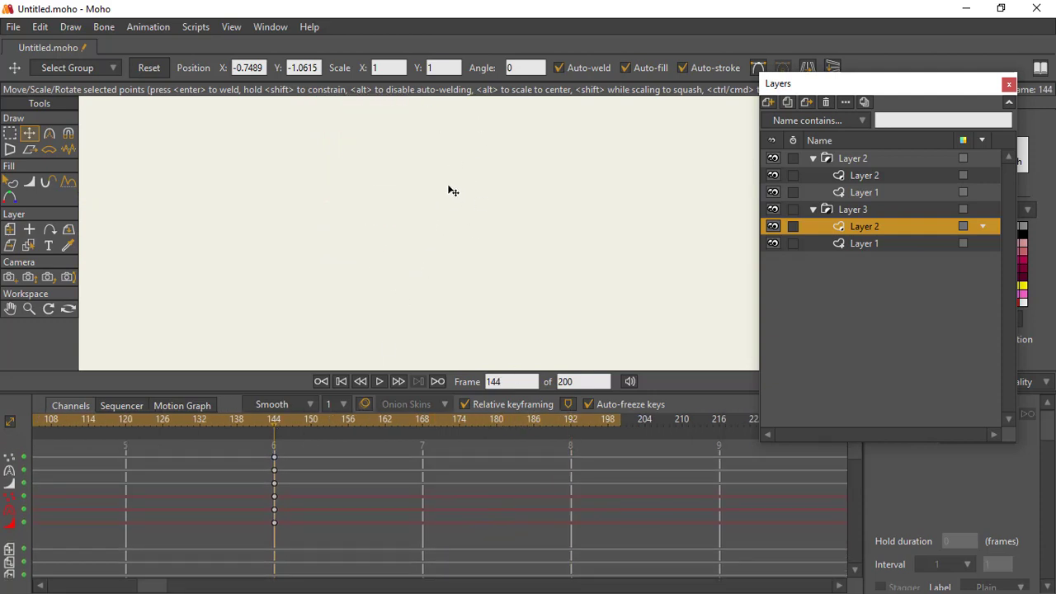
{"action": "left_click_drag", "start_coordinate": [449, 318], "coordinate": [486, 121]}
{"action": "key", "text": "g"}
{"action": "left_click_drag", "start_coordinate": [357, 153], "coordinate": [446, 160]}
{"action": "key", "text": "t"}
{"action": "left_click_drag", "start_coordinate": [446, 108], "coordinate": [451, 169]}
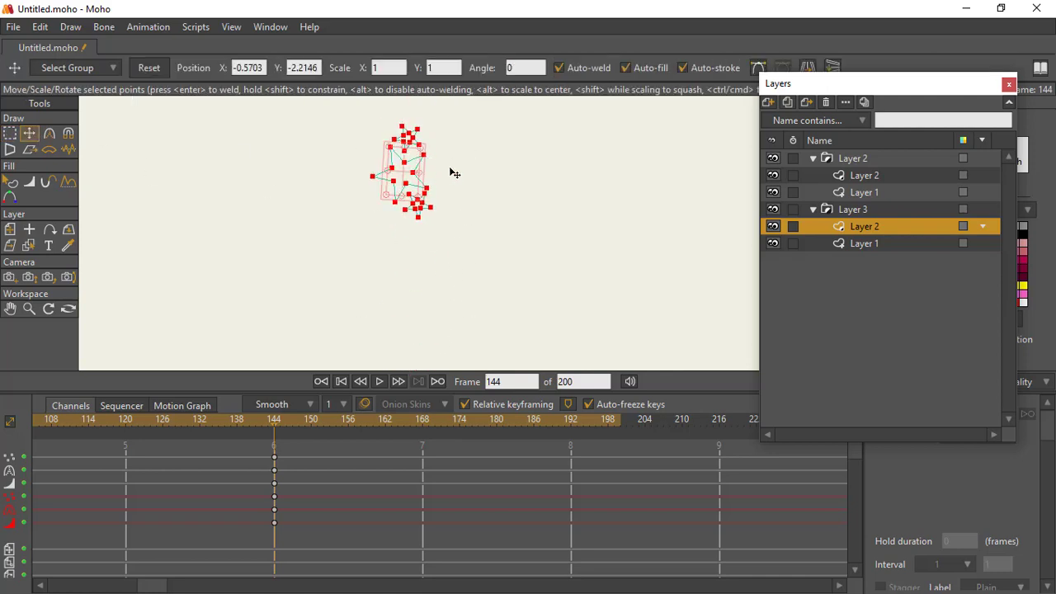
{"action": "left_click_drag", "start_coordinate": [468, 264], "coordinate": [477, 455]}
{"action": "left_click_drag", "start_coordinate": [417, 354], "coordinate": [393, 281]}
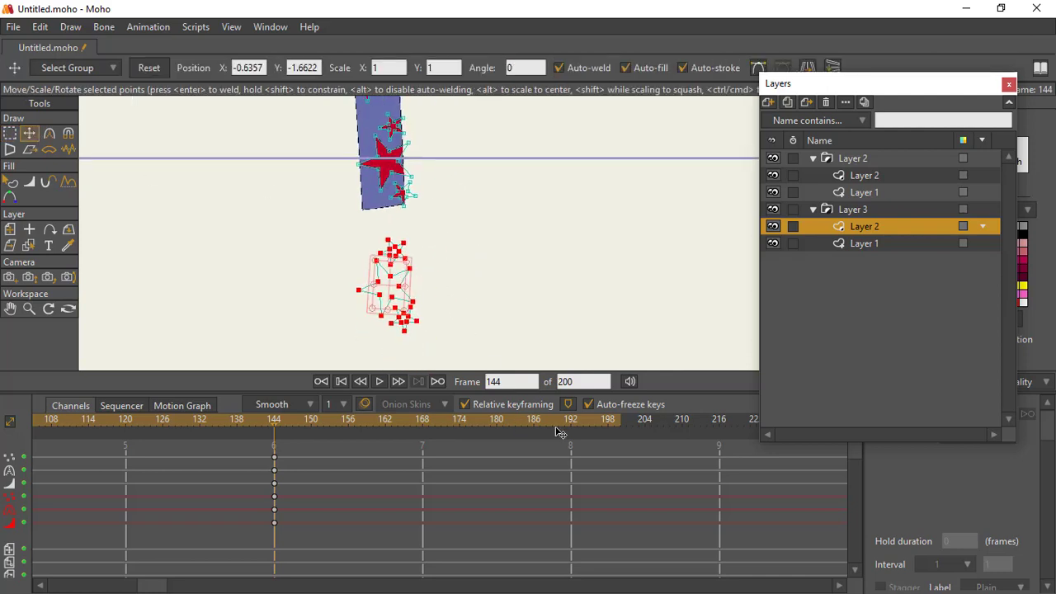
Step: At frame 192, select the star group just outside the left leg's end and move it down and away from the band
{"action": "left_click_drag", "start_coordinate": [346, 224], "coordinate": [530, 296]}
{"action": "left_click", "coordinate": [28, 309]}
{"action": "left_click_drag", "start_coordinate": [429, 268], "coordinate": [311, 256]}
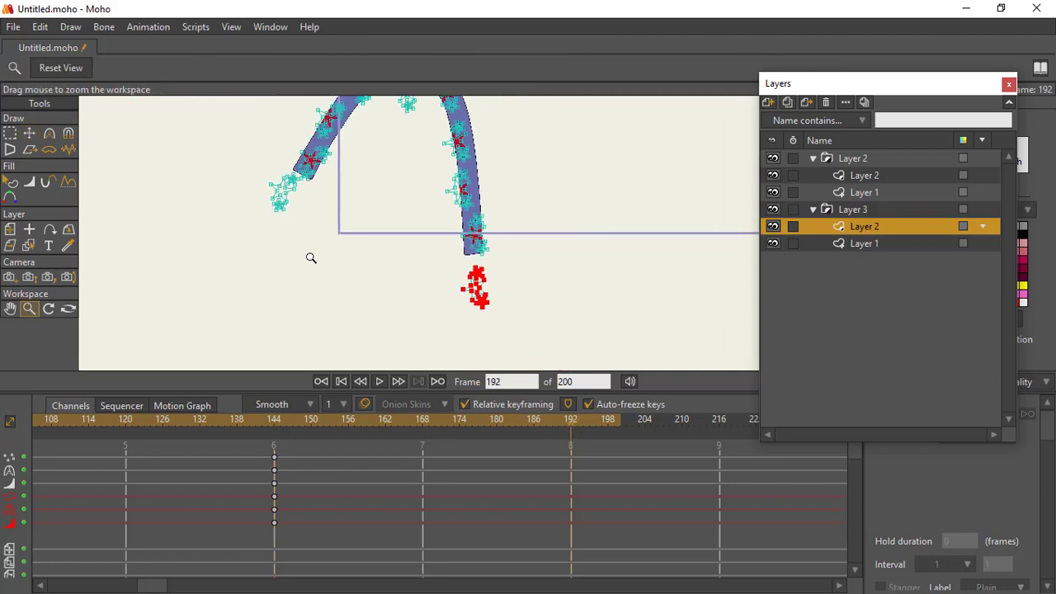
{"action": "left_click_drag", "start_coordinate": [374, 205], "coordinate": [447, 252]}
{"action": "left_click", "coordinate": [11, 134]}
{"action": "left_click_drag", "start_coordinate": [214, 249], "coordinate": [306, 331]}
{"action": "left_click", "coordinate": [30, 135]}
{"action": "left_click_drag", "start_coordinate": [292, 287], "coordinate": [247, 354]}
Step: Select the lowest star group inside the left leg and move it out just below the leg's end
{"action": "left_click", "coordinate": [11, 133]}
{"action": "left_click_drag", "start_coordinate": [283, 202], "coordinate": [331, 273]}
{"action": "left_click", "coordinate": [29, 133]}
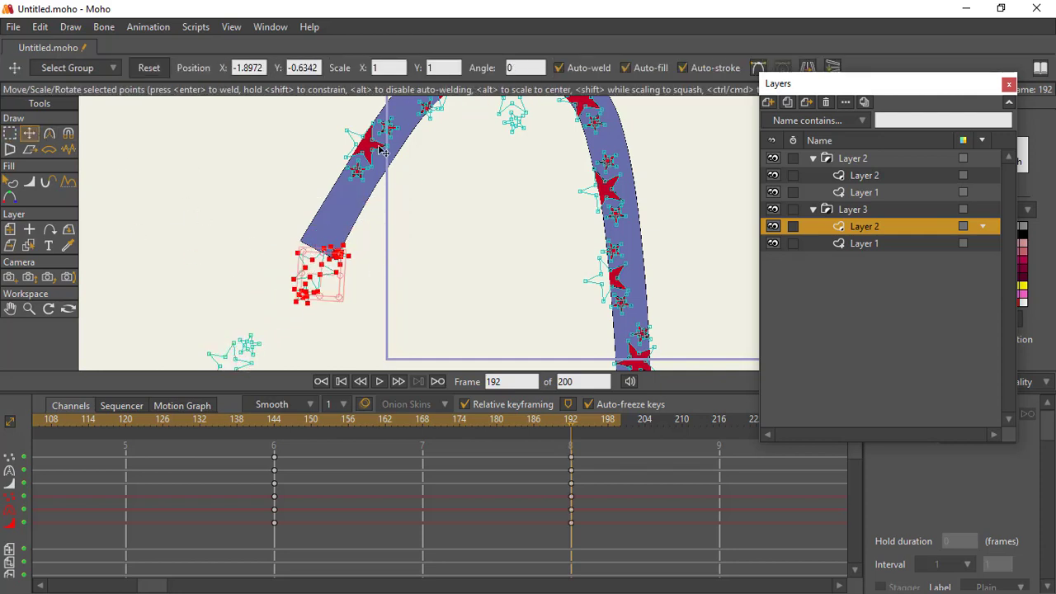
Step: Select the next star group up the left leg and move it down near the leg's lower end
{"action": "left_click_drag", "start_coordinate": [389, 162], "coordinate": [322, 303]}
{"action": "left_click", "coordinate": [11, 133]}
{"action": "left_click_drag", "start_coordinate": [227, 233], "coordinate": [330, 324]}
{"action": "key", "text": "t"}
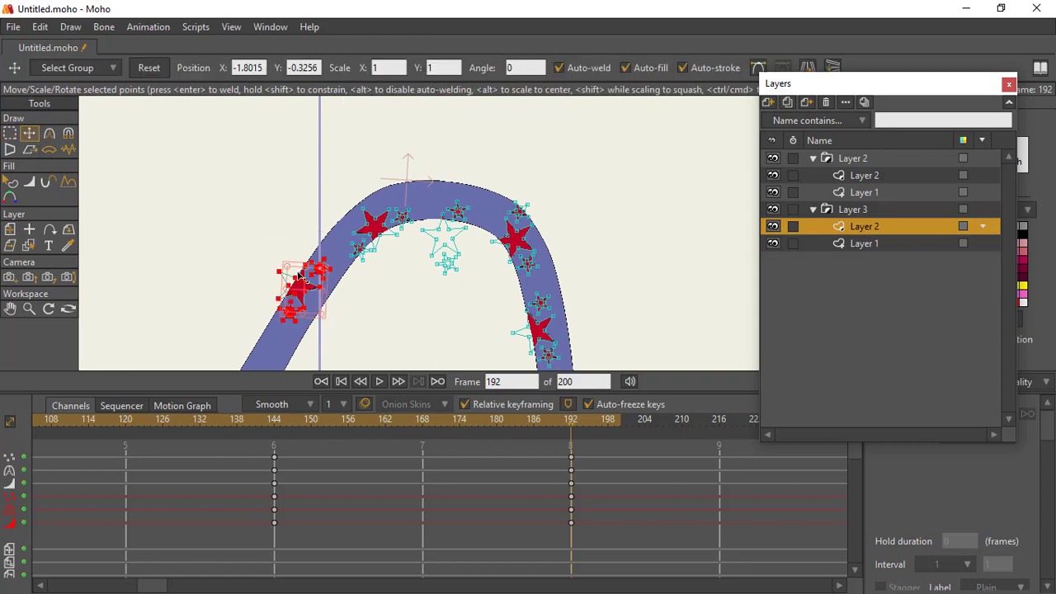
{"action": "left_click_drag", "start_coordinate": [309, 290], "coordinate": [300, 253]}
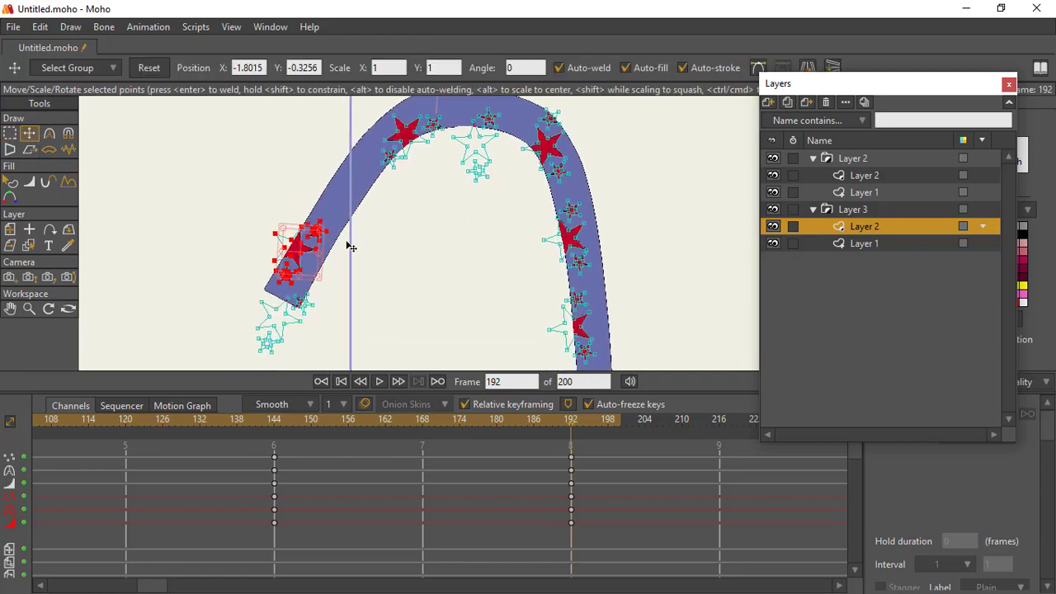
Step: Select the star group on the arch's left shoulder and shift it down along the band toward the left leg
{"action": "left_click_drag", "start_coordinate": [437, 139], "coordinate": [359, 244]}
{"action": "left_click", "coordinate": [11, 134]}
{"action": "left_click_drag", "start_coordinate": [279, 196], "coordinate": [365, 288]}
{"action": "key", "text": "t"}
{"action": "left_click_drag", "start_coordinate": [340, 247], "coordinate": [338, 272]}
{"action": "left_click", "coordinate": [324, 270]}
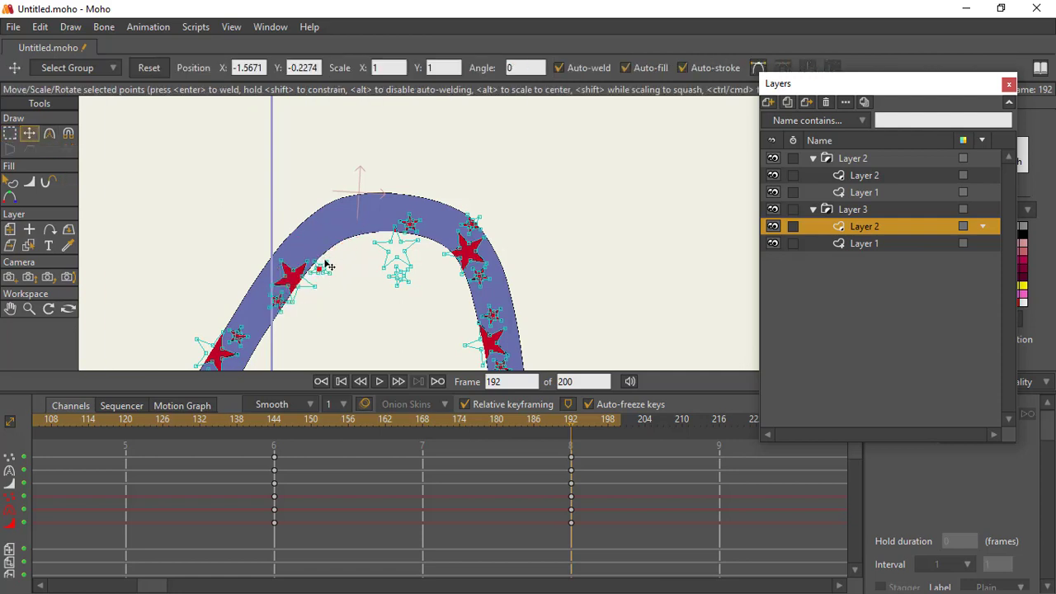
{"action": "left_click", "coordinate": [10, 134]}
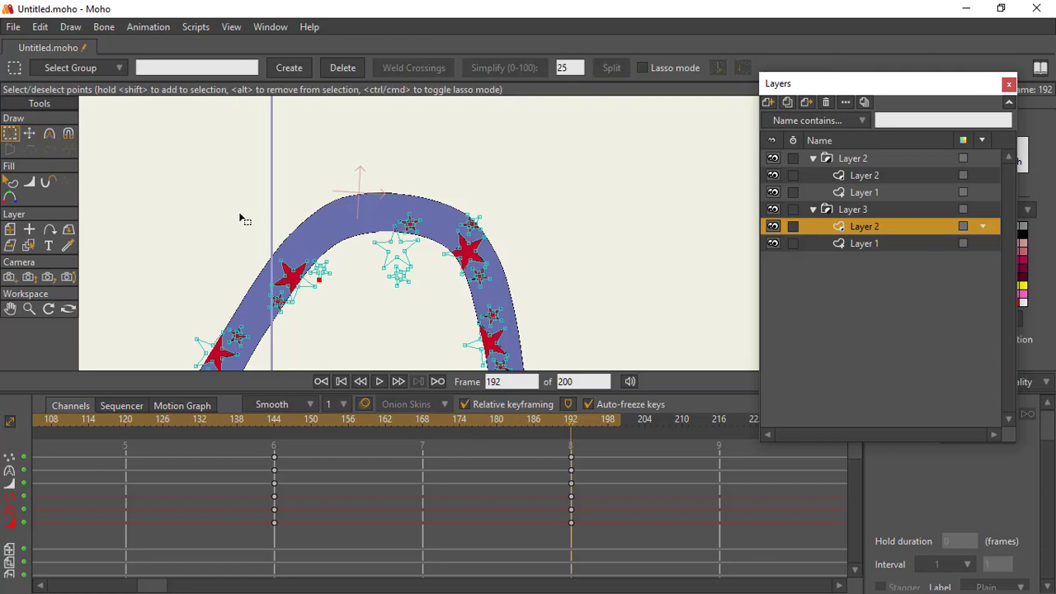
{"action": "left_click_drag", "start_coordinate": [241, 216], "coordinate": [331, 286]}
{"action": "left_click", "coordinate": [29, 133]}
Step: Select the star group hanging beneath the arch's crown and shift it left along the crown's underside
{"action": "left_click_drag", "start_coordinate": [306, 231], "coordinate": [223, 220]}
{"action": "left_click", "coordinate": [10, 133]}
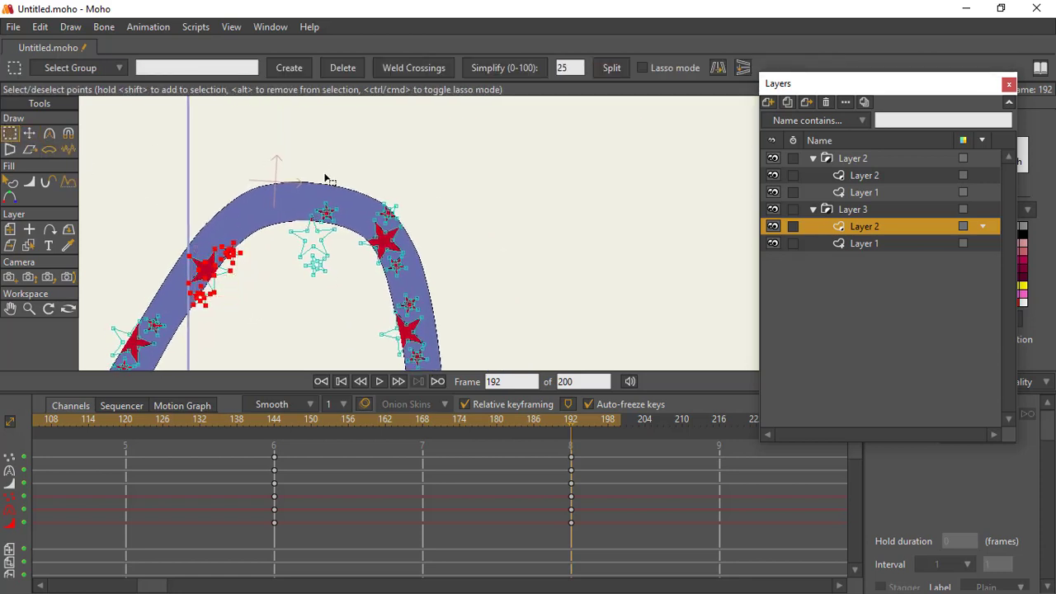
{"action": "left_click_drag", "start_coordinate": [280, 172], "coordinate": [347, 325]}
{"action": "left_click", "coordinate": [29, 134]}
{"action": "left_click_drag", "start_coordinate": [317, 239], "coordinate": [358, 223]}
Step: Select the star group on the arch's right shoulder and move it up onto the crown
{"action": "left_click", "coordinate": [11, 133]}
{"action": "left_click", "coordinate": [30, 135]}
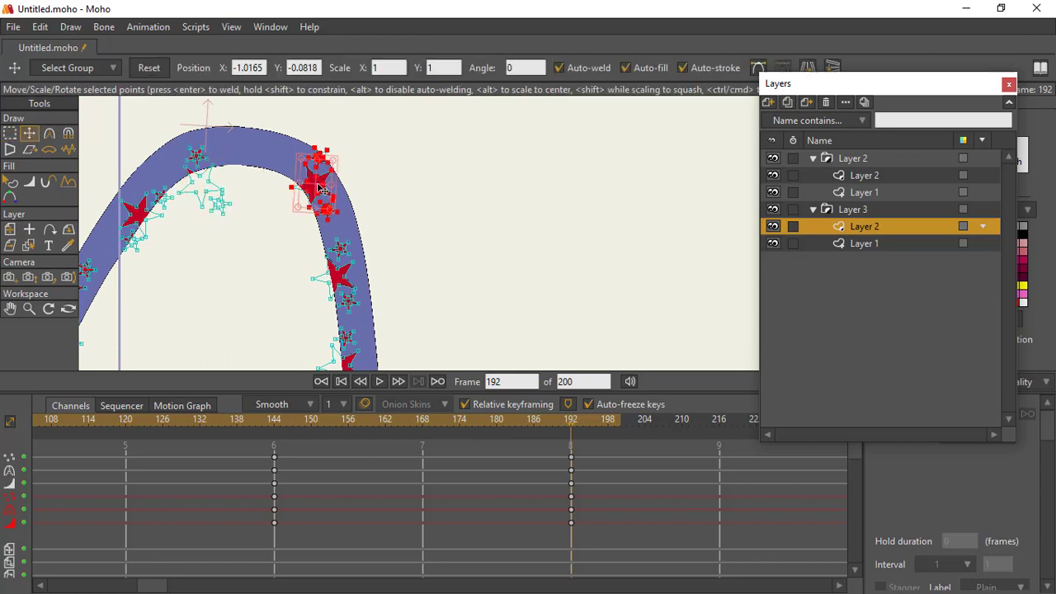
{"action": "left_click_drag", "start_coordinate": [322, 183], "coordinate": [263, 162]}
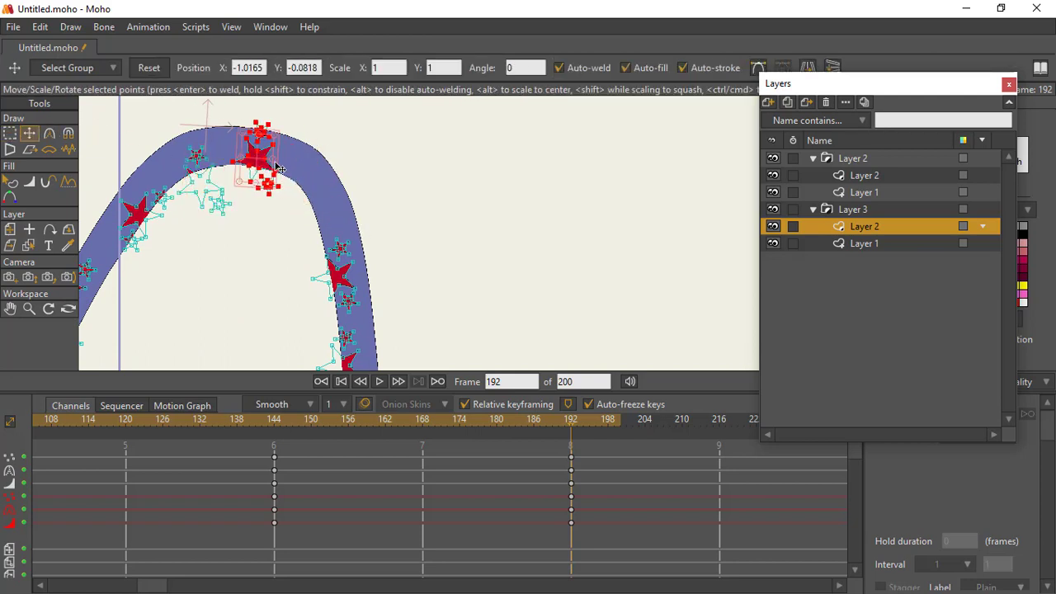
Step: Select the uppermost star group on the right leg and move it up to the arch's right shoulder
{"action": "left_click_drag", "start_coordinate": [345, 170], "coordinate": [333, 97]}
{"action": "left_click", "coordinate": [11, 134]}
{"action": "left_click_drag", "start_coordinate": [292, 147], "coordinate": [367, 244]}
{"action": "left_click", "coordinate": [29, 134]}
{"action": "left_click_drag", "start_coordinate": [338, 207], "coordinate": [318, 147]}
Step: Select the next star group down the right leg, overhanging its inner edge, and shift it up the leg
{"action": "left_click_drag", "start_coordinate": [335, 158], "coordinate": [342, 84]}
{"action": "left_click", "coordinate": [10, 134]}
{"action": "left_click_drag", "start_coordinate": [302, 148], "coordinate": [358, 198]}
{"action": "left_click", "coordinate": [29, 134]}
Step: Select the star group inside the right leg's lower end and move it up along the band
{"action": "left_click", "coordinate": [11, 133]}
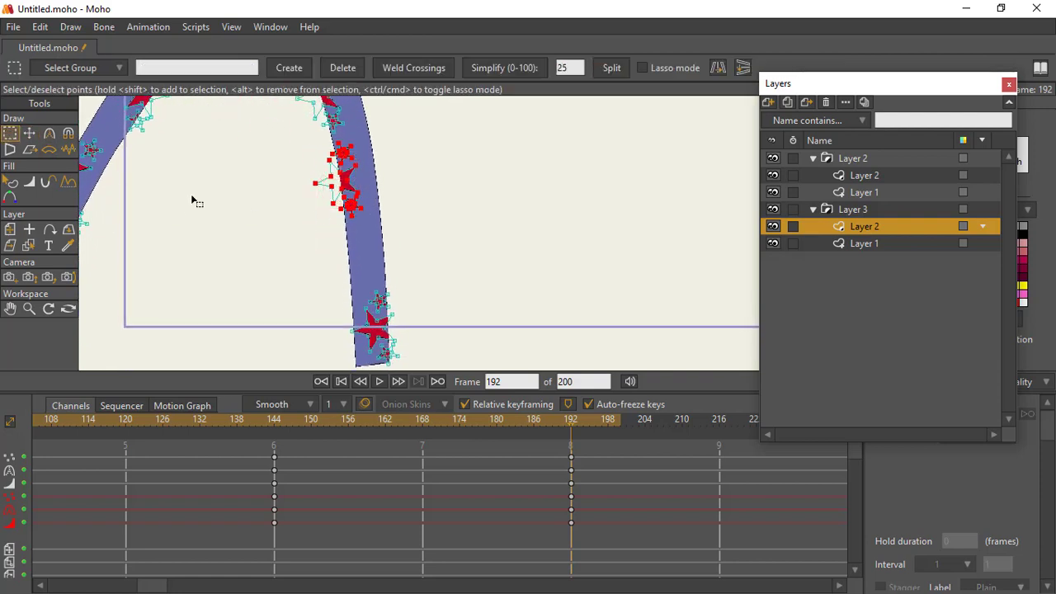
{"action": "left_click_drag", "start_coordinate": [348, 267], "coordinate": [404, 369]}
{"action": "left_click", "coordinate": [30, 134]}
{"action": "left_click_drag", "start_coordinate": [381, 333], "coordinate": [416, 124]}
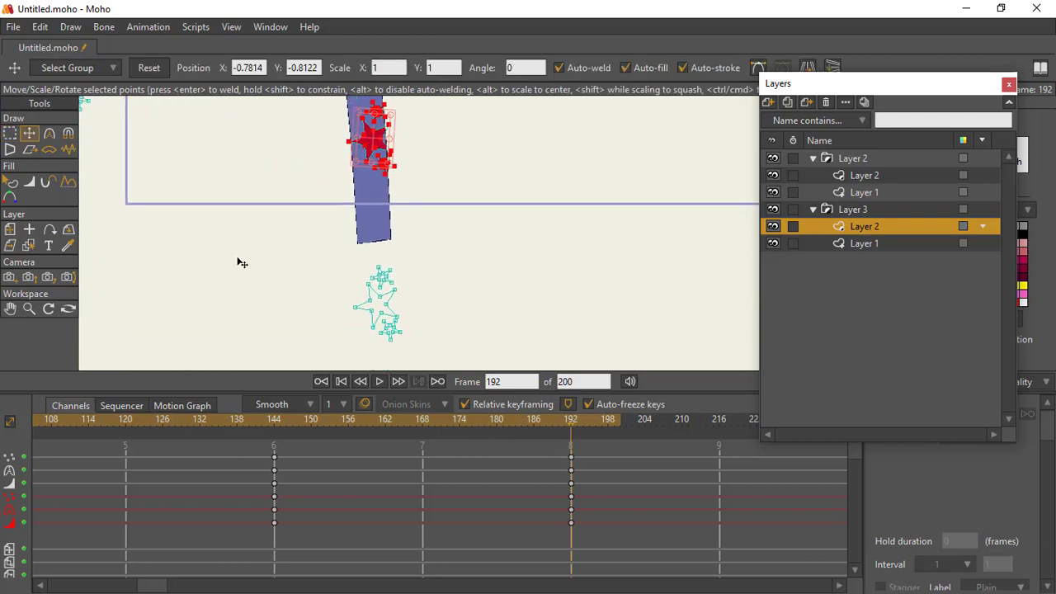
Step: Select the star group below the right leg's end and move it up into the end of the band
{"action": "left_click", "coordinate": [12, 134]}
{"action": "left_click_drag", "start_coordinate": [301, 261], "coordinate": [373, 240]}
{"action": "left_click", "coordinate": [30, 133]}
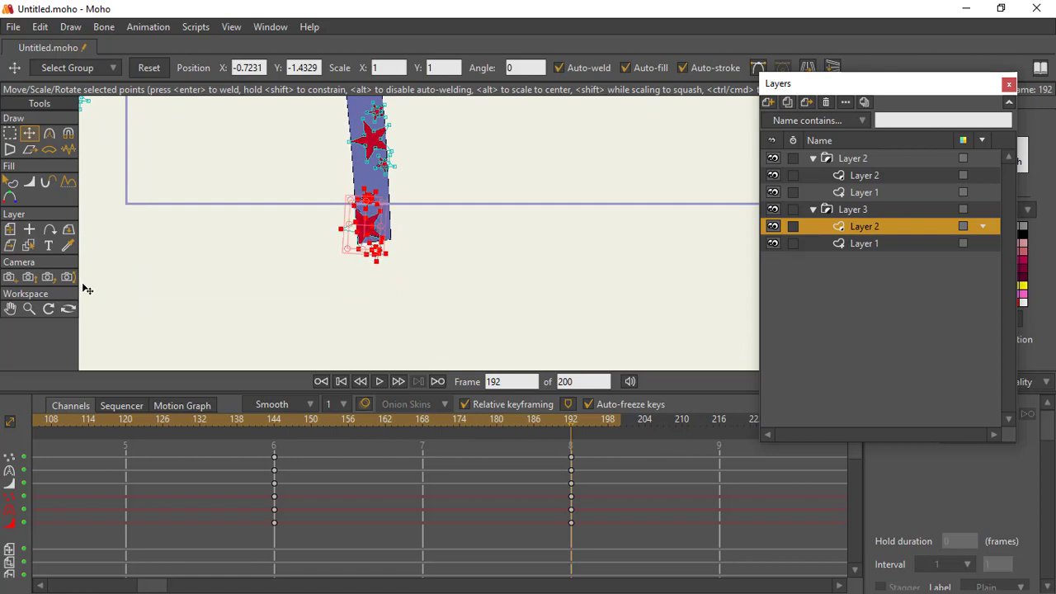
Step: Play the animation back from frame 1, stop it, and scrub between frames 144 and 192 to check the star movement
{"action": "left_click", "coordinate": [29, 309]}
{"action": "mouse_move", "coordinate": [448, 266]}
{"action": "left_mouse_down"}
{"action": "mouse_move", "coordinate": [354, 172]}
{"action": "mouse_move", "coordinate": [362, 233]}
{"action": "left_mouse_up"}
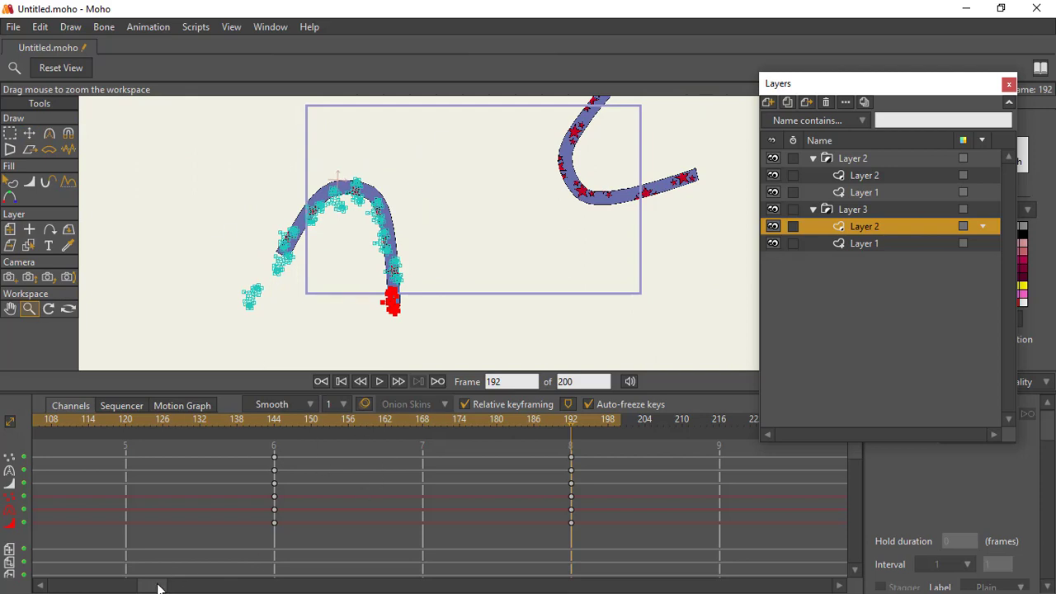
{"action": "left_click_drag", "start_coordinate": [159, 587], "coordinate": [57, 587]}
{"action": "left_click", "coordinate": [45, 420]}
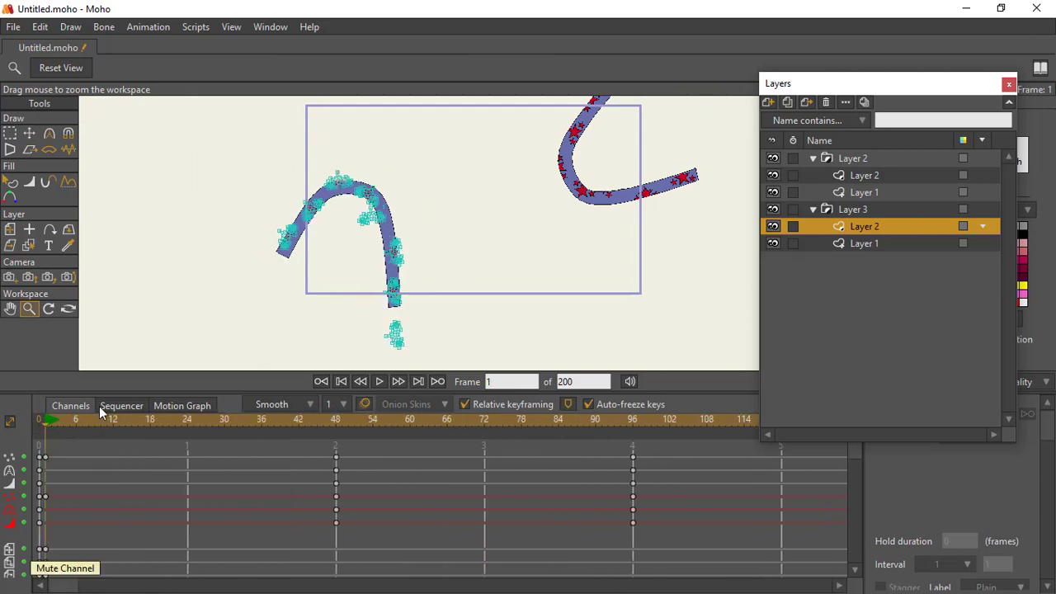
{"action": "left_click", "coordinate": [379, 381]}
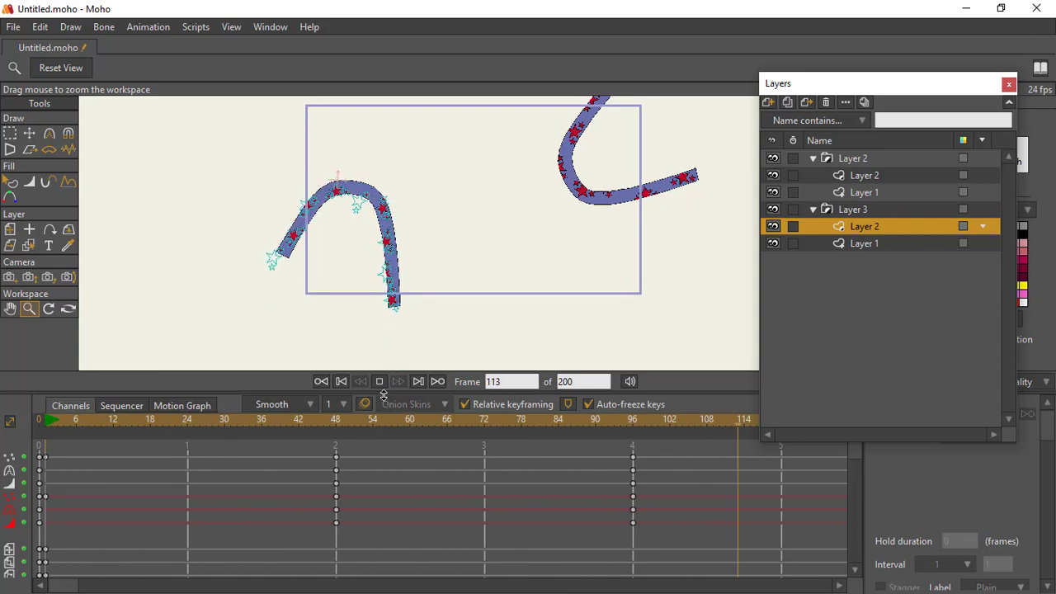
{"action": "left_click", "coordinate": [379, 382]}
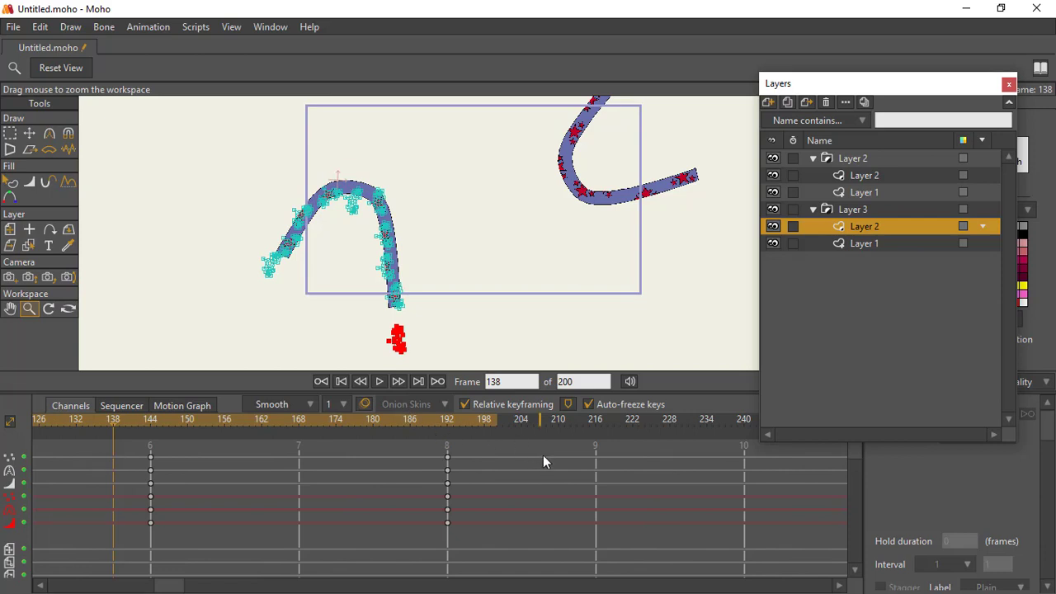
{"action": "left_click", "coordinate": [447, 420]}
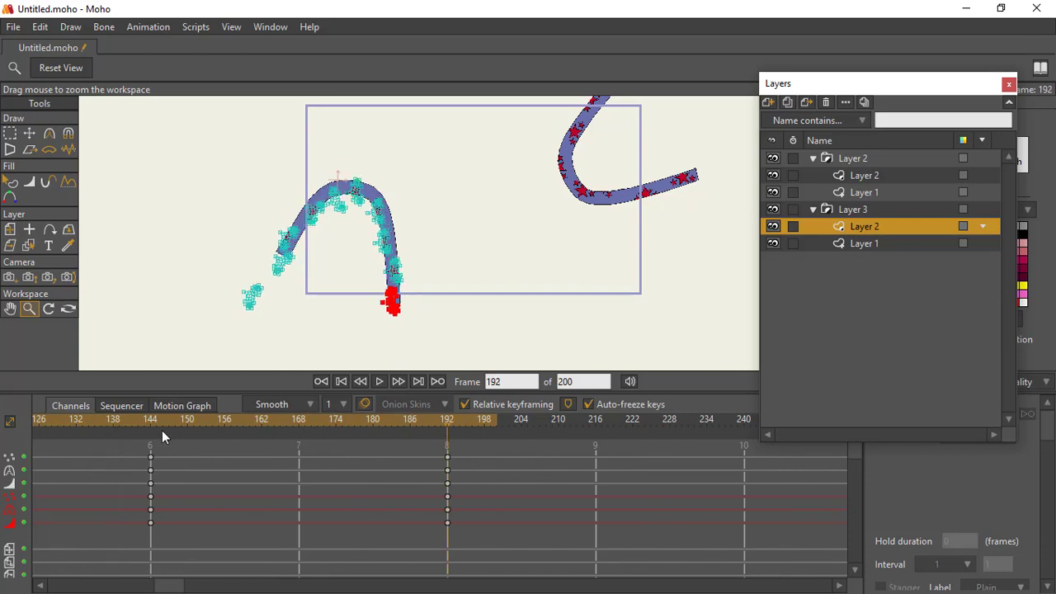
{"action": "mouse_move", "coordinate": [162, 430]}
{"action": "left_mouse_down"}
{"action": "mouse_move", "coordinate": [151, 431]}
{"action": "mouse_move", "coordinate": [345, 438]}
{"action": "mouse_move", "coordinate": [448, 472]}
{"action": "mouse_move", "coordinate": [336, 450]}
{"action": "left_mouse_up"}
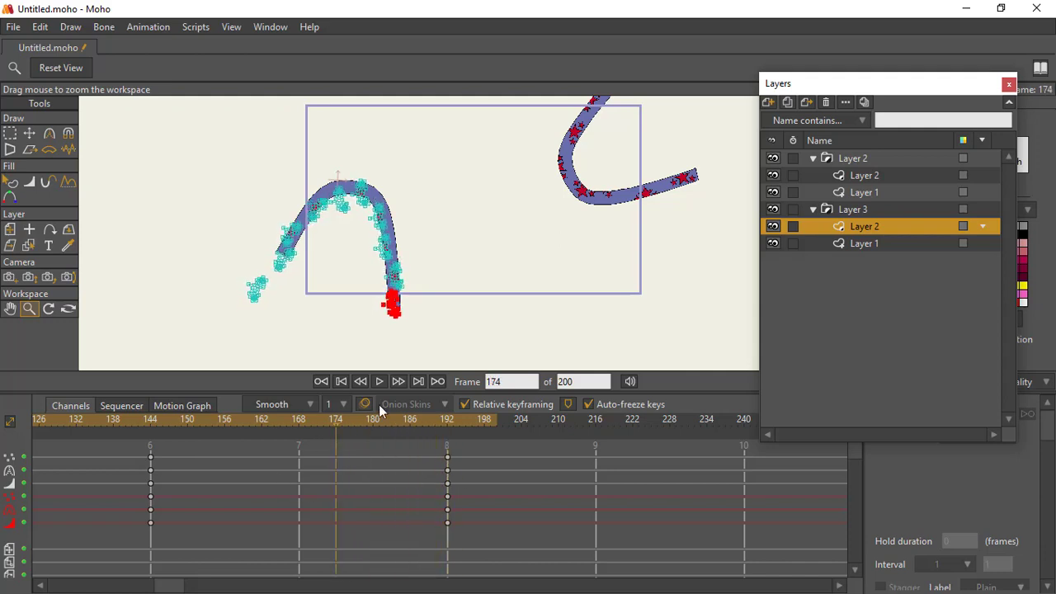
Step: Delete the Layer 2 group holding the other curved band and collapse the Layer 3 group
{"action": "left_click", "coordinate": [774, 160]}
{"action": "left_click", "coordinate": [775, 161]}
{"action": "left_click", "coordinate": [822, 160]}
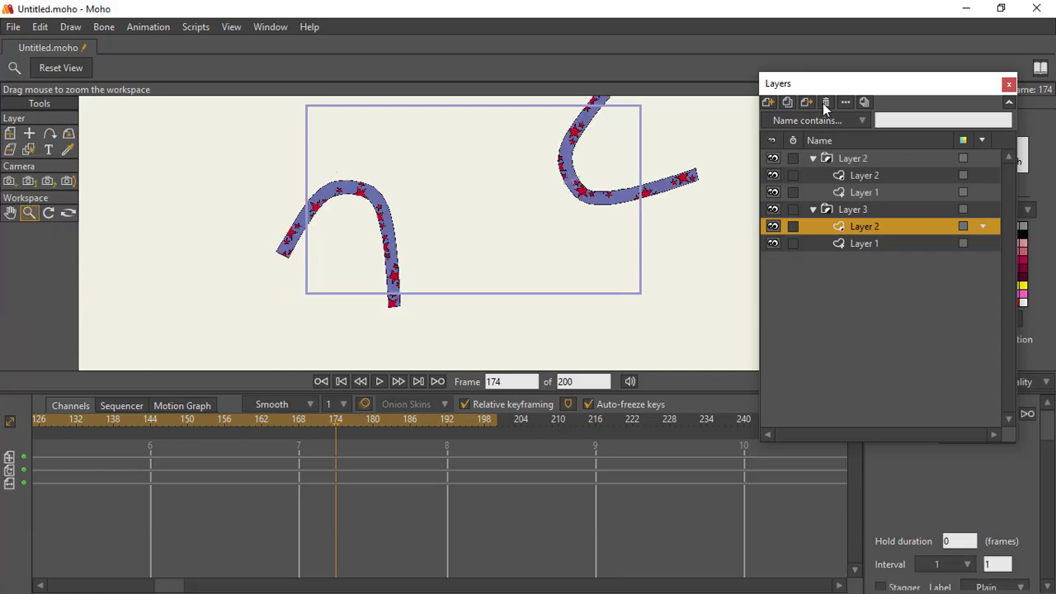
{"action": "left_click", "coordinate": [824, 103]}
{"action": "left_click", "coordinate": [825, 197]}
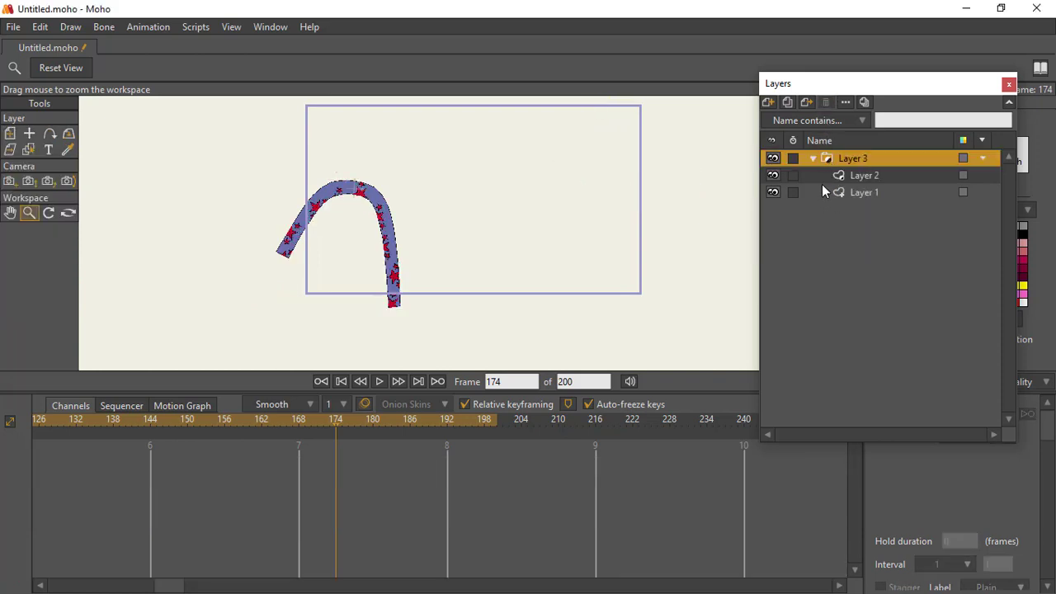
{"action": "left_click", "coordinate": [813, 158]}
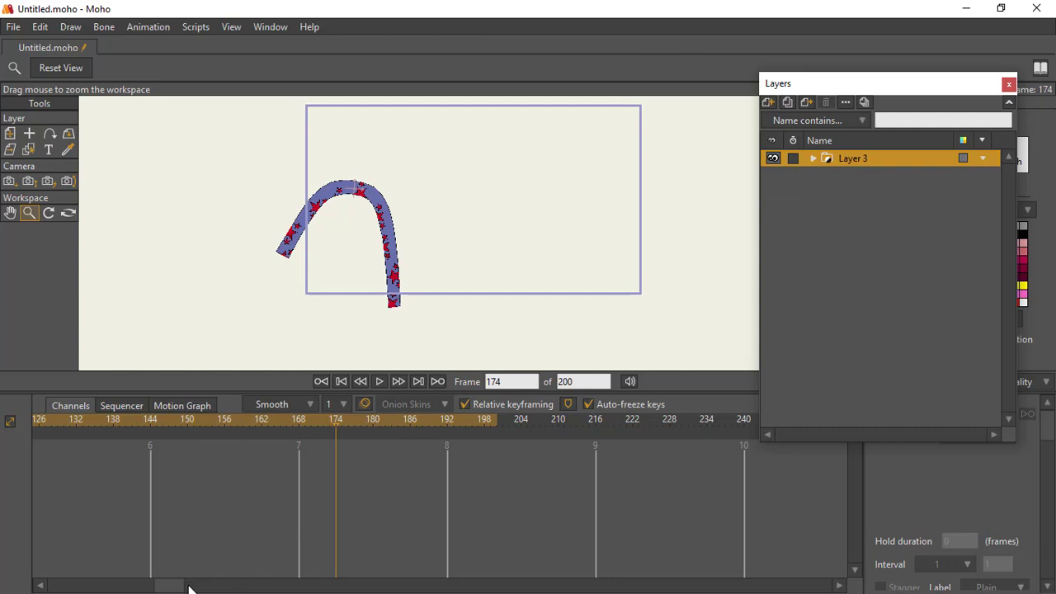
Step: Play the remaining arch animation from frame 1, stop it, and return to frame 1
{"action": "left_click_drag", "start_coordinate": [188, 587], "coordinate": [58, 585]}
{"action": "left_click", "coordinate": [46, 428]}
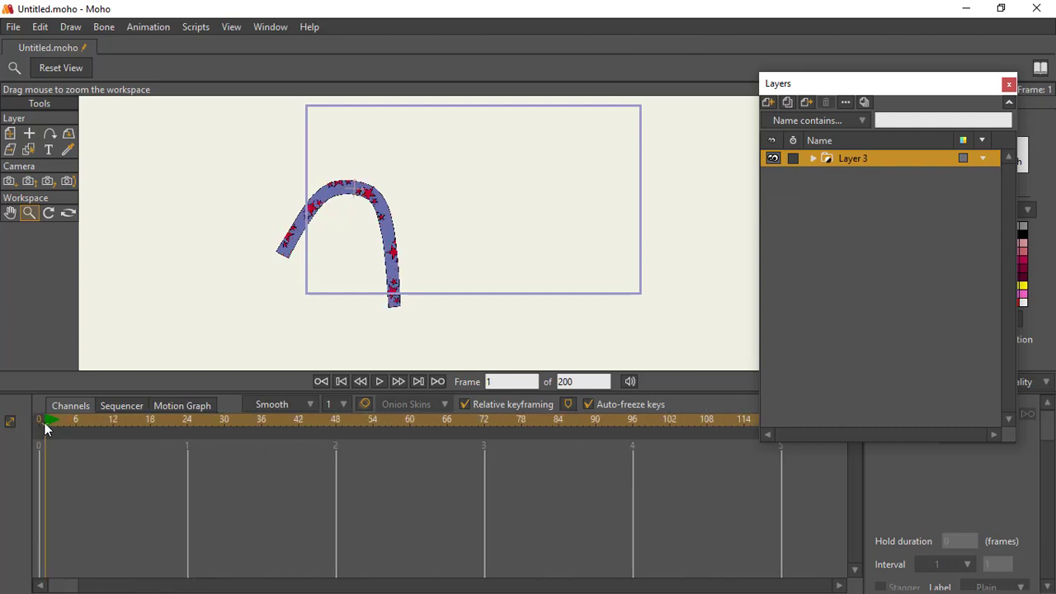
{"action": "left_click", "coordinate": [379, 383]}
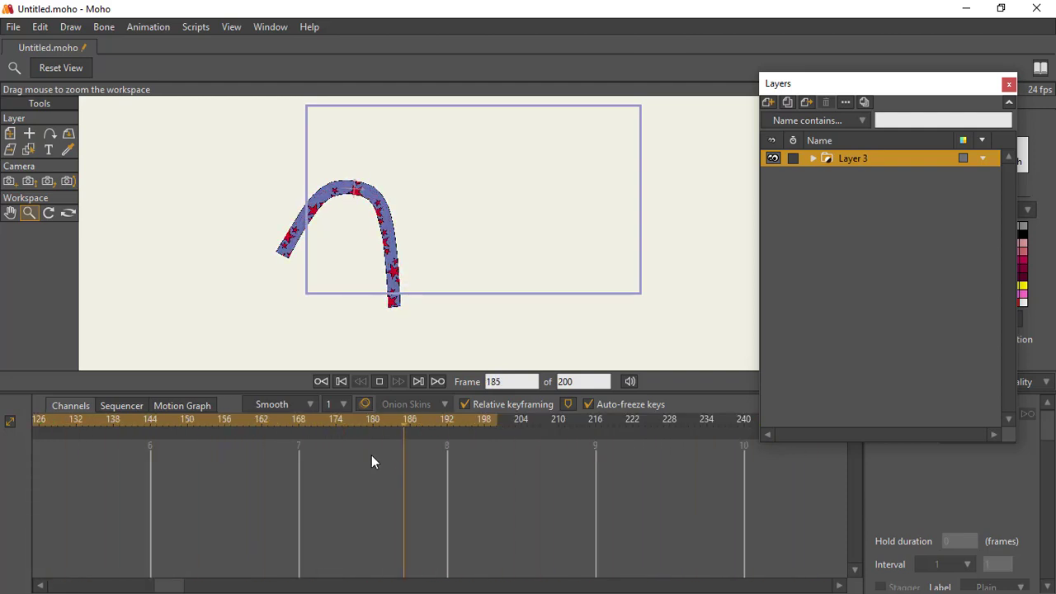
{"action": "left_click", "coordinate": [379, 381]}
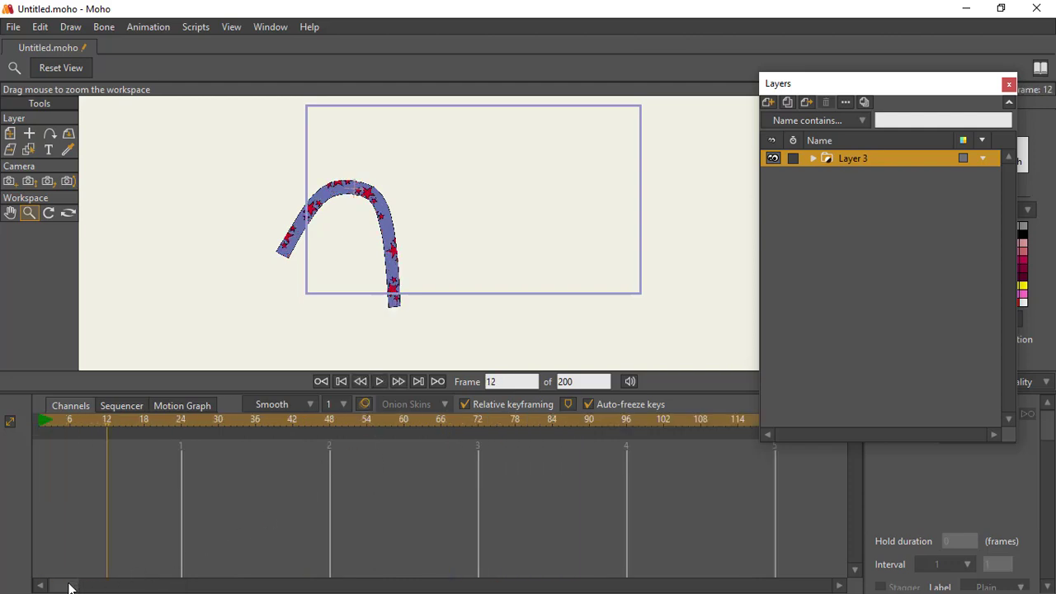
{"action": "left_click_drag", "start_coordinate": [69, 587], "coordinate": [51, 587]}
{"action": "left_click", "coordinate": [44, 420]}
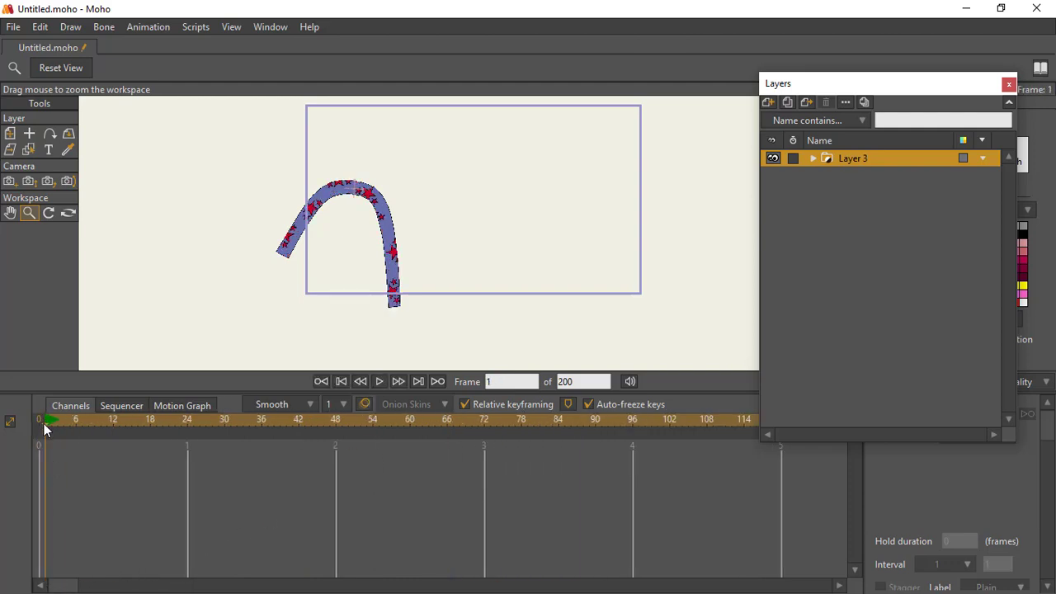
Step: Set the project dimensions to 1080 wide by 1920 high with constrained proportions turned off
{"action": "left_click", "coordinate": [379, 382]}
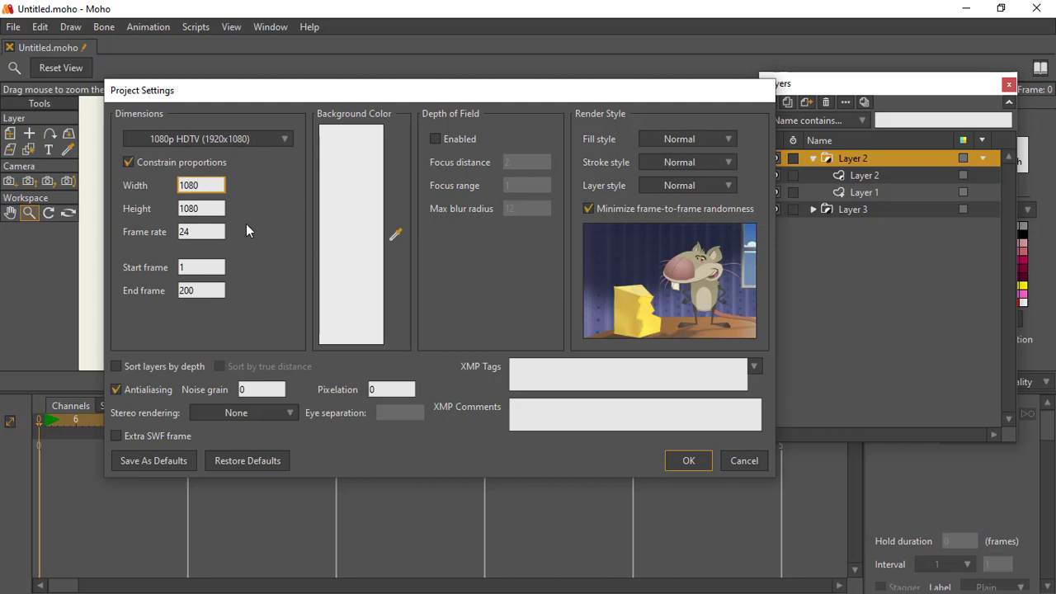
{"action": "key", "text": "Tab"}
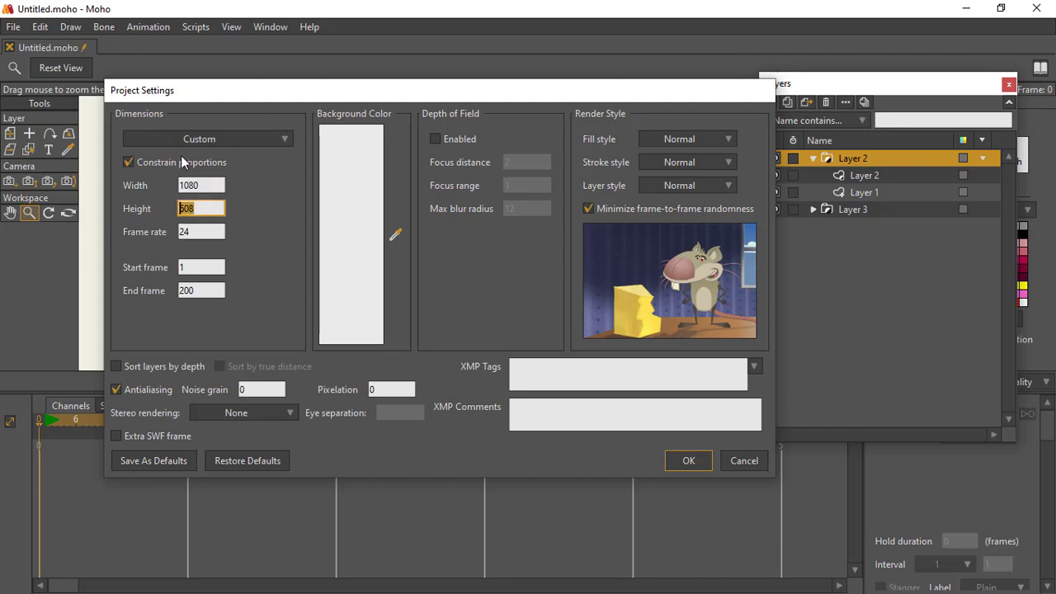
{"action": "type", "text": "1920"}
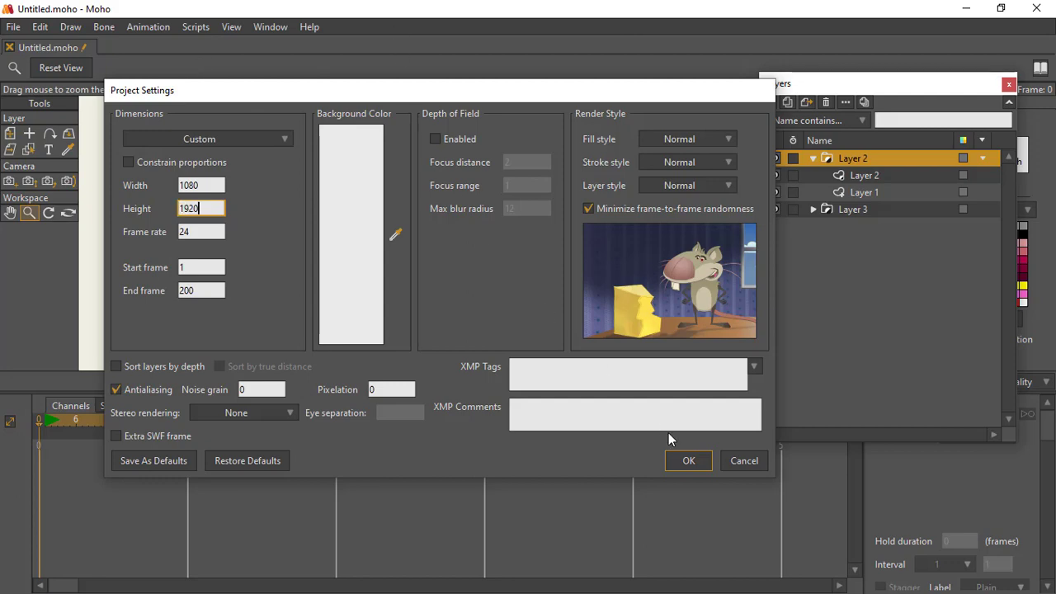
{"action": "left_click", "coordinate": [685, 460]}
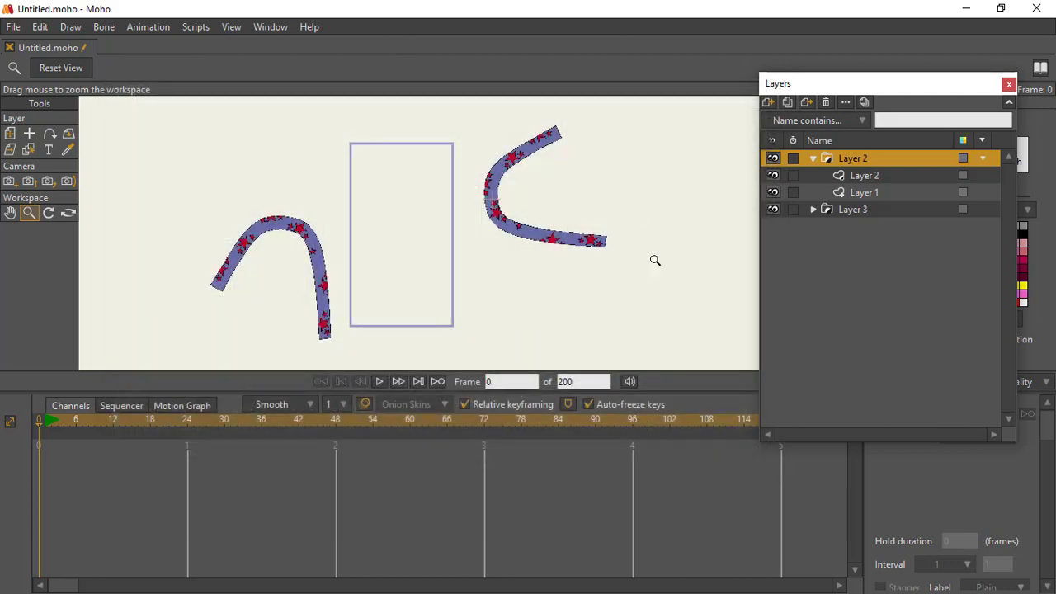
Step: Move the Layer 2 and Layer 3 band groups inward over the portrait frame, and play the animation to check them
{"action": "left_click", "coordinate": [10, 133]}
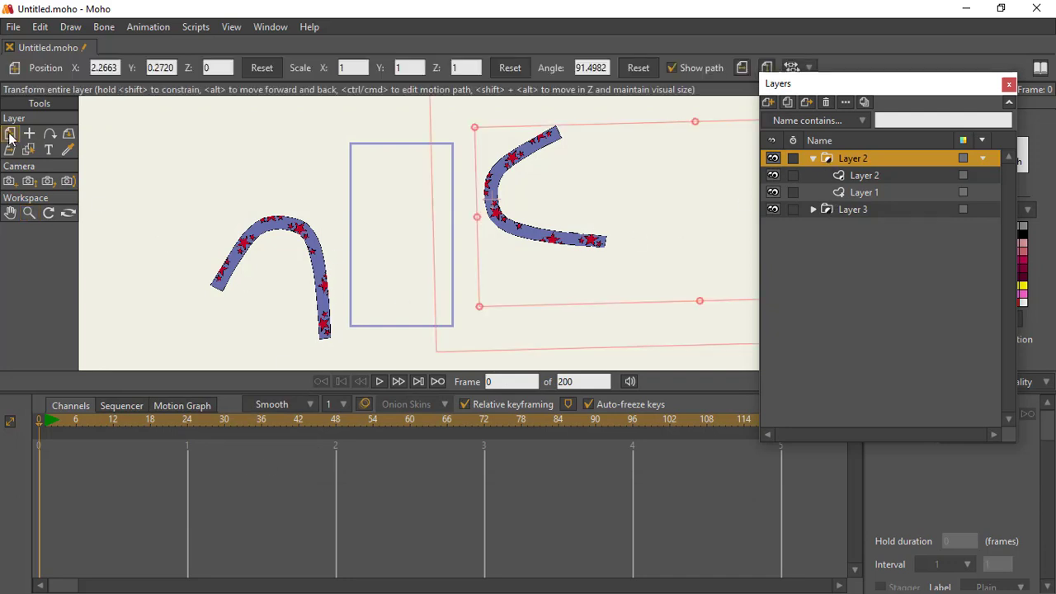
{"action": "left_click_drag", "start_coordinate": [511, 204], "coordinate": [414, 197]}
{"action": "left_click", "coordinate": [836, 210]}
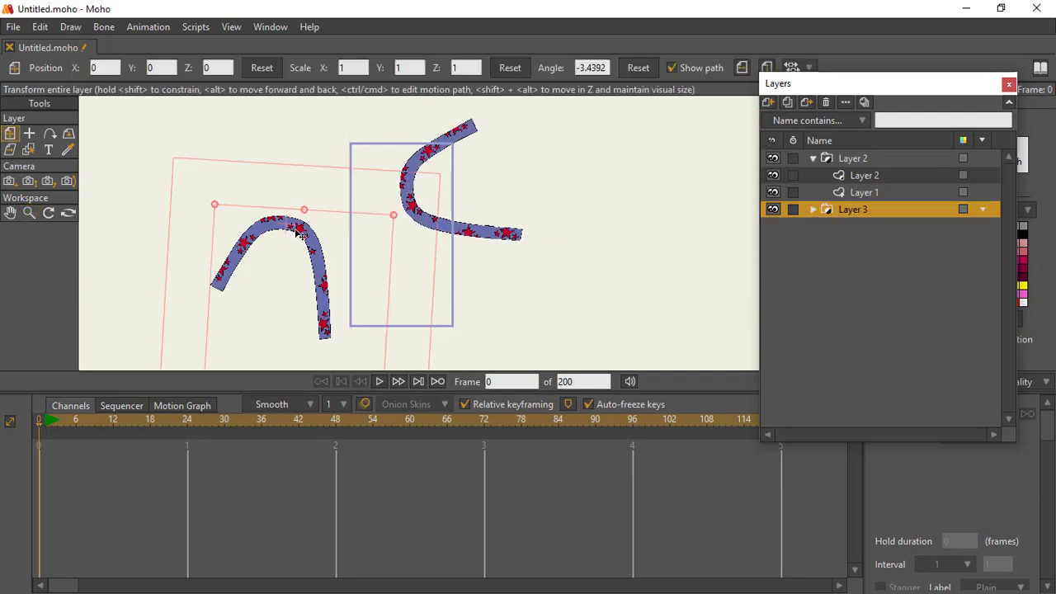
{"action": "left_click_drag", "start_coordinate": [293, 226], "coordinate": [379, 246]}
{"action": "left_click", "coordinate": [380, 382]}
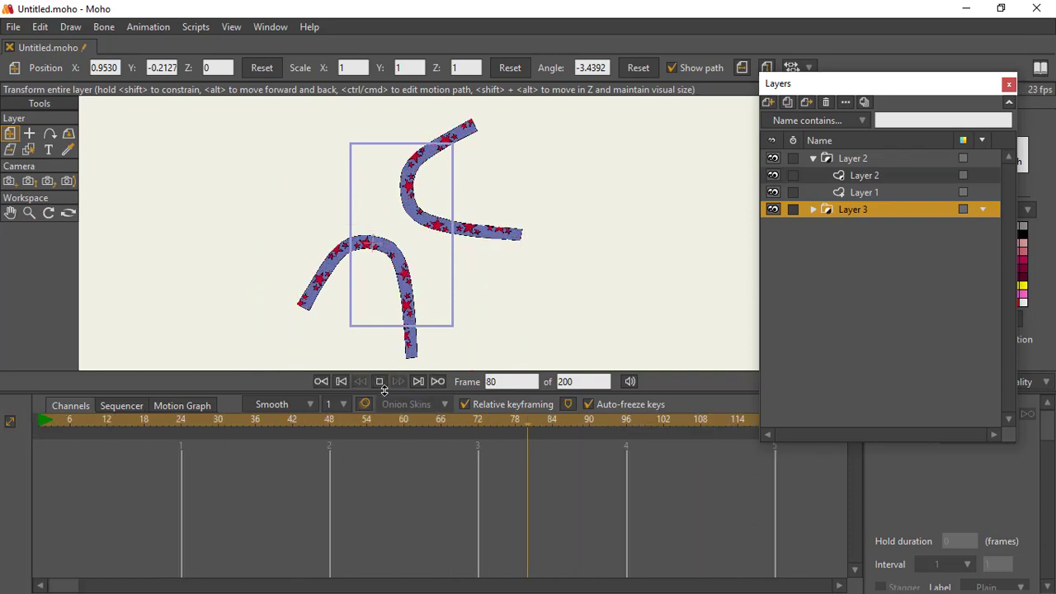
{"action": "left_click", "coordinate": [379, 382]}
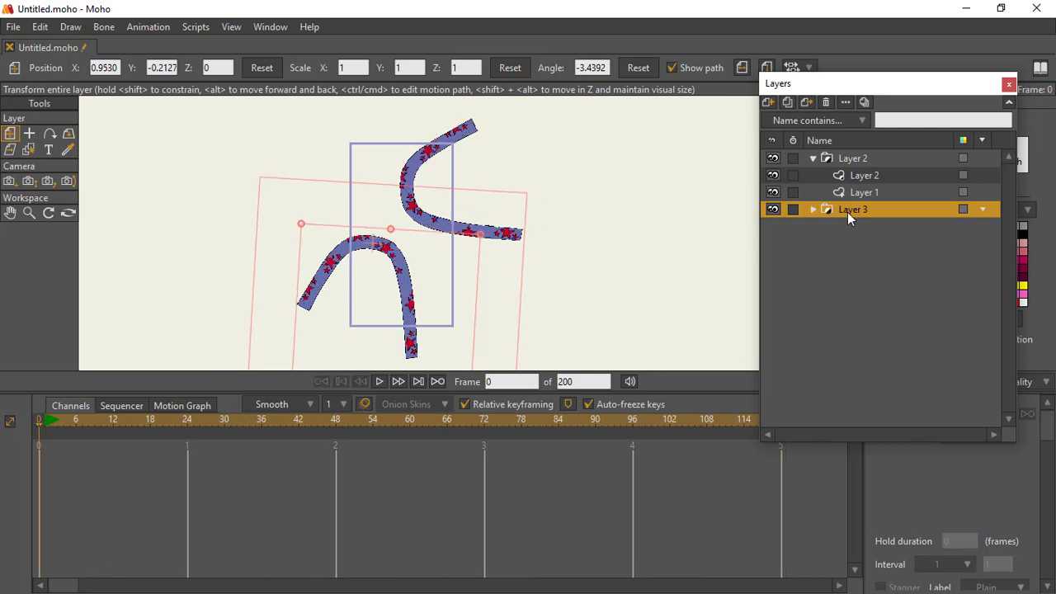
Step: Add a vector layer beneath the band groups and draw a red filled rectangle extending past the portrait frame as background
{"action": "left_click", "coordinate": [768, 102]}
{"action": "left_click", "coordinate": [784, 118]}
{"action": "left_click", "coordinate": [829, 254]}
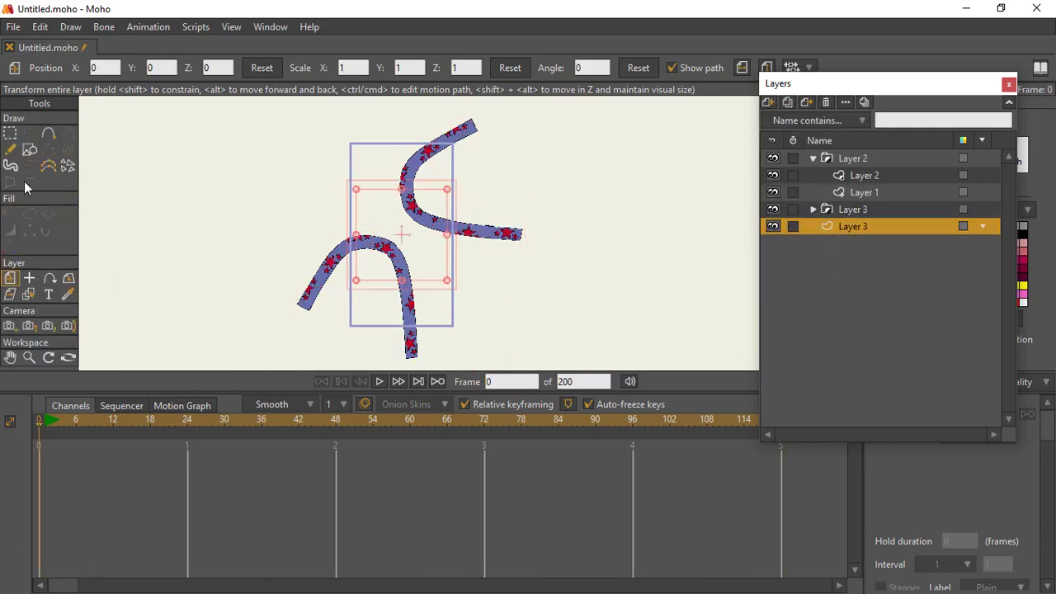
{"action": "left_click", "coordinate": [30, 149]}
{"action": "left_click", "coordinate": [167, 67]}
{"action": "mouse_move", "coordinate": [320, 117]}
{"action": "left_mouse_down"}
{"action": "mouse_move", "coordinate": [448, 322]}
{"action": "mouse_move", "coordinate": [473, 339]}
{"action": "left_mouse_up"}
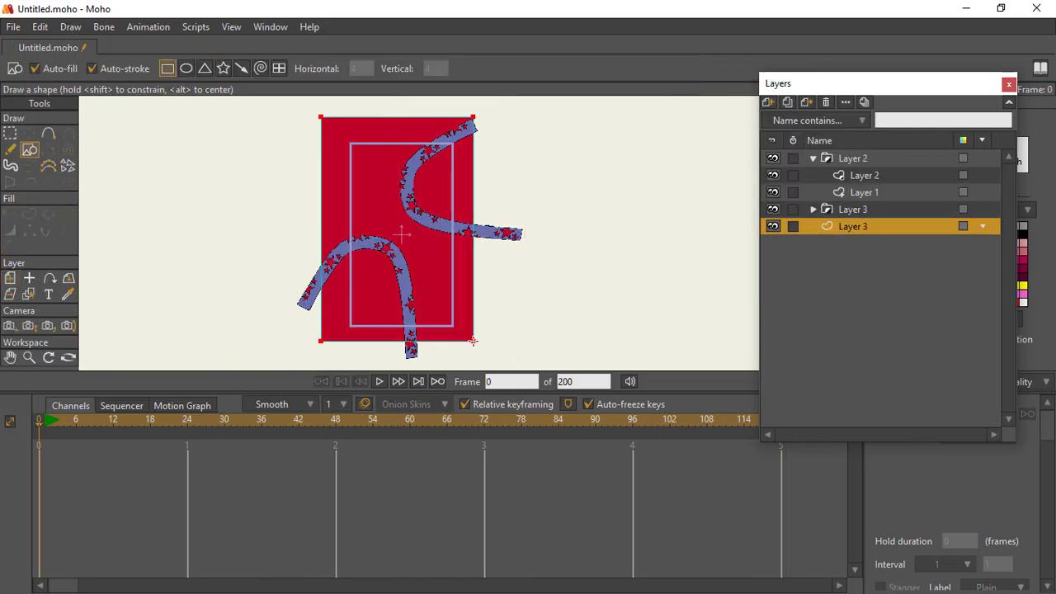
Step: Render frame 0 to check the bands against the red background, and close the render
{"action": "left_click", "coordinate": [33, 137]}
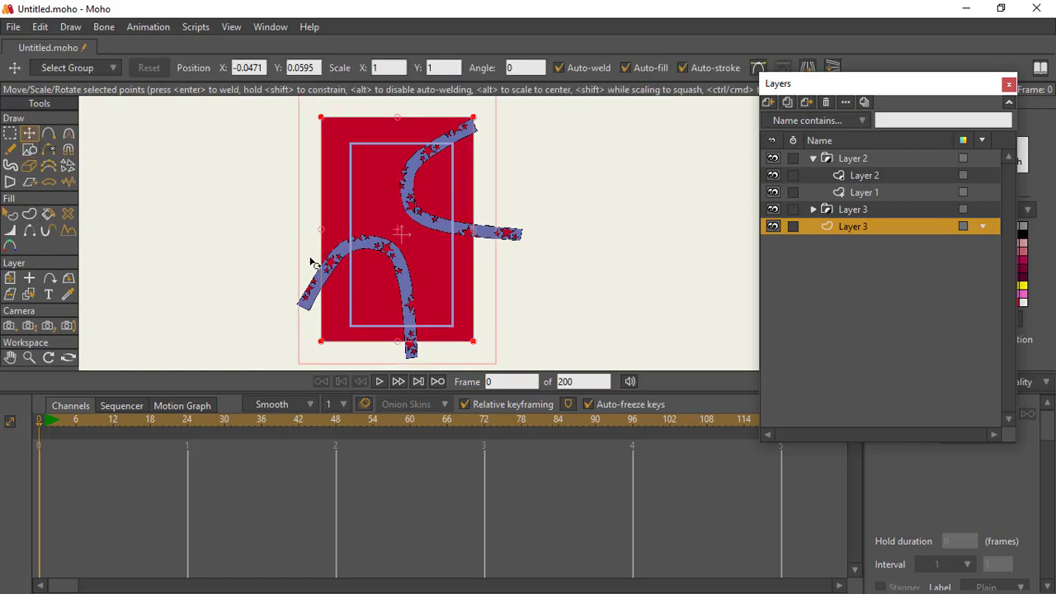
{"action": "key", "text": "ctrl+r"}
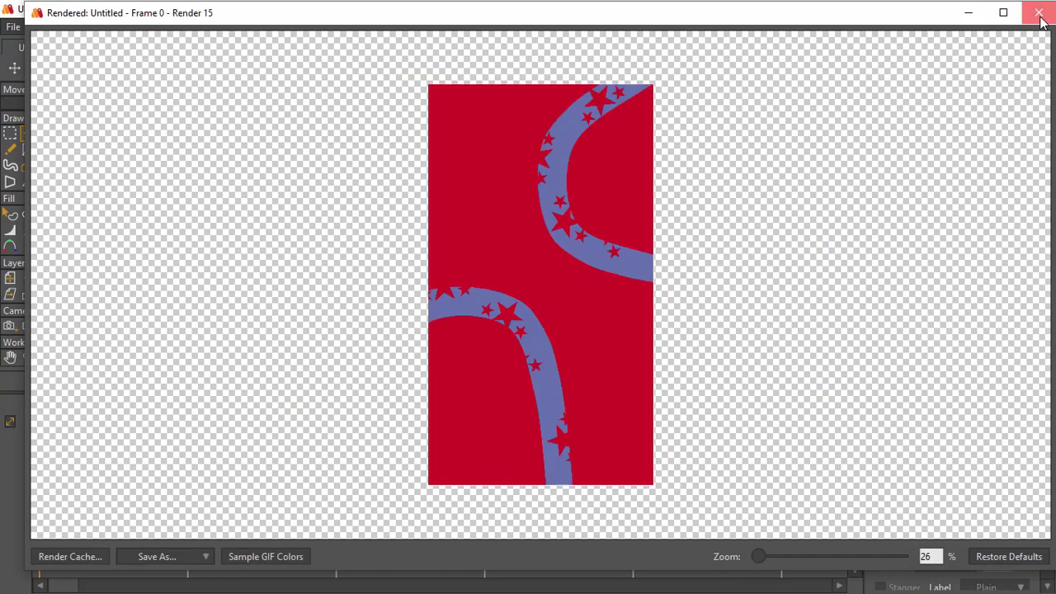
{"action": "left_click", "coordinate": [1036, 9]}
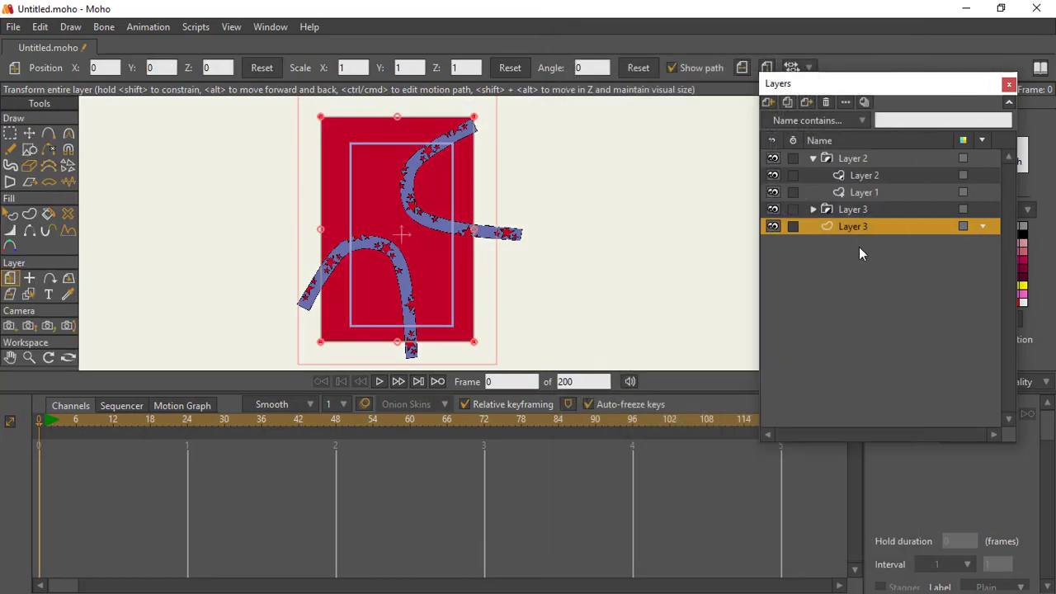
Step: Collapse the Layer 2 group and start a new text layer reading "2021", "Best Year" and "Ever" on three lines
{"action": "left_click", "coordinate": [812, 158]}
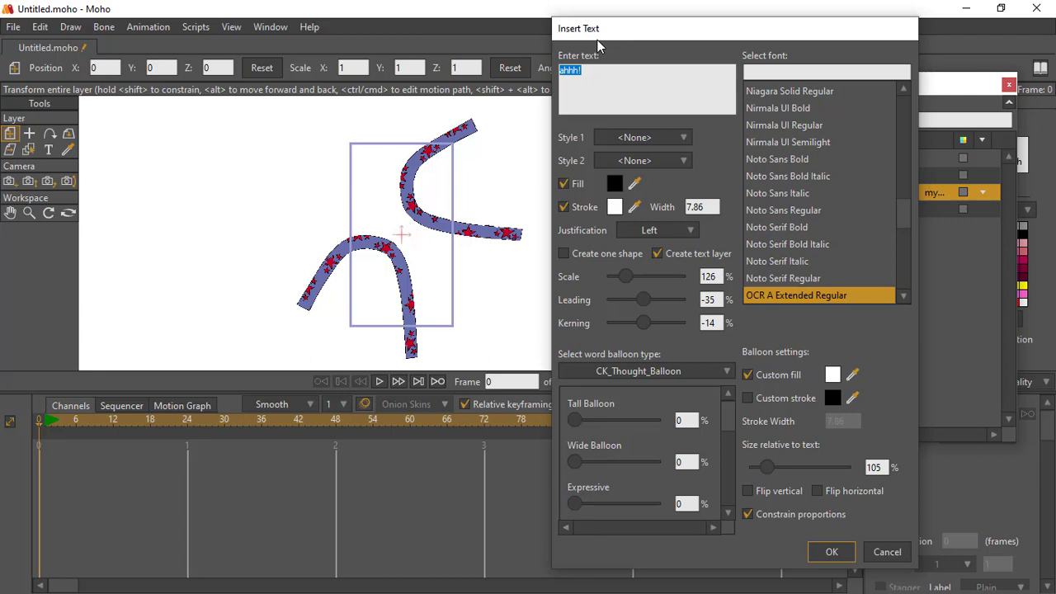
{"action": "type", "text": "2021"}
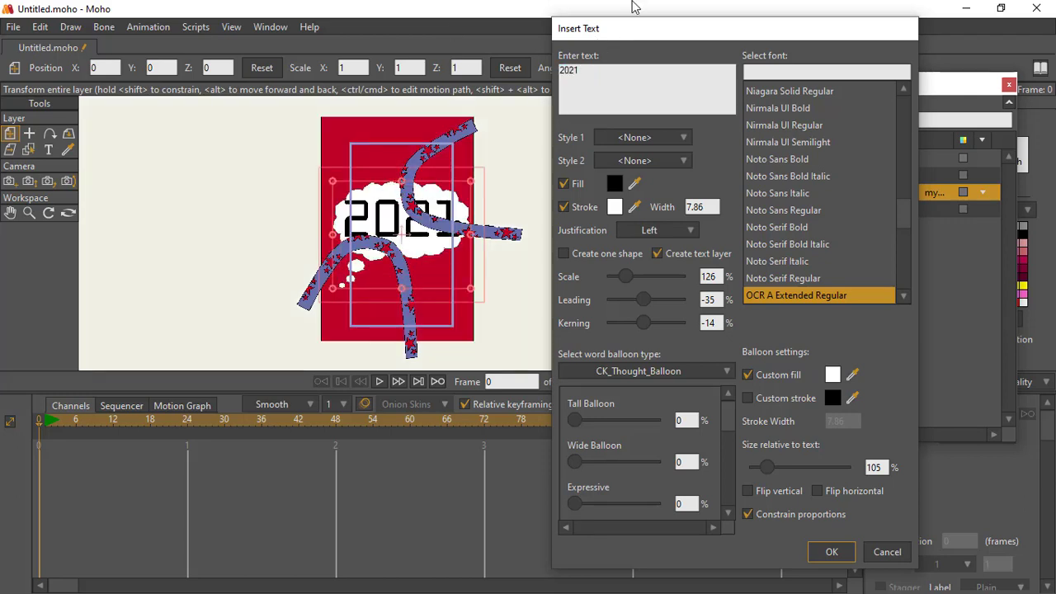
{"action": "key", "text": "Return"}
{"action": "type", "text": "Best Year"}
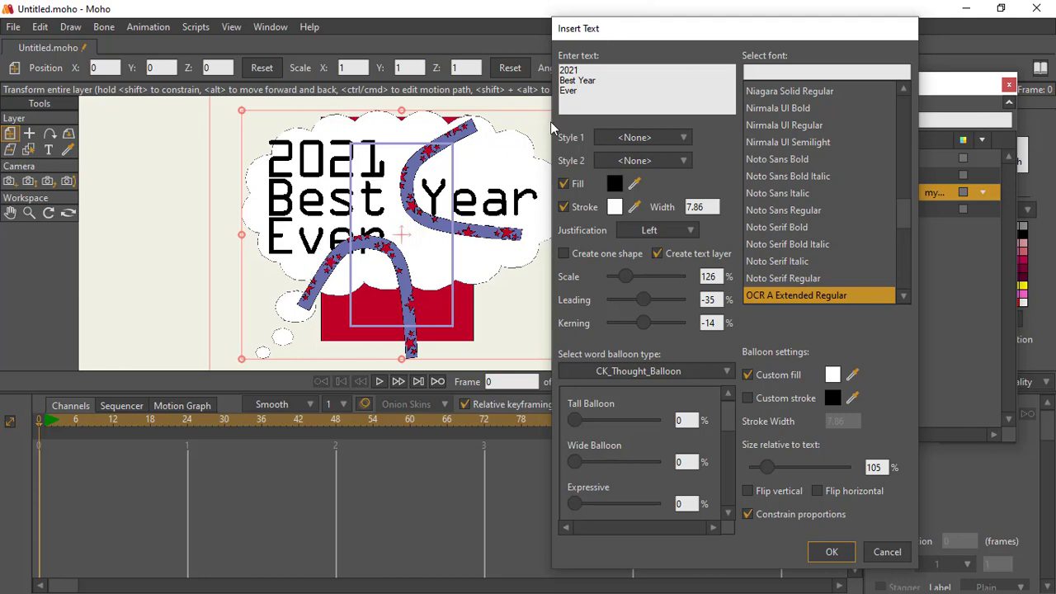
Step: Remove the word balloon from the text and set its font to Noto Sans Bold
{"action": "left_click", "coordinate": [726, 373]}
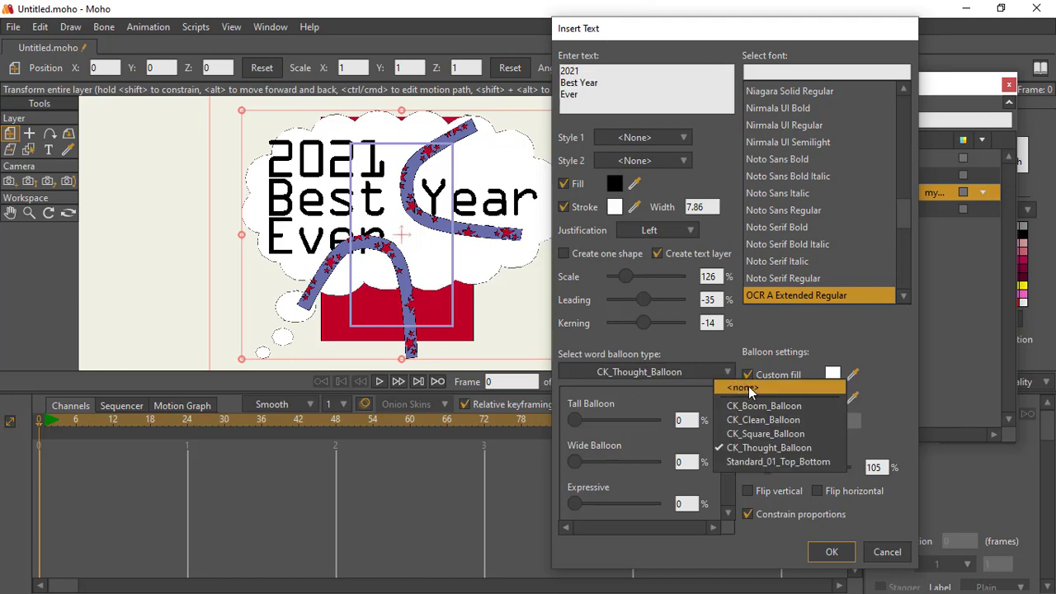
{"action": "left_click", "coordinate": [743, 384]}
{"action": "left_click", "coordinate": [777, 277]}
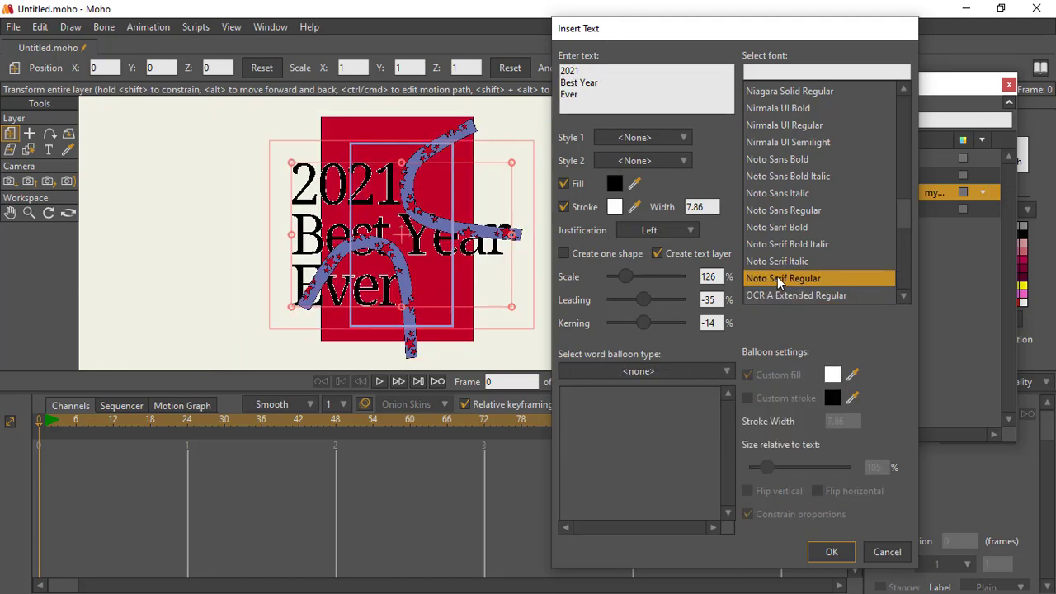
{"action": "left_click", "coordinate": [776, 244]}
{"action": "left_click", "coordinate": [776, 227]}
{"action": "left_click", "coordinate": [775, 192]}
{"action": "left_click", "coordinate": [774, 158]}
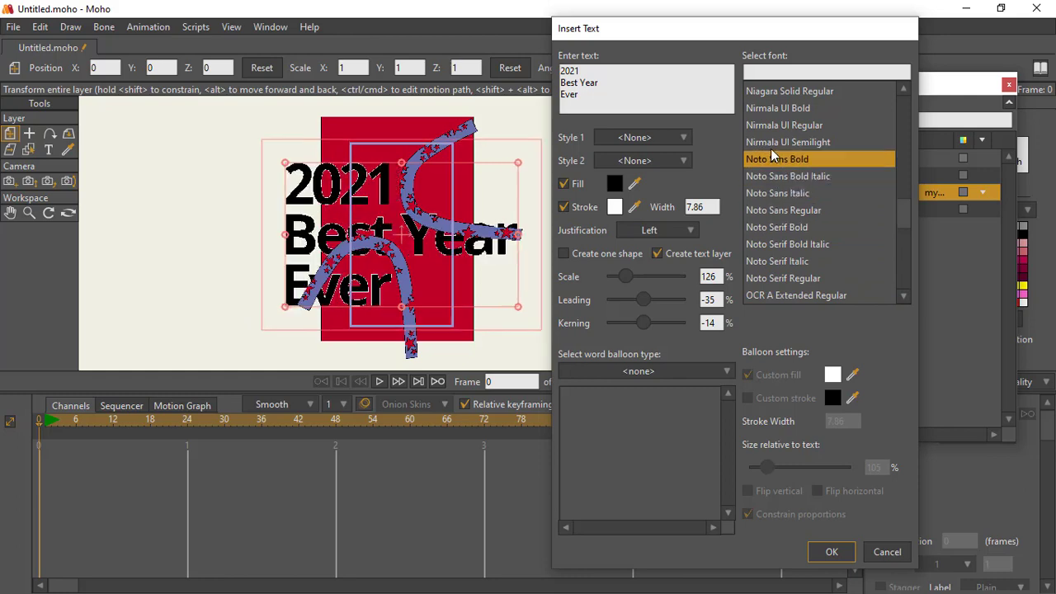
Step: Try center and right justification on the text, return it to left, and create the text layer
{"action": "left_click", "coordinate": [690, 230]}
{"action": "left_click", "coordinate": [705, 256]}
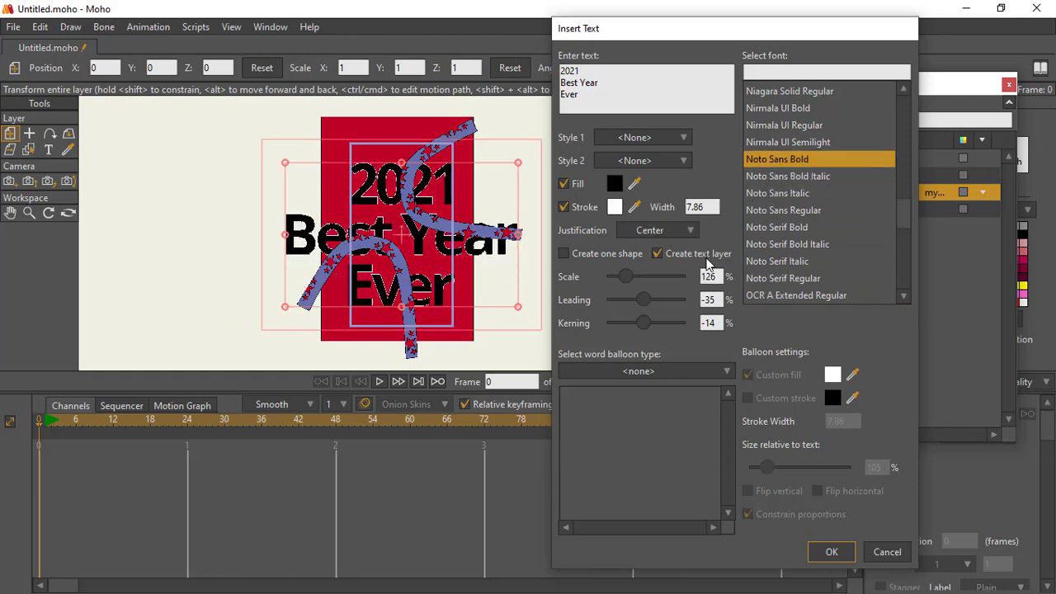
{"action": "left_click", "coordinate": [693, 230]}
{"action": "left_click", "coordinate": [710, 274]}
{"action": "left_click", "coordinate": [696, 231]}
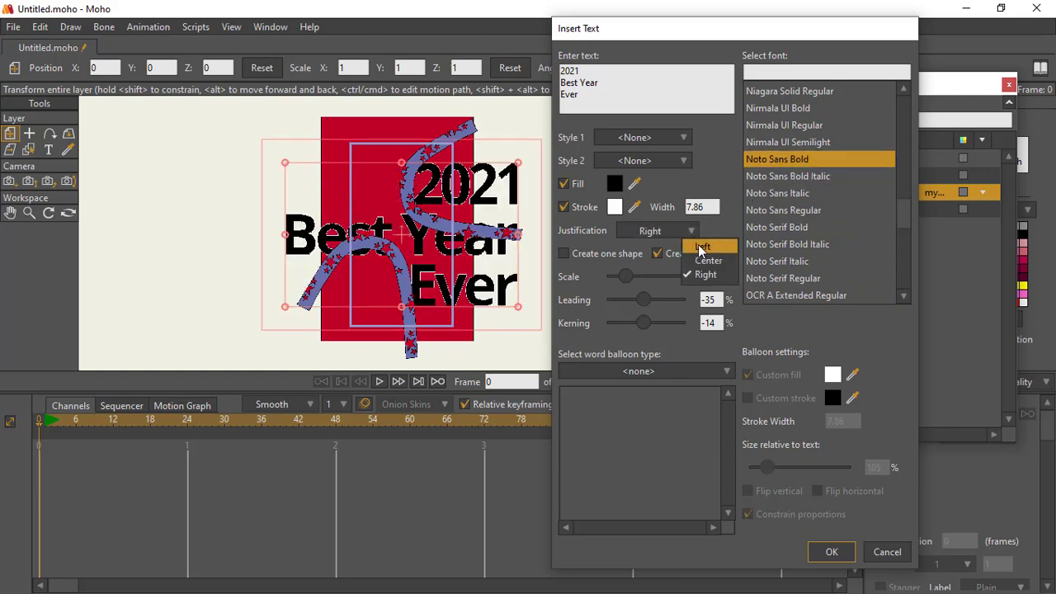
{"action": "left_click", "coordinate": [698, 241]}
{"action": "left_click", "coordinate": [831, 552]}
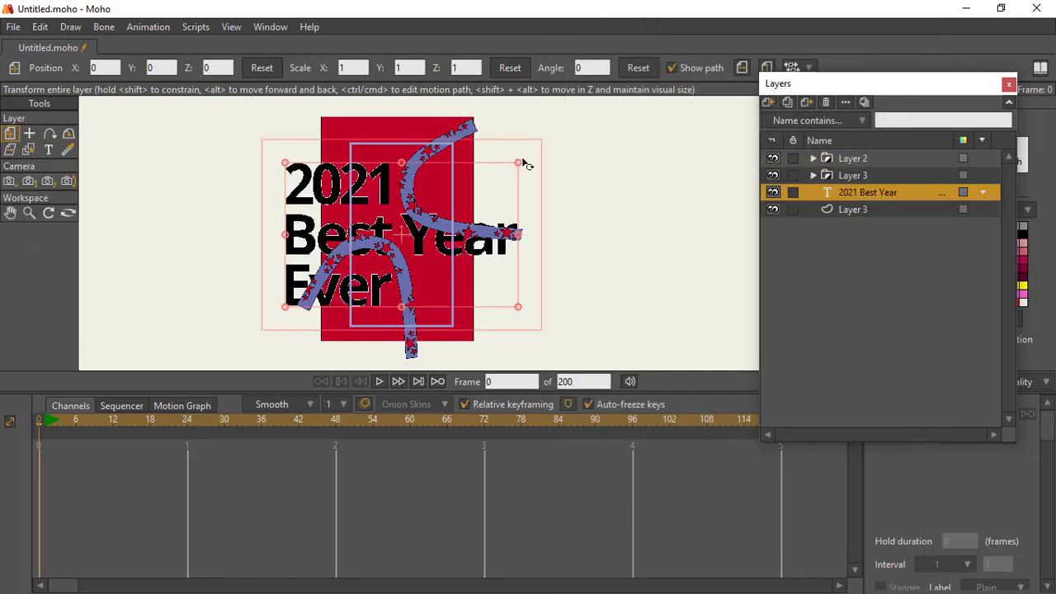
Step: Scale the text down to about 0.47 and move its layer to the top of the layer stack
{"action": "double_click", "coordinate": [842, 191]}
{"action": "left_click", "coordinate": [926, 17]}
{"action": "left_click_drag", "start_coordinate": [900, 192], "coordinate": [906, 170]}
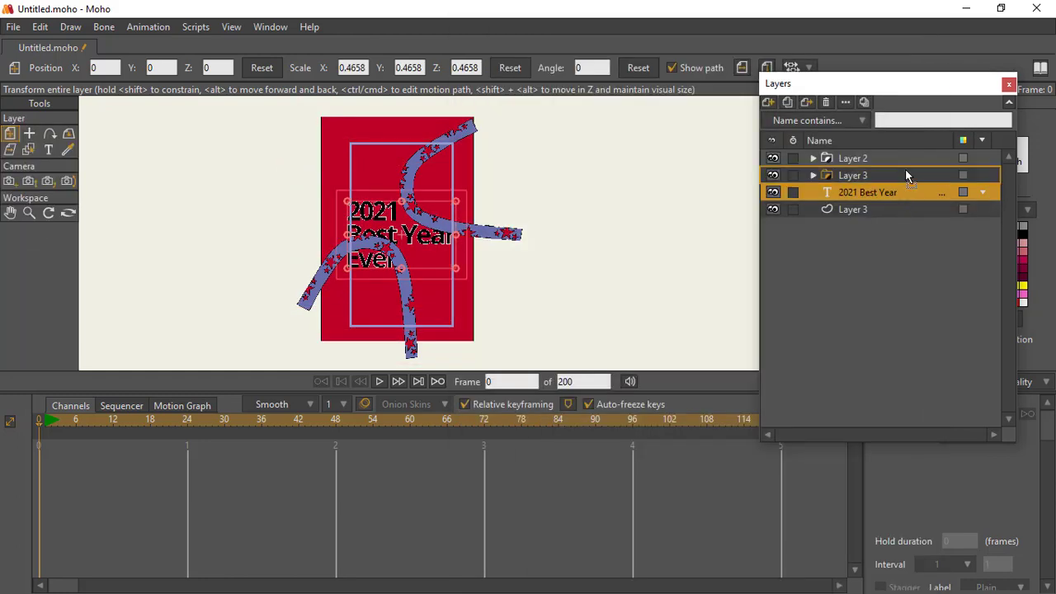
{"action": "left_click_drag", "start_coordinate": [842, 205], "coordinate": [840, 207]}
Step: Shrink the text to about 0.36 scale, position it inside the frame, and render frame 0 to check it
{"action": "left_click_drag", "start_coordinate": [409, 235], "coordinate": [417, 222]}
{"action": "left_click_drag", "start_coordinate": [463, 189], "coordinate": [419, 235]}
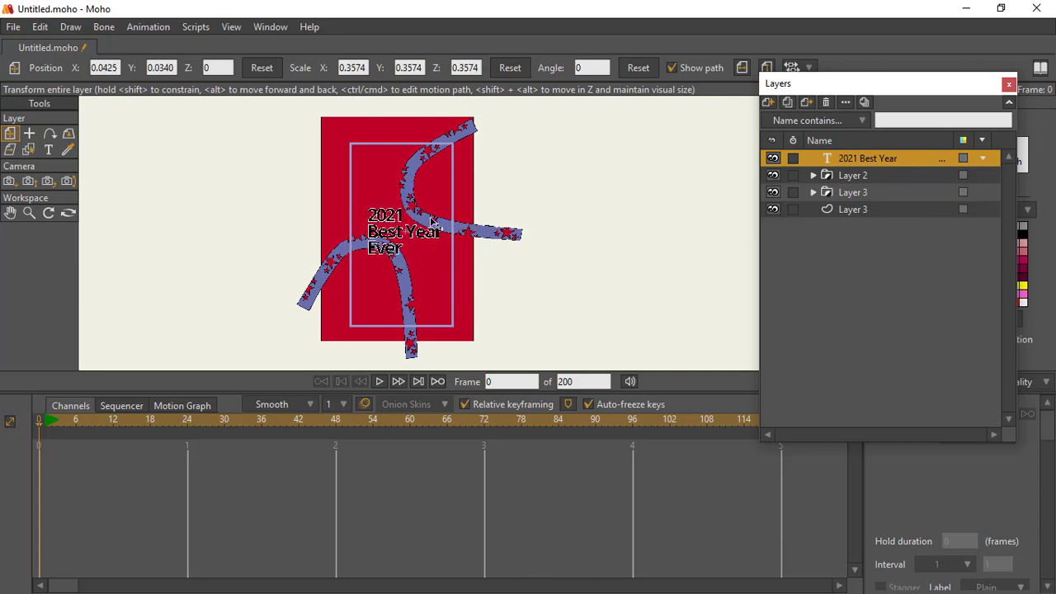
{"action": "key", "text": "ctrl+r"}
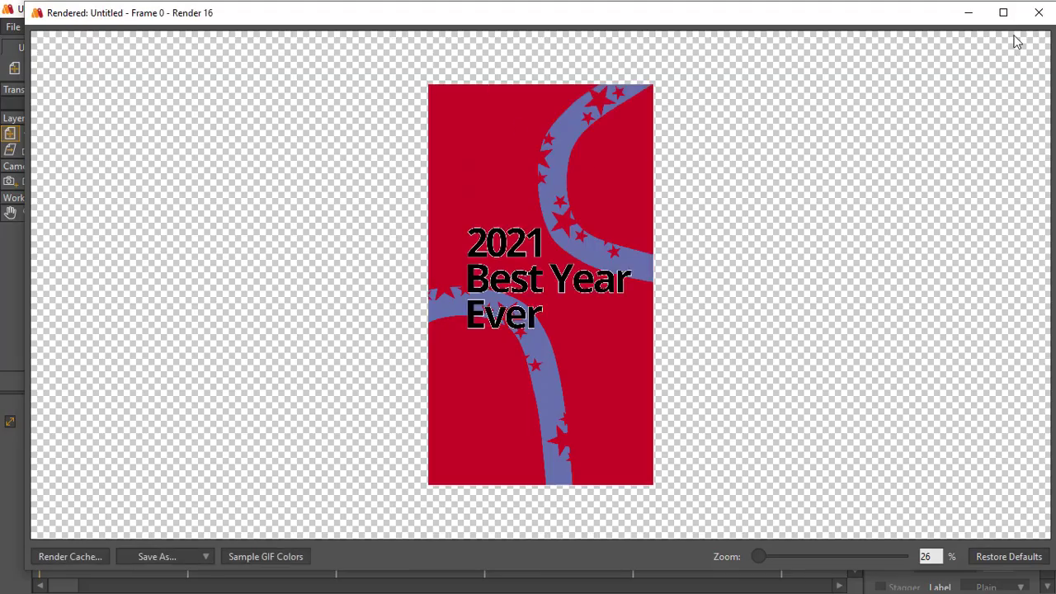
{"action": "left_click", "coordinate": [1039, 13]}
Step: Put "Best" and "Year" on separate lines with a white fill, and reposition the text in the frame at about 0.34 scale
{"action": "double_click", "coordinate": [828, 160]}
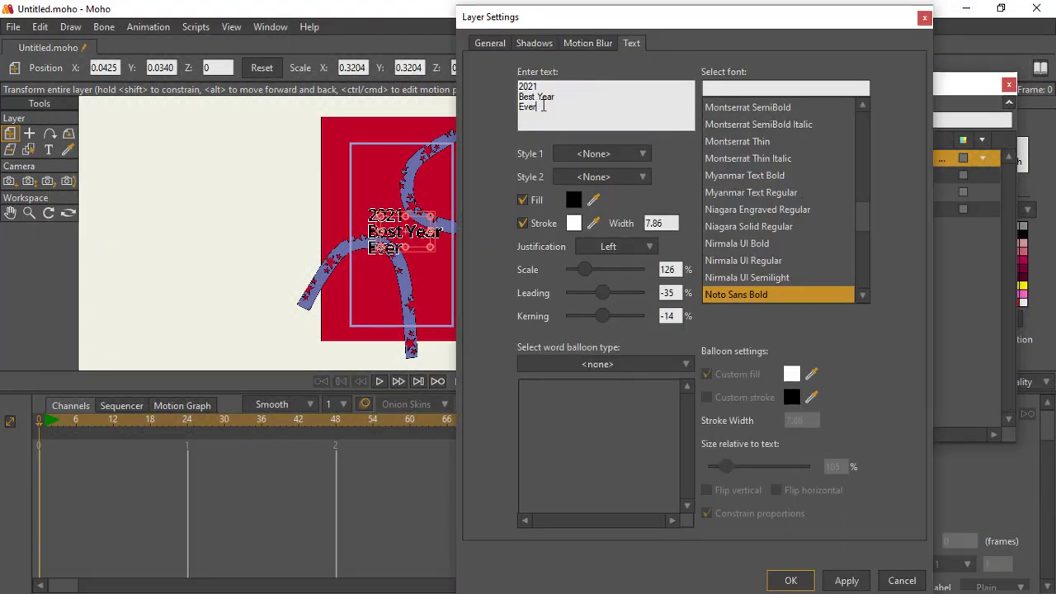
{"action": "key", "text": "Return"}
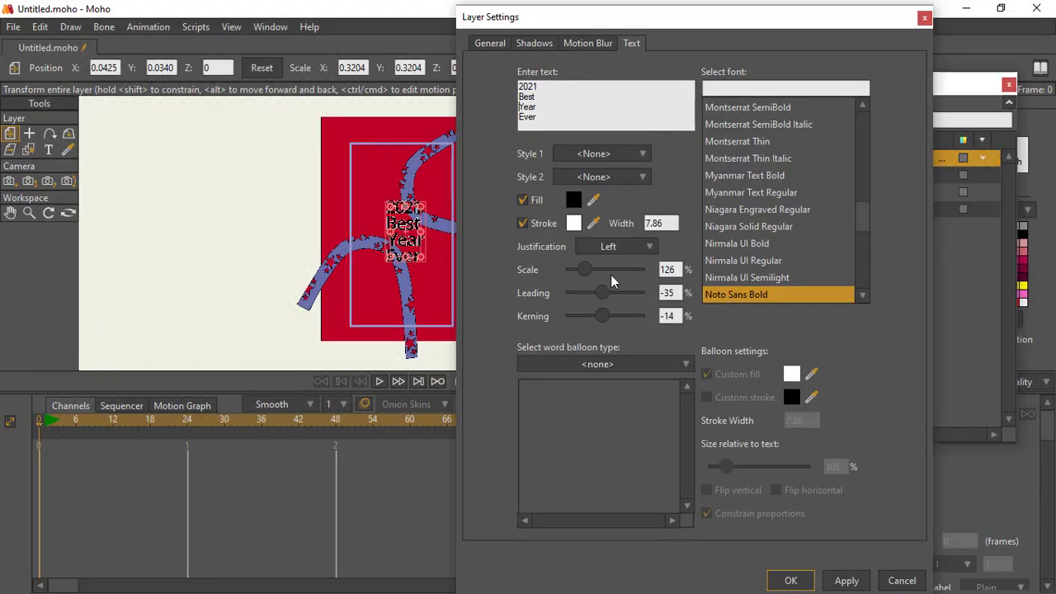
{"action": "left_click", "coordinate": [573, 199]}
{"action": "left_click", "coordinate": [620, 114]}
{"action": "left_click", "coordinate": [862, 313]}
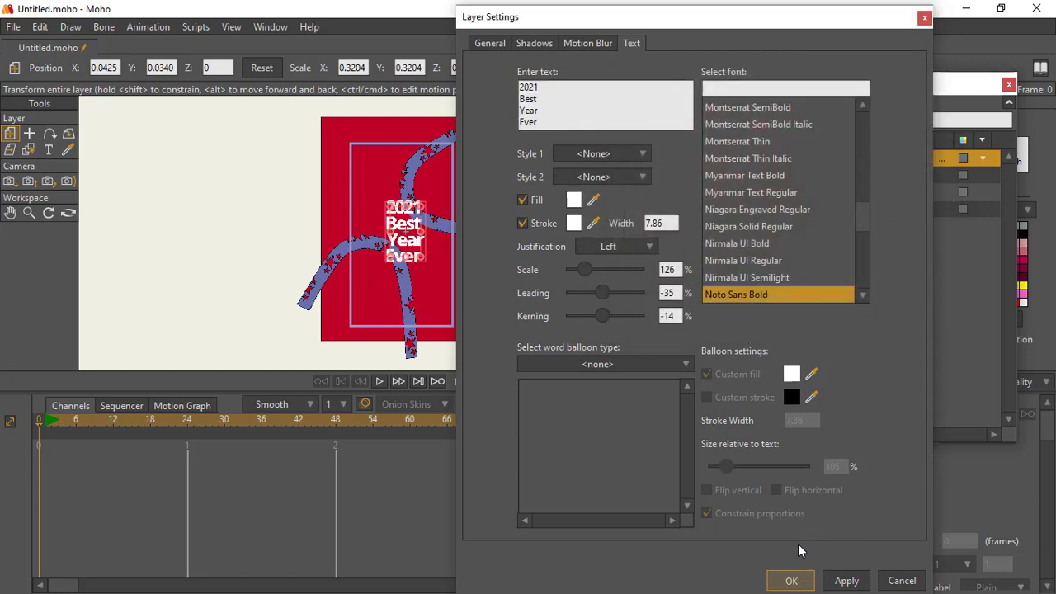
{"action": "left_click", "coordinate": [794, 580]}
{"action": "left_click_drag", "start_coordinate": [422, 208], "coordinate": [422, 206]}
{"action": "left_click_drag", "start_coordinate": [413, 231], "coordinate": [408, 229]}
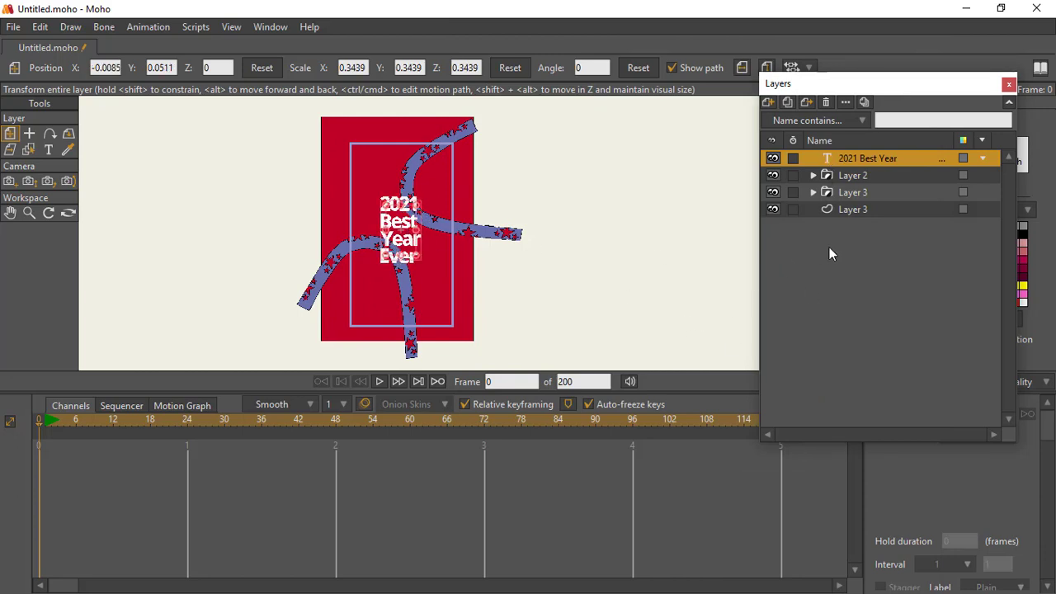
Step: Duplicate the Layer 2 band group as Layer 4, and expand the copy to select its inner Layer 2
{"action": "left_click", "coordinate": [827, 175]}
{"action": "left_click", "coordinate": [787, 102]}
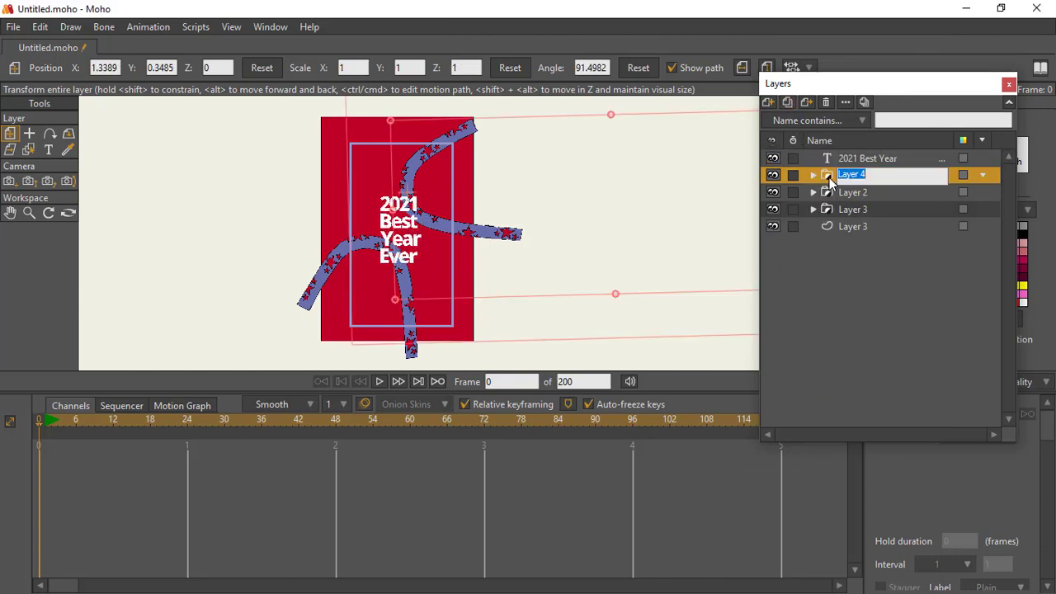
{"action": "left_click", "coordinate": [812, 175]}
{"action": "left_click", "coordinate": [852, 193]}
Step: Insert a "2021" text layer in Noto Sans Bold inside the Layer 4 group, above its inner Layer 2
{"action": "left_click", "coordinate": [49, 293]}
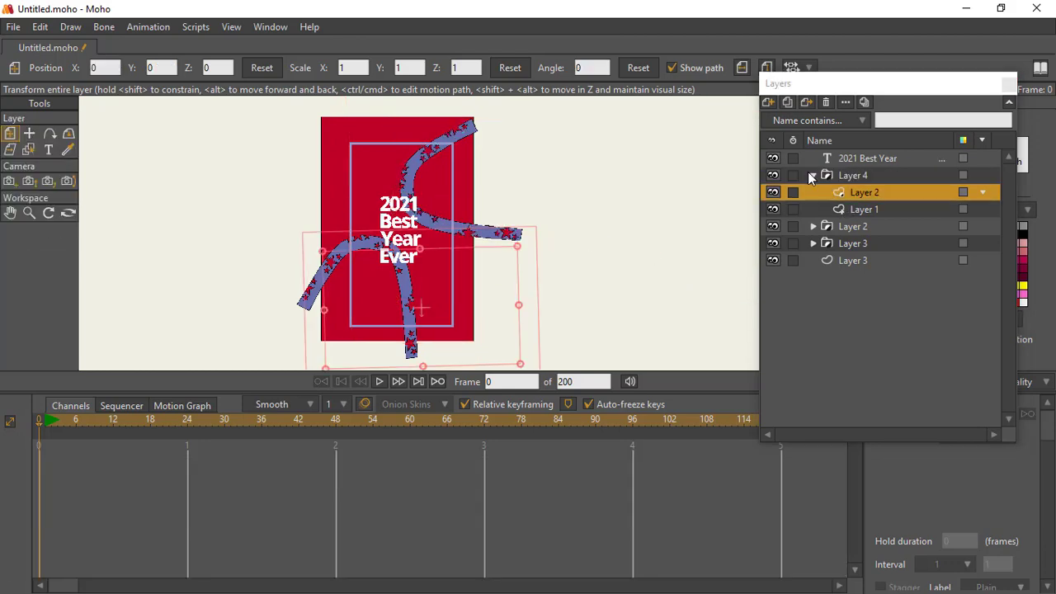
{"action": "key", "text": "BackSpace"}
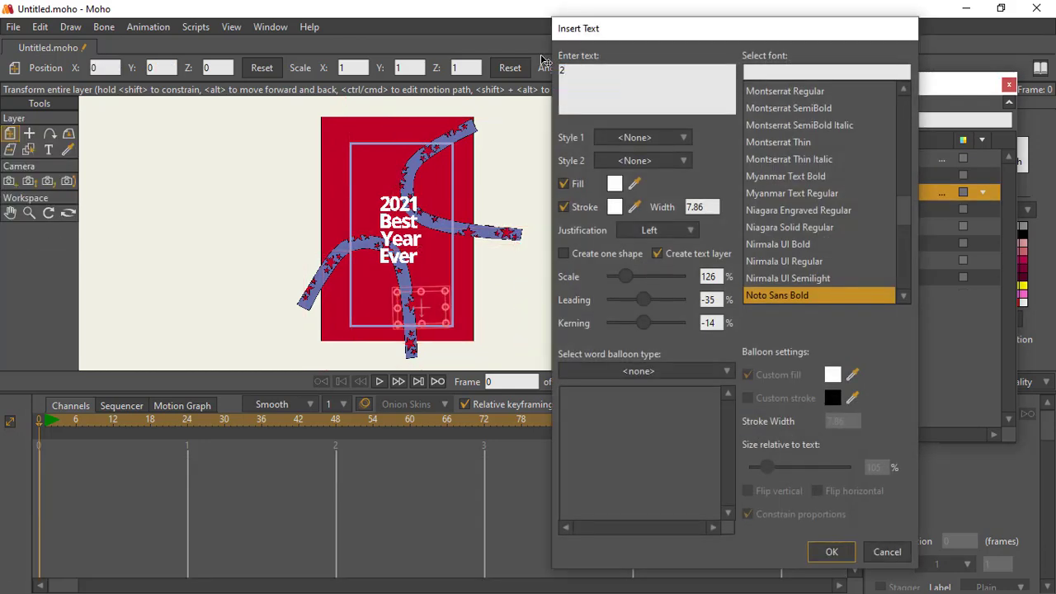
{"action": "type", "text": "29"}
{"action": "type", "text": "21"}
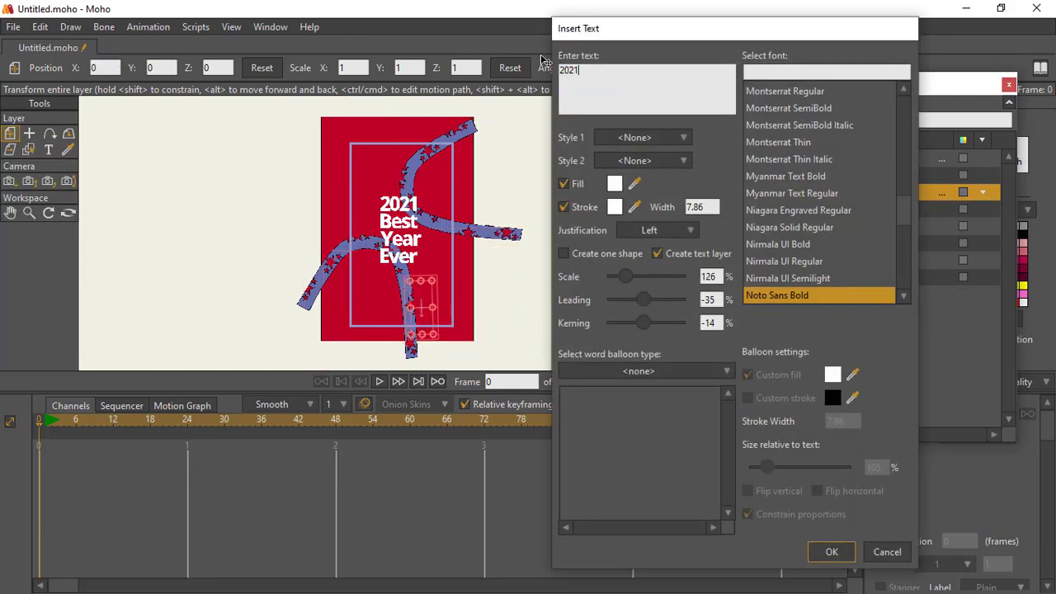
{"action": "left_click", "coordinate": [833, 552]}
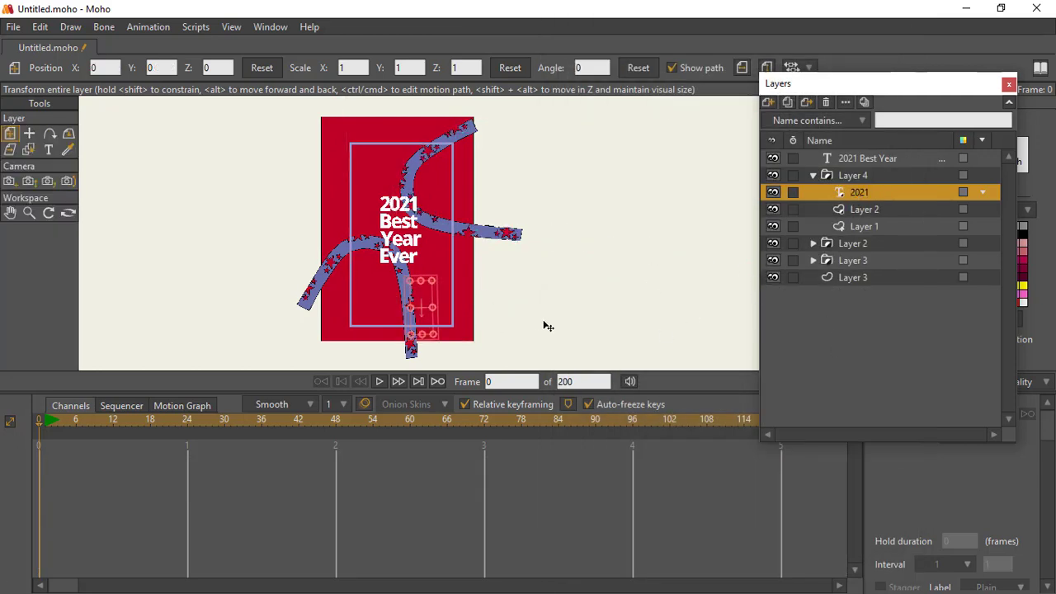
Step: Hide the inner Layer 2, scale the "2021" text to about 0.335, rotate it about 281°, and place it on the band's lower end
{"action": "left_click_drag", "start_coordinate": [473, 292], "coordinate": [501, 243]}
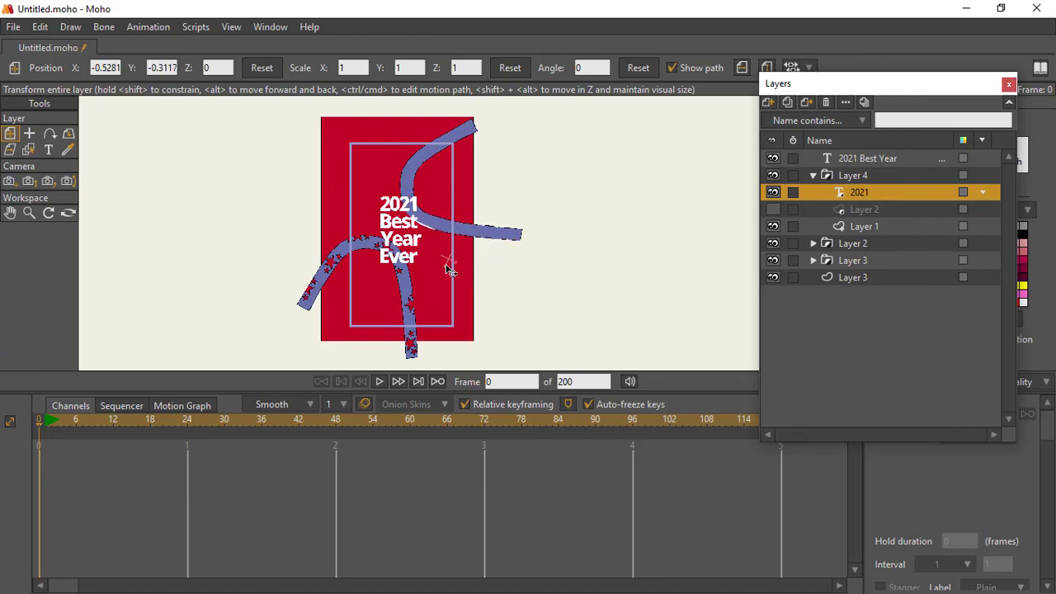
{"action": "key", "text": "ctrl+t"}
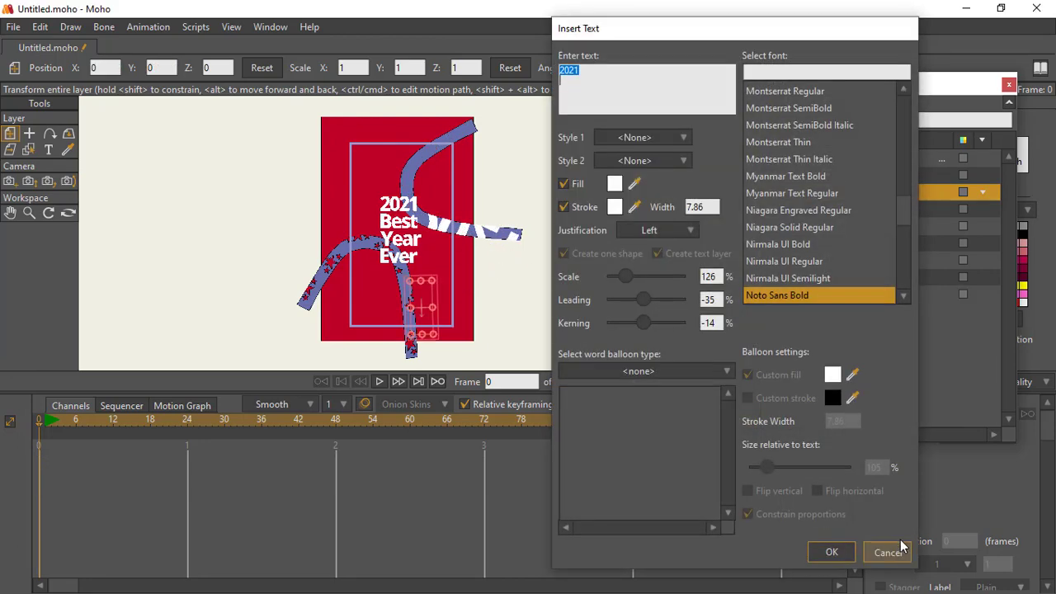
{"action": "left_click", "coordinate": [899, 546]}
{"action": "left_click_drag", "start_coordinate": [493, 233], "coordinate": [518, 201]}
{"action": "key", "text": "z"}
{"action": "left_click", "coordinate": [11, 134]}
{"action": "mouse_move", "coordinate": [518, 201]}
{"action": "left_mouse_down"}
{"action": "mouse_move", "coordinate": [602, 208]}
{"action": "mouse_move", "coordinate": [484, 209]}
{"action": "mouse_move", "coordinate": [543, 176]}
{"action": "mouse_move", "coordinate": [485, 188]}
{"action": "mouse_move", "coordinate": [564, 191]}
{"action": "mouse_move", "coordinate": [524, 205]}
{"action": "left_mouse_up"}
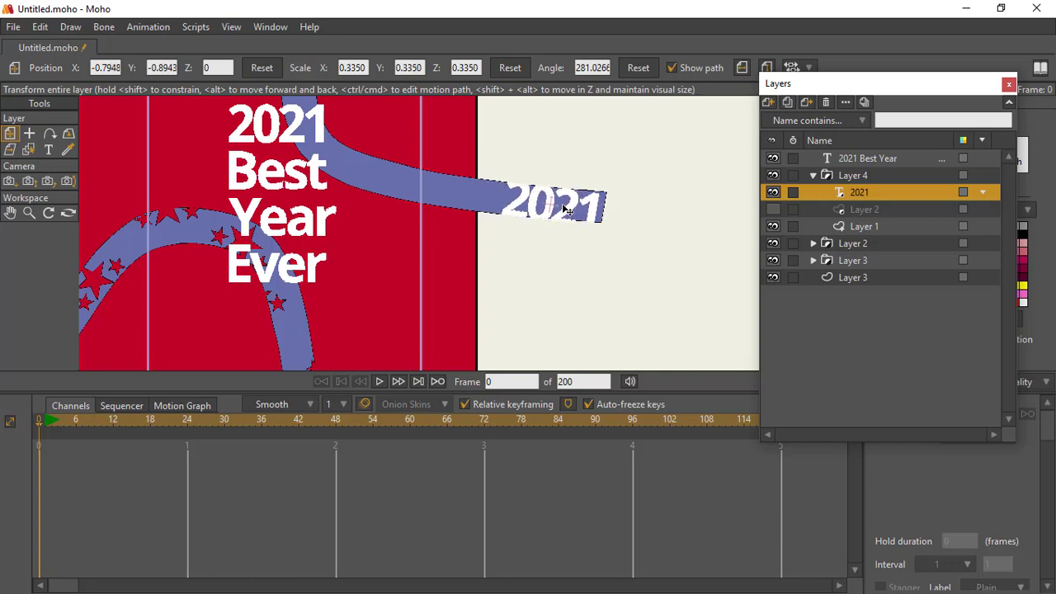
Step: Convert the small "2021" text layer to a vector layer and fit its shapes back onto the band's lower end
{"action": "left_click", "coordinate": [865, 204]}
{"action": "double_click", "coordinate": [863, 196]}
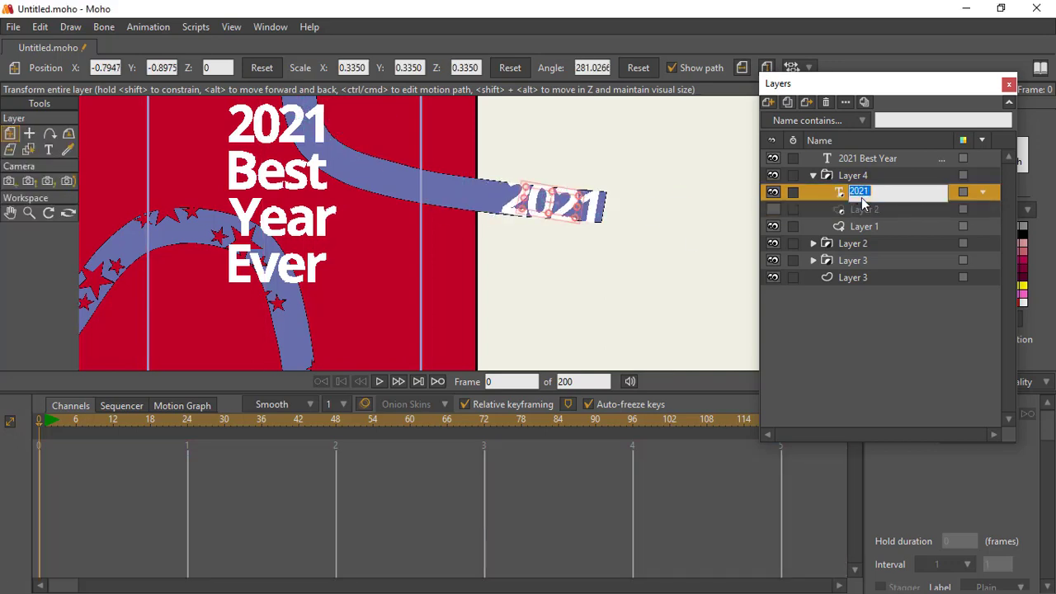
{"action": "left_click", "coordinate": [854, 201]}
{"action": "right_click", "coordinate": [879, 193]}
{"action": "left_click", "coordinate": [886, 217]}
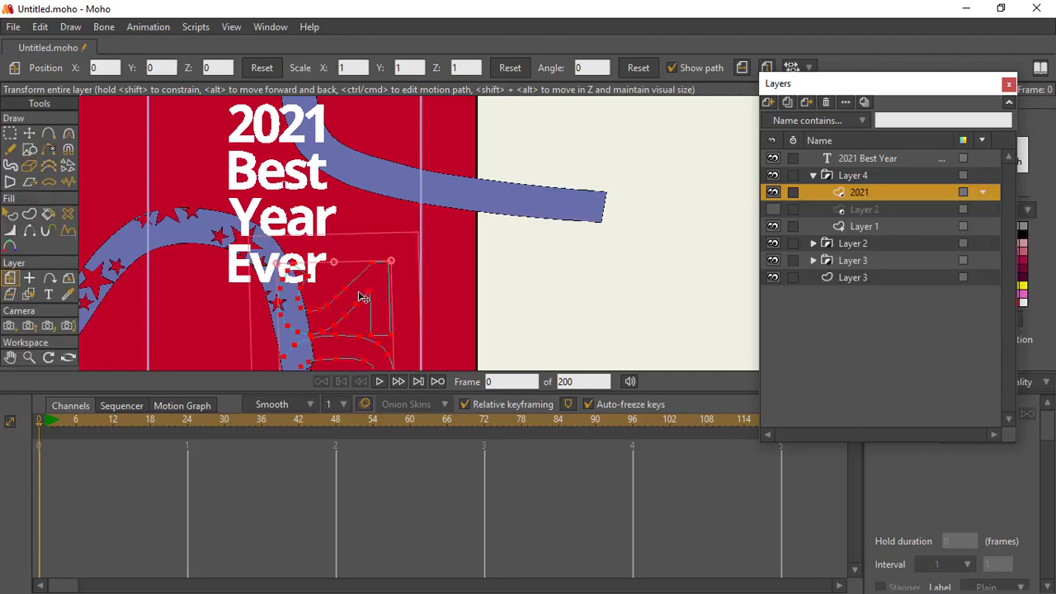
{"action": "left_click_drag", "start_coordinate": [485, 170], "coordinate": [495, 144]}
{"action": "left_click_drag", "start_coordinate": [653, 251], "coordinate": [561, 206]}
Step: Copy the "2021" shapes and paste three copies in a spaced row beyond the band's lower end
{"action": "key", "text": "t"}
{"action": "key", "text": "ctrl+c"}
{"action": "key", "text": "ctrl+v"}
{"action": "left_click_drag", "start_coordinate": [566, 212], "coordinate": [689, 219]}
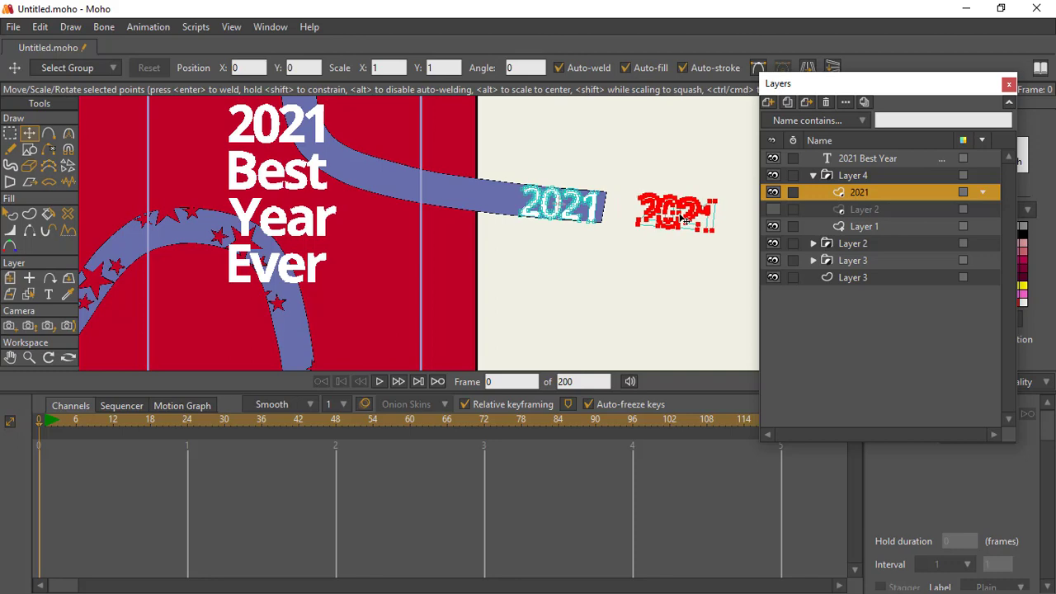
{"action": "left_click_drag", "start_coordinate": [736, 211], "coordinate": [710, 274]}
{"action": "key", "text": "ctrl+v"}
Step: Paste another "2021" copy and angle it onto the band just inside the red background's edge
{"action": "key", "text": "ctrl+v"}
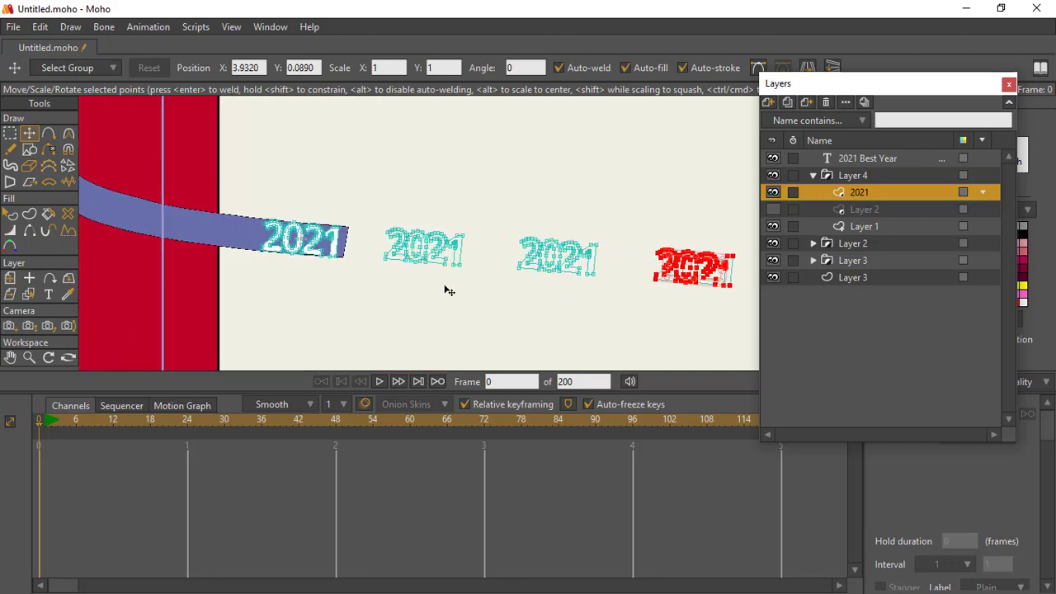
{"action": "left_click_drag", "start_coordinate": [317, 265], "coordinate": [397, 264]}
{"action": "key", "text": "ctrl+v"}
{"action": "left_click_drag", "start_coordinate": [635, 286], "coordinate": [581, 276]}
{"action": "key", "text": "Return"}
{"action": "left_click", "coordinate": [10, 133]}
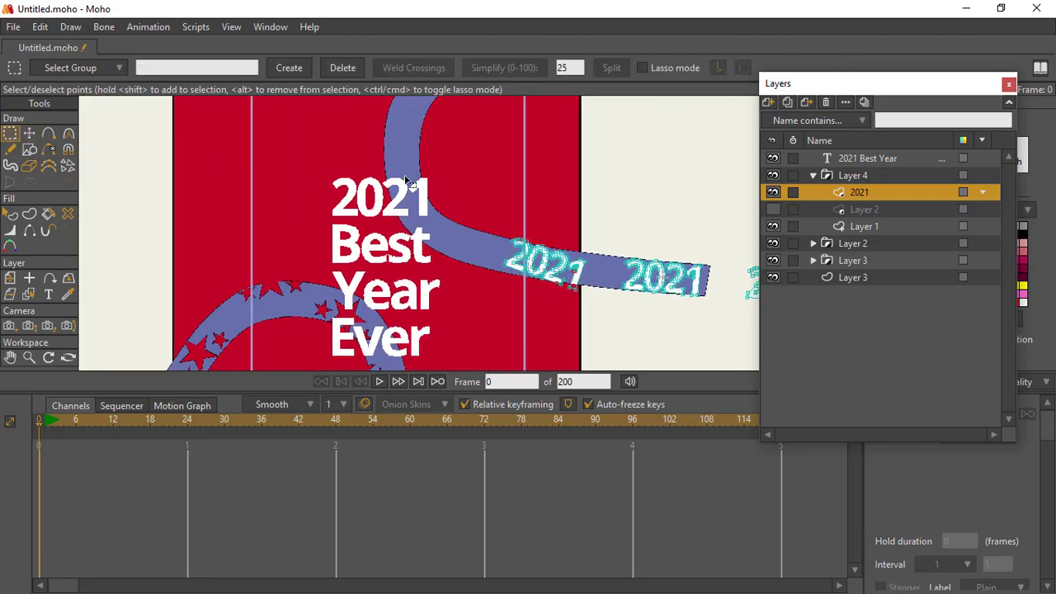
{"action": "left_click_drag", "start_coordinate": [587, 213], "coordinate": [490, 318]}
{"action": "left_click", "coordinate": [29, 133]}
{"action": "left_click_drag", "start_coordinate": [576, 264], "coordinate": [560, 186]}
Step: Paste further "2021" copies and rotate them to follow the band's curve up to its upper end
{"action": "key", "text": "Return"}
{"action": "key", "text": "ctrl+v"}
{"action": "key", "text": "Return"}
{"action": "key", "text": "ctrl+v"}
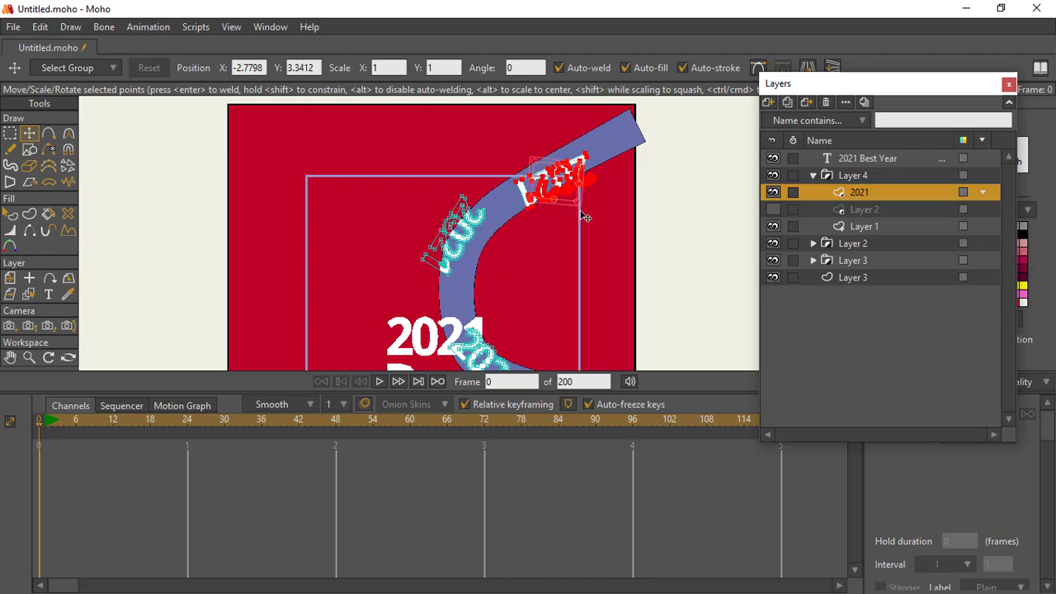
{"action": "left_click_drag", "start_coordinate": [551, 265], "coordinate": [542, 212]}
Step: Move the "2021" copy near the background's edge slightly lower on the band, and hide the 2021 Best Year text layer
{"action": "left_click", "coordinate": [53, 354]}
{"action": "left_click", "coordinate": [66, 65]}
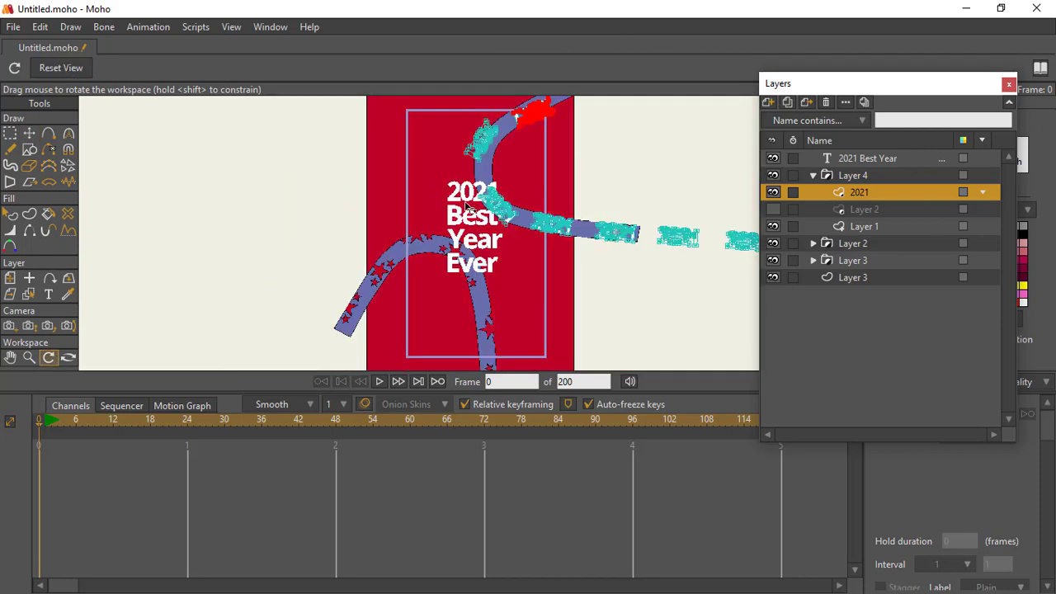
{"action": "left_click_drag", "start_coordinate": [183, 287], "coordinate": [59, 337]}
{"action": "left_click", "coordinate": [31, 357]}
{"action": "left_click_drag", "start_coordinate": [419, 216], "coordinate": [486, 130]}
{"action": "left_click", "coordinate": [34, 134]}
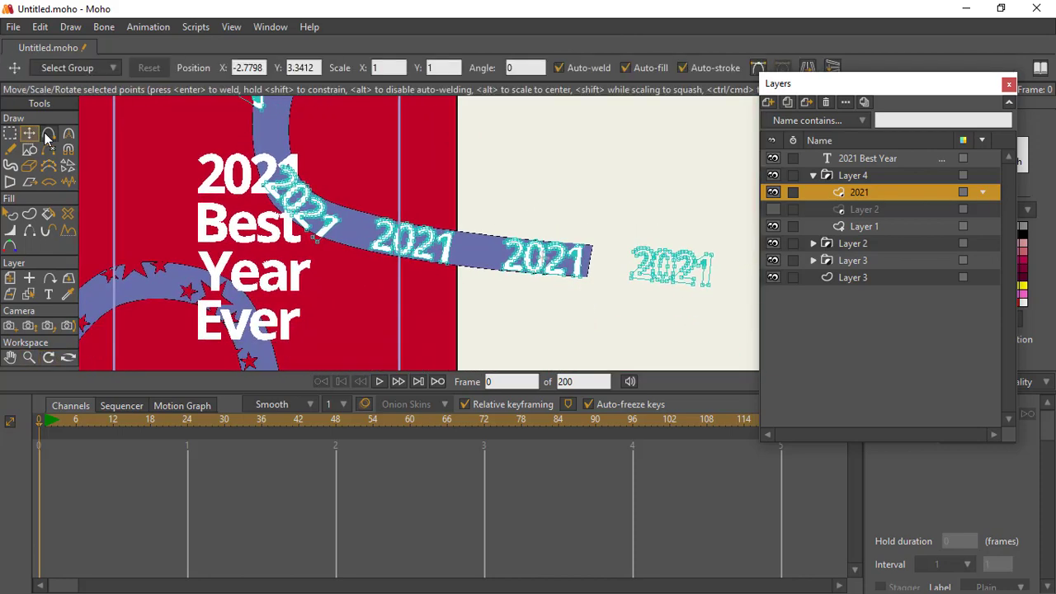
{"action": "key", "text": "g"}
{"action": "left_click_drag", "start_coordinate": [358, 204], "coordinate": [458, 269]}
{"action": "left_click", "coordinate": [30, 134]}
{"action": "mouse_move", "coordinate": [413, 244]}
{"action": "left_mouse_down"}
{"action": "mouse_move", "coordinate": [411, 267]}
{"action": "mouse_move", "coordinate": [408, 256]}
{"action": "left_mouse_up"}
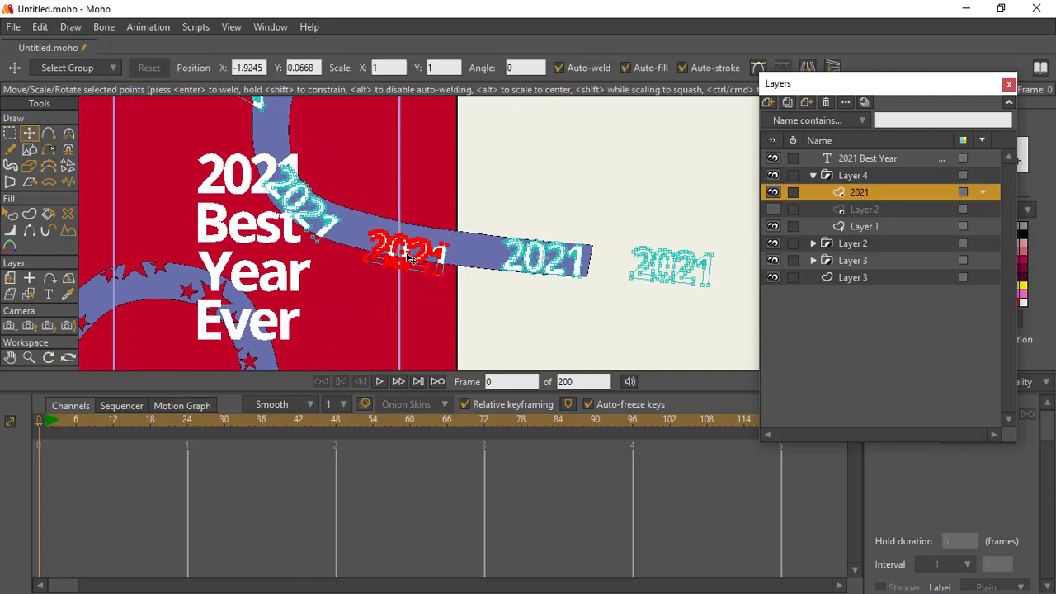
{"action": "left_click", "coordinate": [773, 159]}
Step: Try pasting the inner Layer 2's keyframes into the 2021 layer at frame 1, and undo the paste
{"action": "left_click", "coordinate": [849, 211]}
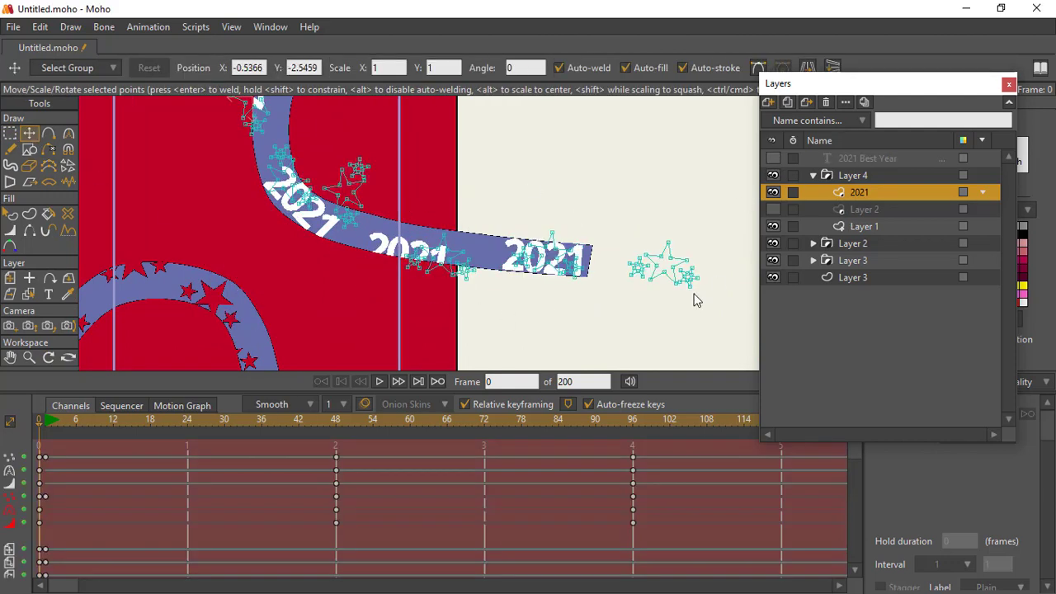
{"action": "left_click_drag", "start_coordinate": [45, 446], "coordinate": [701, 537]}
{"action": "left_click_drag", "start_coordinate": [66, 584], "coordinate": [160, 583]}
{"action": "left_click_drag", "start_coordinate": [207, 451], "coordinate": [569, 546]}
{"action": "left_click", "coordinate": [836, 195]}
{"action": "left_click_drag", "start_coordinate": [157, 583], "coordinate": [41, 546]}
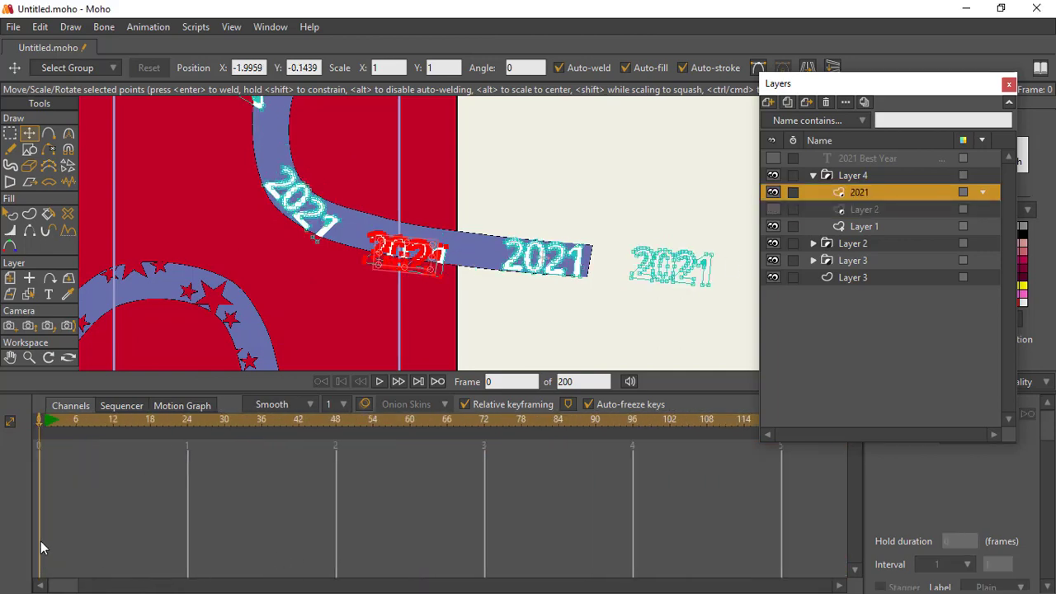
{"action": "left_click", "coordinate": [46, 421]}
{"action": "key", "text": "ctrl+v"}
{"action": "key", "text": "ctrl+z"}
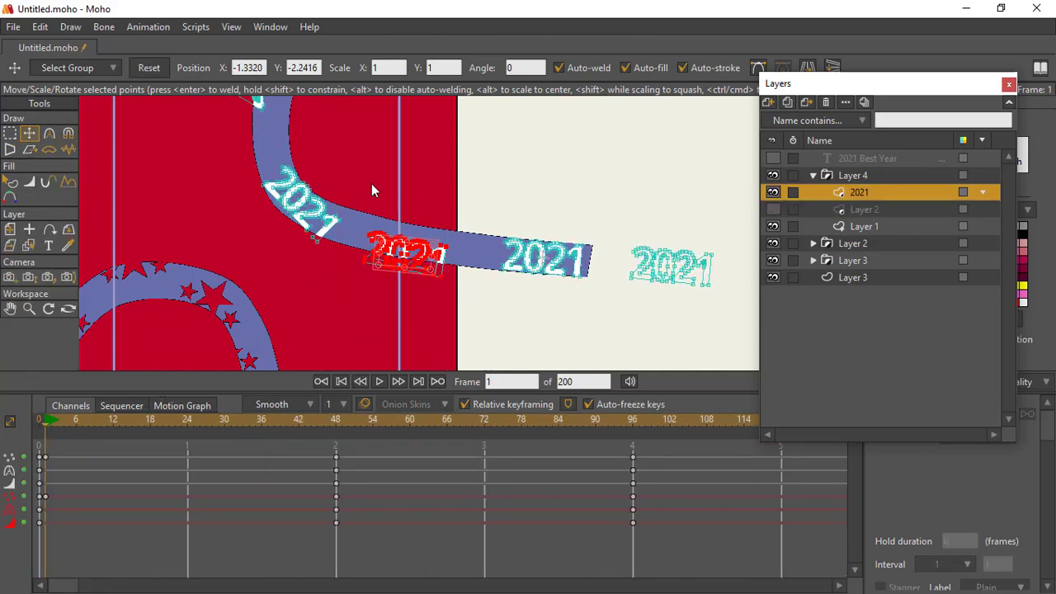
Step: Add a keyframe for the 2021 layer at frame 1
{"action": "left_click_drag", "start_coordinate": [252, 190], "coordinate": [294, 262]}
{"action": "left_click", "coordinate": [137, 28]}
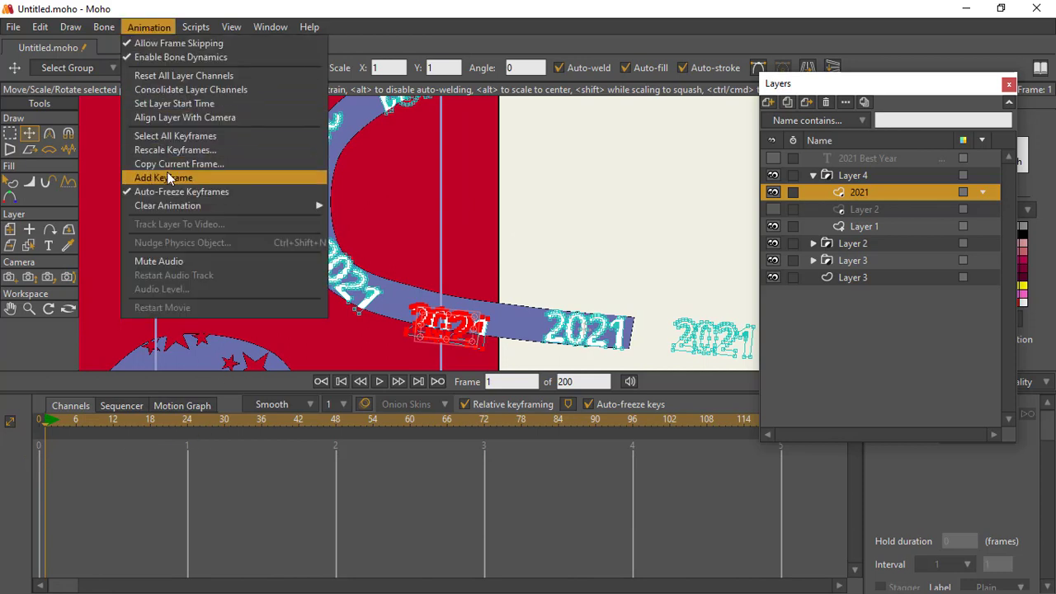
{"action": "left_click", "coordinate": [167, 177]}
Step: At frame 48, move the two uppermost "2021" copies further up along the band
{"action": "left_click", "coordinate": [335, 421]}
{"action": "left_click_drag", "start_coordinate": [330, 236], "coordinate": [303, 353]}
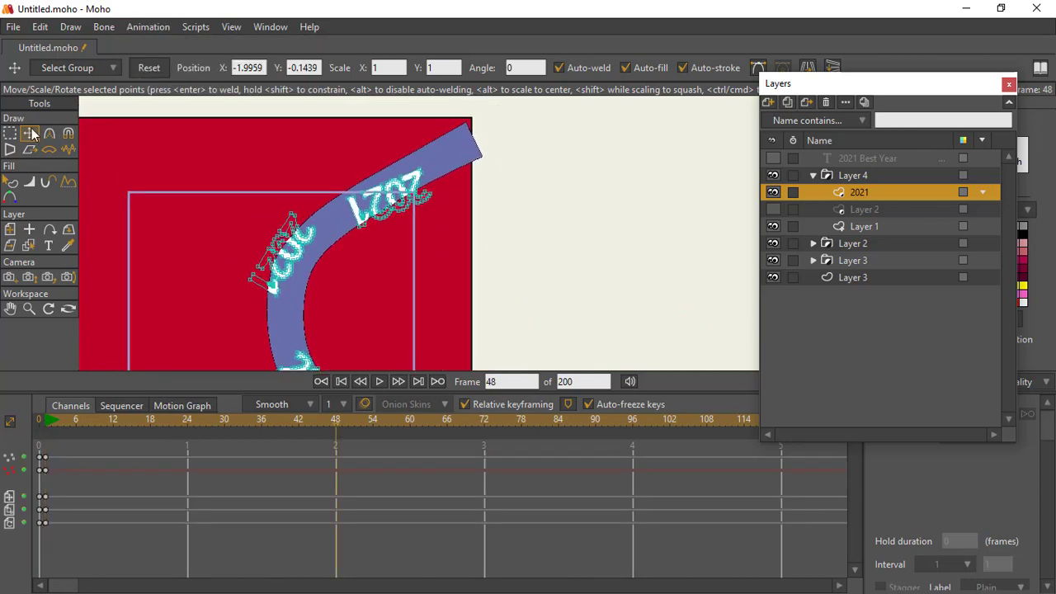
{"action": "left_click", "coordinate": [11, 132]}
{"action": "left_click_drag", "start_coordinate": [326, 149], "coordinate": [460, 274]}
{"action": "left_click", "coordinate": [30, 132]}
{"action": "left_click_drag", "start_coordinate": [388, 204], "coordinate": [436, 181]}
{"action": "left_click_drag", "start_coordinate": [213, 201], "coordinate": [325, 294]}
{"action": "left_click_drag", "start_coordinate": [262, 270], "coordinate": [380, 69]}
Step: At frame 48, move the third "2021" copy up into the band's bend and rotate it to run vertically
{"action": "left_click", "coordinate": [10, 134]}
{"action": "left_click_drag", "start_coordinate": [257, 155], "coordinate": [355, 287]}
{"action": "left_click_drag", "start_coordinate": [354, 287], "coordinate": [368, 350]}
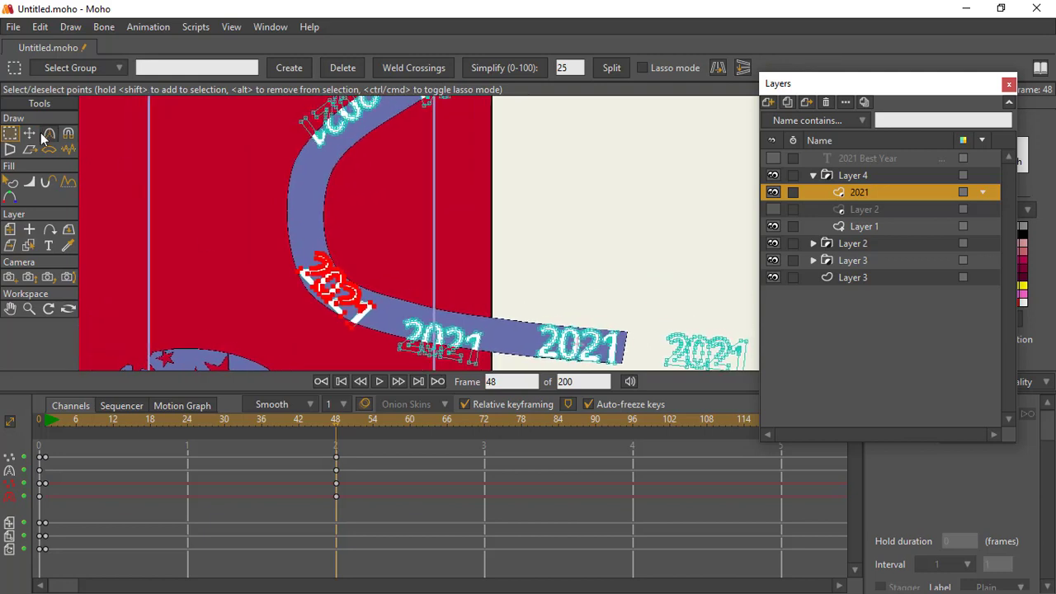
{"action": "left_click", "coordinate": [29, 133]}
{"action": "left_click_drag", "start_coordinate": [344, 295], "coordinate": [336, 261]}
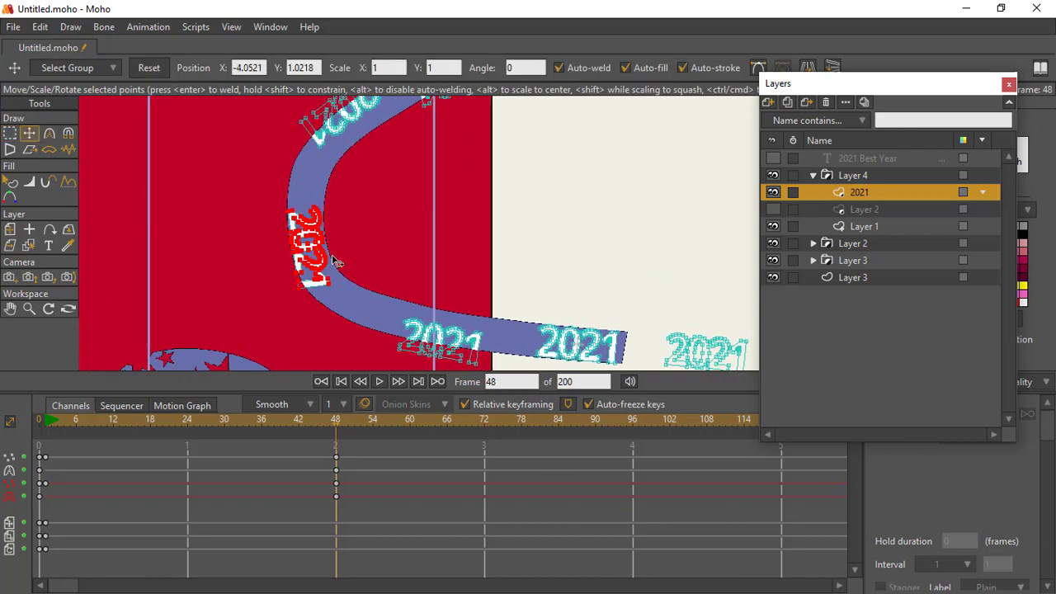
Step: At frame 48, shift the next two "2021" copies along the band's lower stretch toward the bend
{"action": "left_click_drag", "start_coordinate": [385, 319], "coordinate": [430, 281]}
{"action": "left_click", "coordinate": [10, 133]}
{"action": "left_click", "coordinate": [30, 133]}
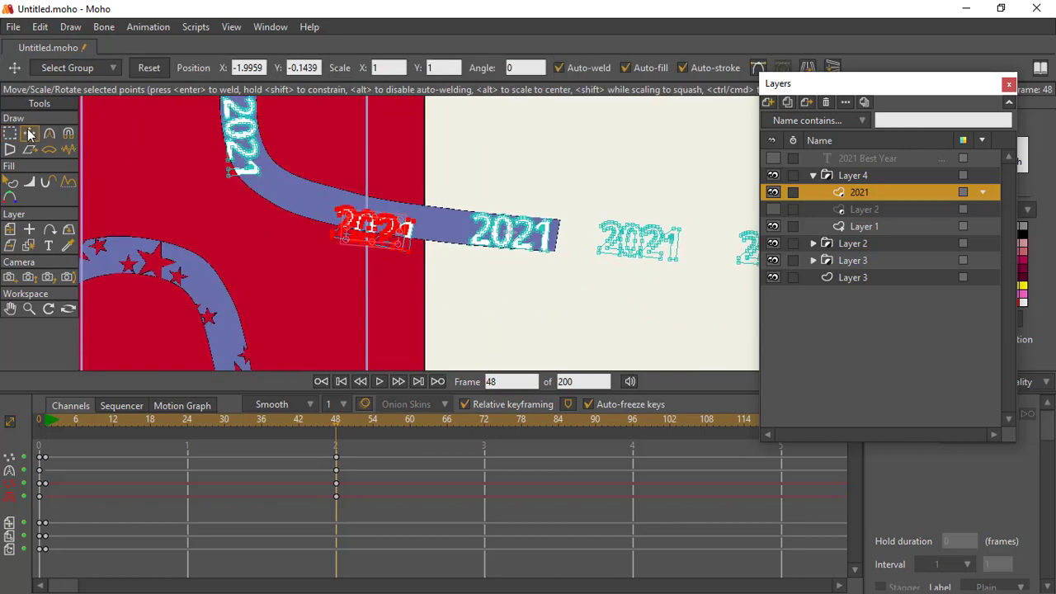
{"action": "left_click_drag", "start_coordinate": [378, 240], "coordinate": [253, 266]}
{"action": "left_click", "coordinate": [10, 134]}
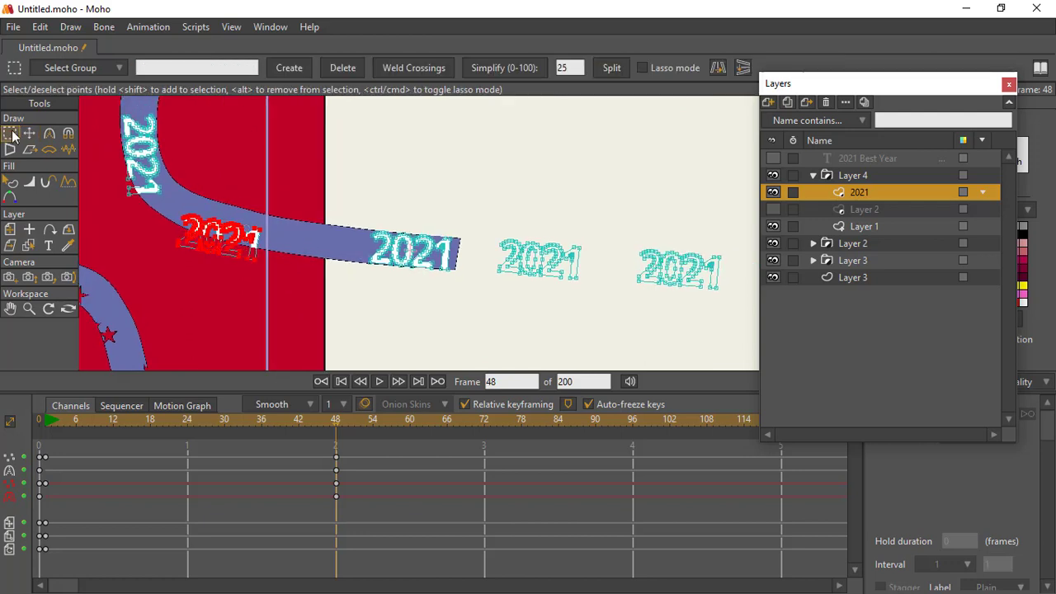
{"action": "left_click_drag", "start_coordinate": [341, 205], "coordinate": [467, 285]}
{"action": "left_click", "coordinate": [30, 134]}
{"action": "left_click_drag", "start_coordinate": [414, 252], "coordinate": [342, 244]}
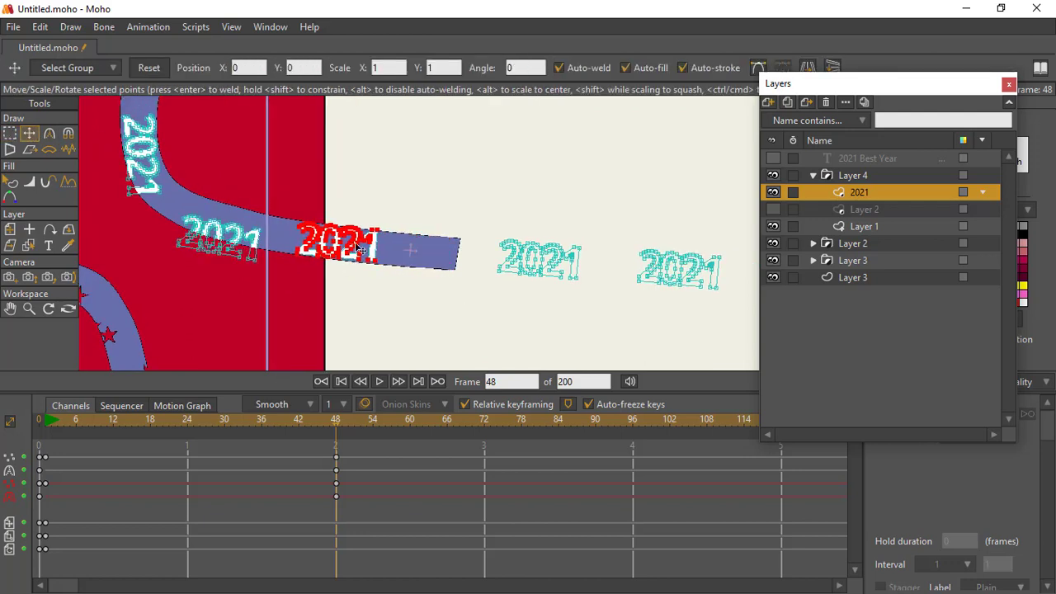
{"action": "left_click_drag", "start_coordinate": [389, 275], "coordinate": [248, 259]}
Step: At frame 48, shift the three "2021" copies outside the band toward its lower end, keeping them spaced apart
{"action": "left_click", "coordinate": [10, 134]}
{"action": "left_click_drag", "start_coordinate": [336, 202], "coordinate": [459, 283]}
{"action": "left_click", "coordinate": [30, 134]}
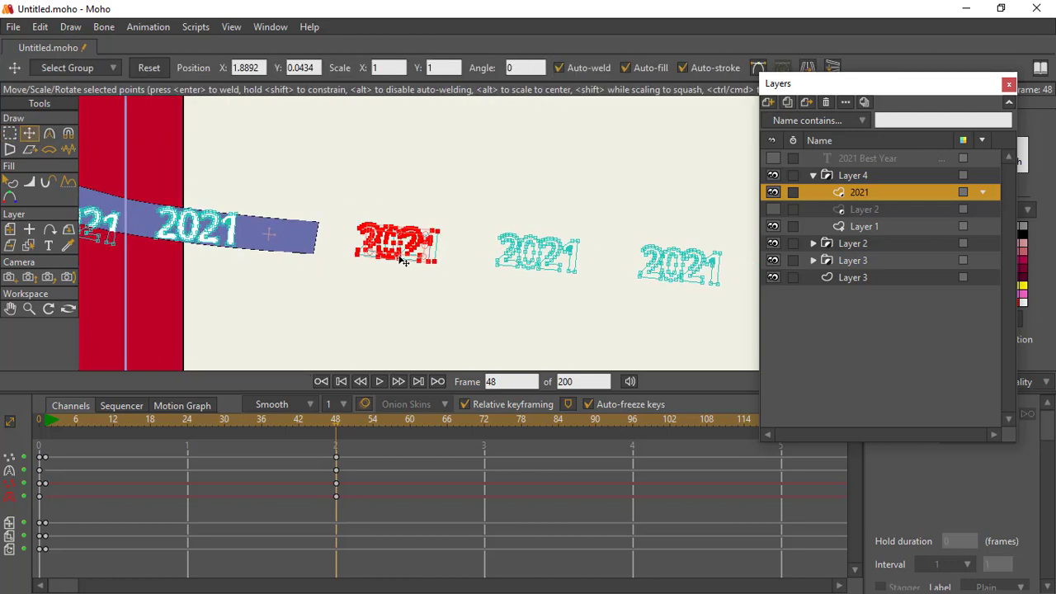
{"action": "left_click_drag", "start_coordinate": [400, 251], "coordinate": [304, 261]}
{"action": "left_click", "coordinate": [10, 134]}
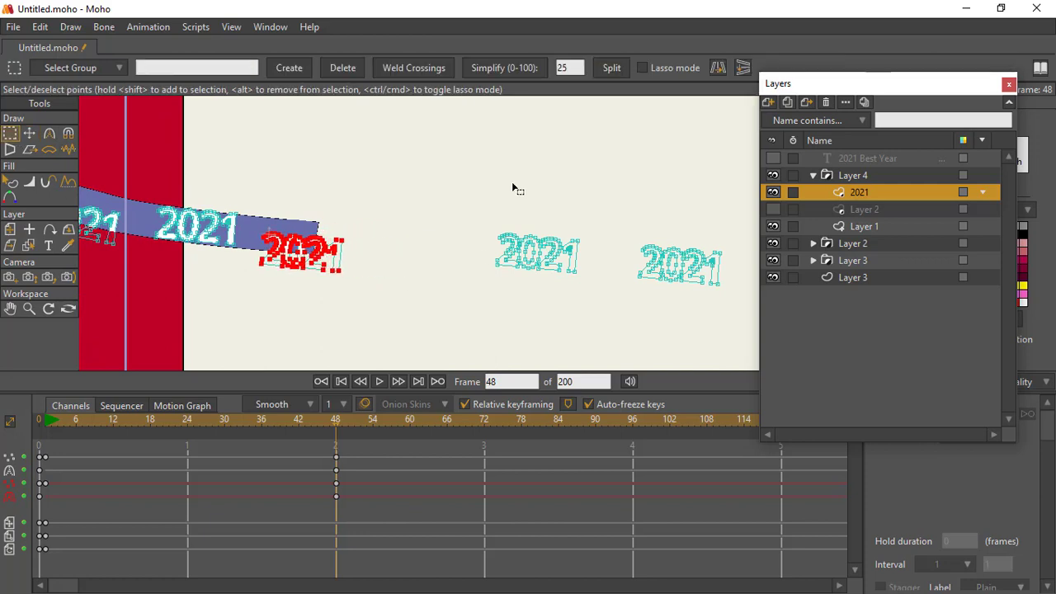
{"action": "left_click_drag", "start_coordinate": [488, 206], "coordinate": [587, 282]}
{"action": "left_click", "coordinate": [30, 133]}
{"action": "left_click_drag", "start_coordinate": [534, 252], "coordinate": [431, 247]}
{"action": "left_click", "coordinate": [10, 134]}
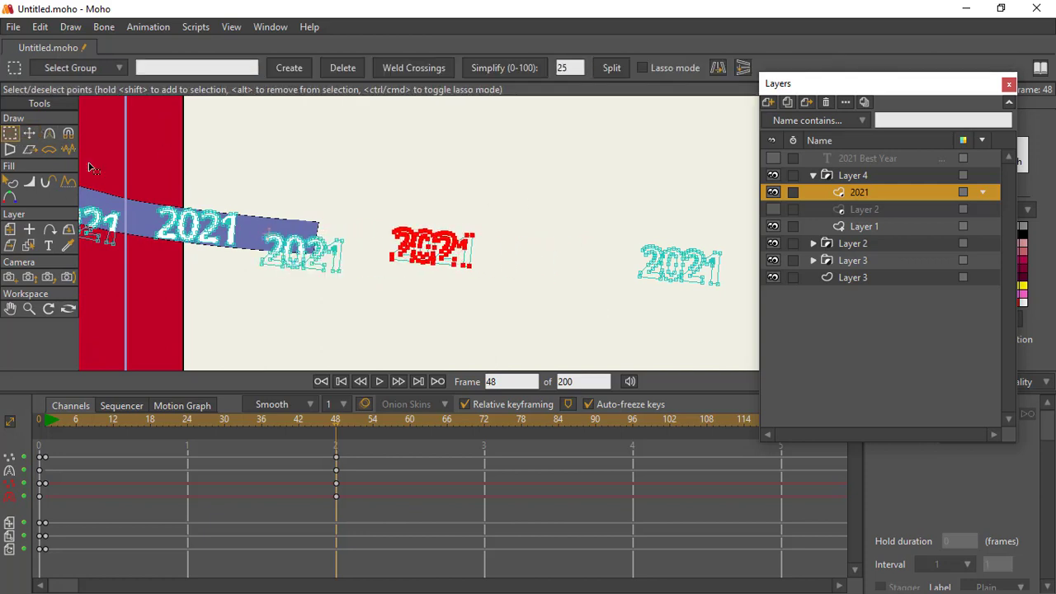
{"action": "left_click_drag", "start_coordinate": [619, 219], "coordinate": [738, 297]}
{"action": "left_click", "coordinate": [29, 134]}
{"action": "left_click_drag", "start_coordinate": [680, 264], "coordinate": [578, 262]}
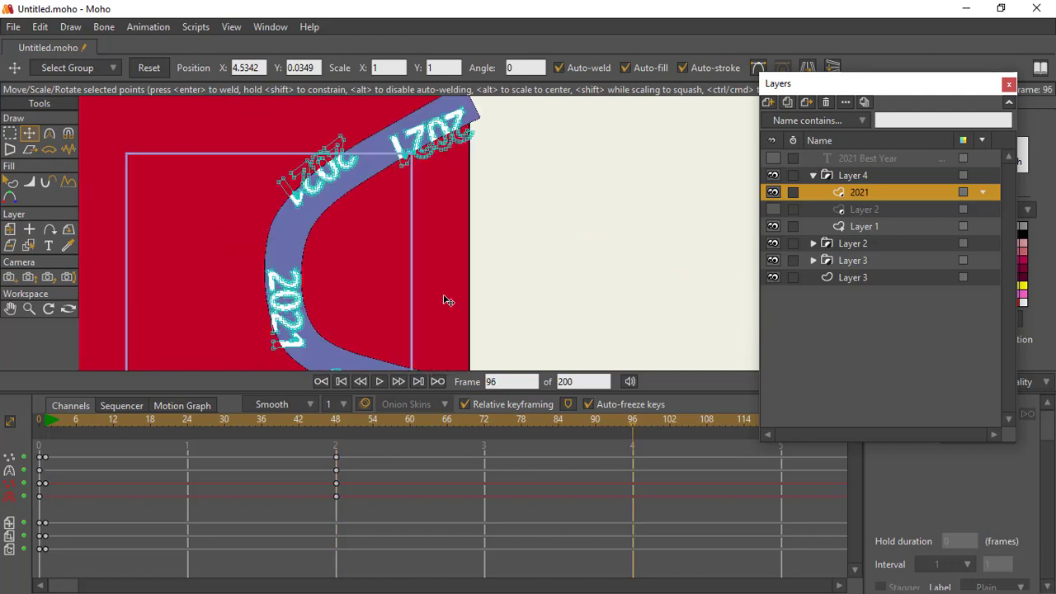
Step: At frame 96, move the uppermost "2021" copy out past the band's upper end
{"action": "scroll", "coordinate": [447, 300], "scroll_direction": "down", "scroll_amount": 3}
{"action": "key", "text": "g"}
{"action": "left_click_drag", "start_coordinate": [368, 302], "coordinate": [506, 193]}
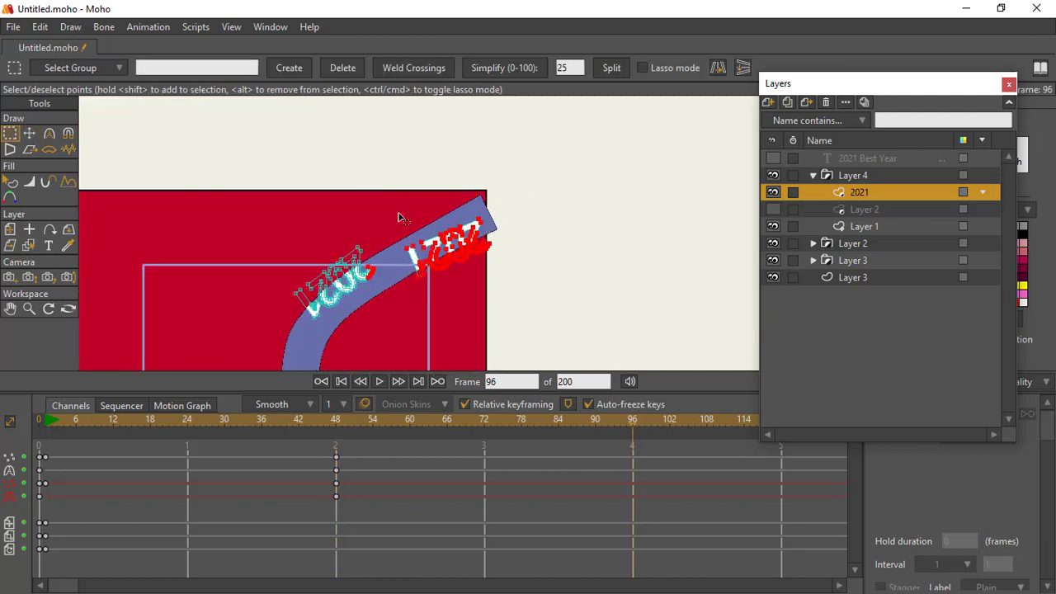
{"action": "key", "text": "t"}
{"action": "left_click_drag", "start_coordinate": [449, 241], "coordinate": [528, 208]}
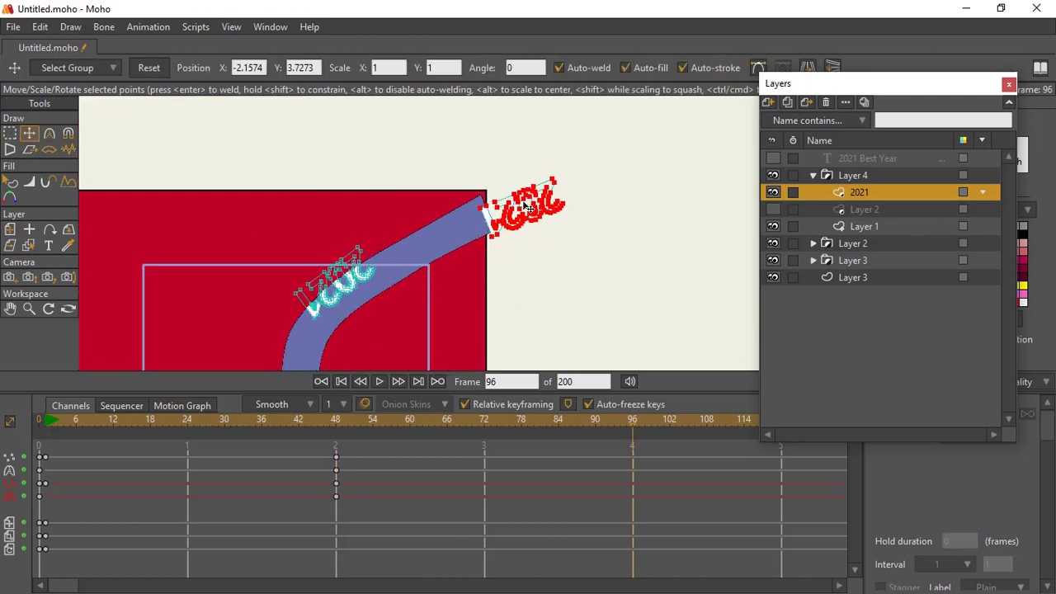
Step: At frame 96, move the second "2021" copy up along the band toward its upper end
{"action": "left_click", "coordinate": [10, 133]}
{"action": "left_click_drag", "start_coordinate": [238, 248], "coordinate": [390, 331]}
{"action": "left_click_drag", "start_coordinate": [222, 189], "coordinate": [415, 331]}
{"action": "left_click", "coordinate": [32, 135]}
{"action": "left_click_drag", "start_coordinate": [337, 285], "coordinate": [381, 256]}
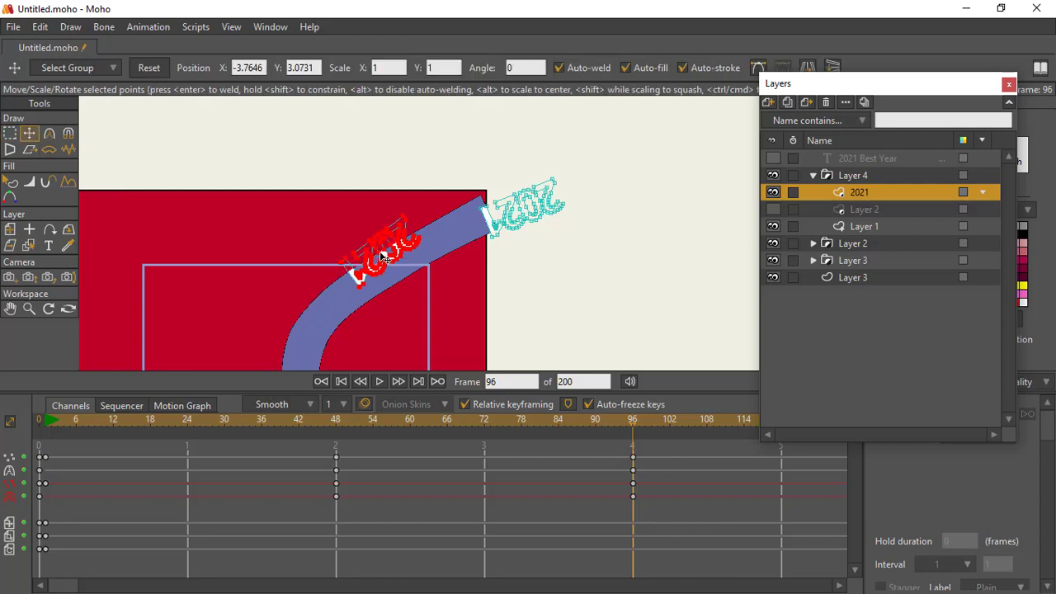
Step: At frame 96, move the vertical "2021" copy further up the band's bend
{"action": "left_click_drag", "start_coordinate": [334, 363], "coordinate": [355, 124]}
{"action": "left_click_drag", "start_coordinate": [353, 283], "coordinate": [363, 362]}
{"action": "left_click", "coordinate": [10, 134]}
{"action": "left_click_drag", "start_coordinate": [280, 181], "coordinate": [394, 334]}
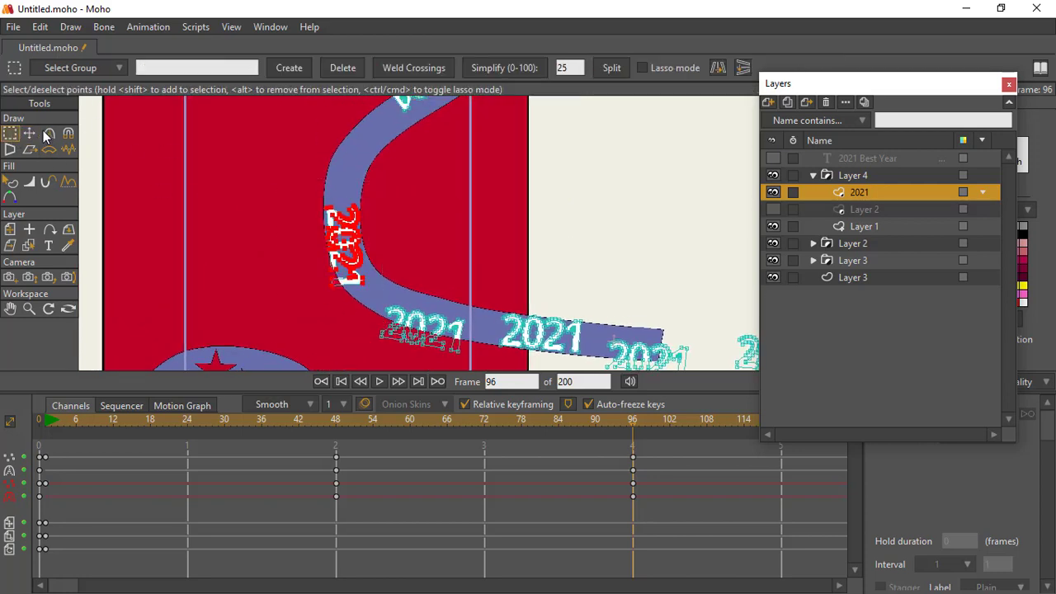
{"action": "left_click", "coordinate": [31, 133]}
{"action": "left_click_drag", "start_coordinate": [348, 253], "coordinate": [350, 176]}
Step: At frame 96, move the fourth "2021" copy to the bottom of the bend and rotate it to follow the curve
{"action": "left_click_drag", "start_coordinate": [326, 224], "coordinate": [245, 113]}
{"action": "left_click", "coordinate": [9, 133]}
{"action": "left_click_drag", "start_coordinate": [276, 174], "coordinate": [304, 206]}
{"action": "left_click", "coordinate": [30, 134]}
{"action": "left_click_drag", "start_coordinate": [460, 306], "coordinate": [357, 357]}
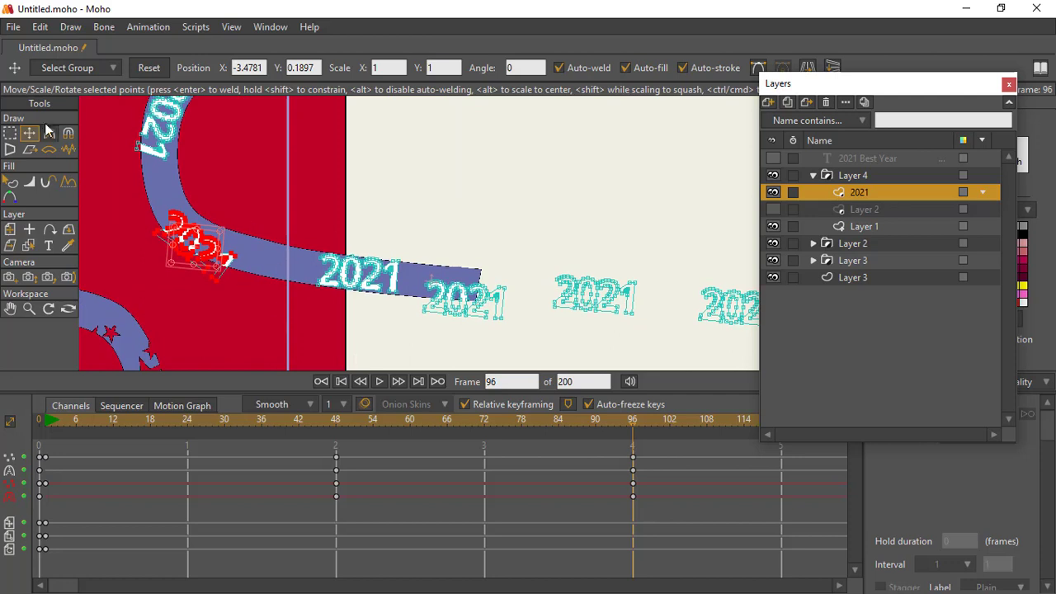
Step: At frame 96, shift the fifth "2021" copy along the band's lower stretch toward the bend
{"action": "left_click", "coordinate": [9, 133]}
{"action": "left_click_drag", "start_coordinate": [298, 228], "coordinate": [384, 329]}
{"action": "left_click", "coordinate": [31, 134]}
{"action": "left_click_drag", "start_coordinate": [271, 246], "coordinate": [212, 239]}
Step: At frame 96, shift the sixth "2021" copy along the band's lower stretch, closer to the fifth copy
{"action": "left_click", "coordinate": [10, 133]}
{"action": "left_click_drag", "start_coordinate": [413, 264], "coordinate": [513, 328]}
{"action": "left_click", "coordinate": [30, 134]}
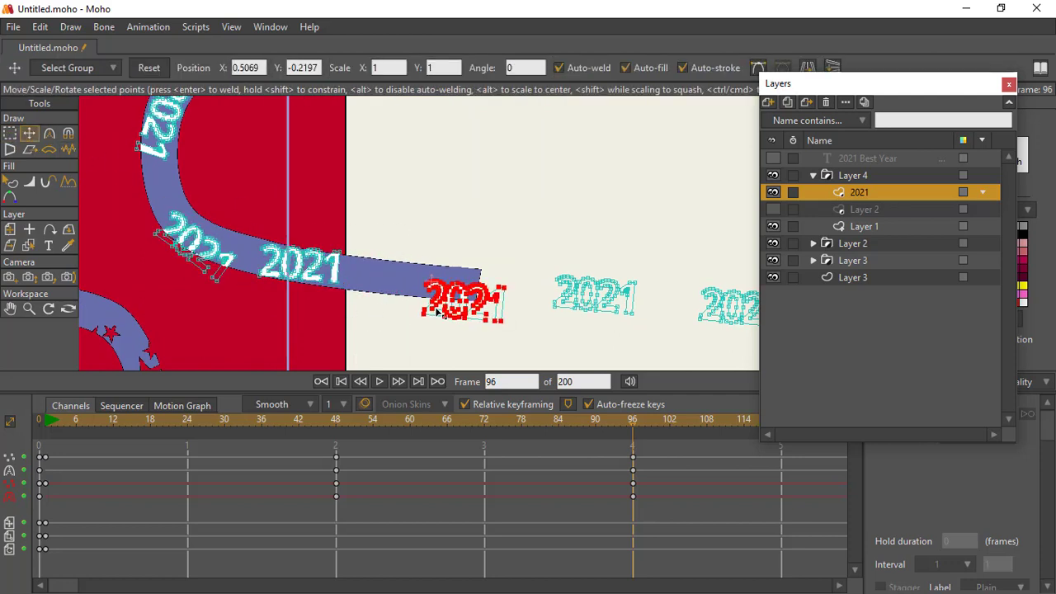
{"action": "left_click_drag", "start_coordinate": [453, 304], "coordinate": [394, 293]}
{"action": "left_click_drag", "start_coordinate": [497, 299], "coordinate": [288, 275]}
Step: At frame 96, shift the seventh and eighth "2021" copies closer to the band's lower end, spaced behind the sixth
{"action": "left_click", "coordinate": [10, 134]}
{"action": "left_click_drag", "start_coordinate": [302, 221], "coordinate": [453, 335]}
{"action": "left_click", "coordinate": [30, 134]}
{"action": "left_click_drag", "start_coordinate": [385, 269], "coordinate": [320, 272]}
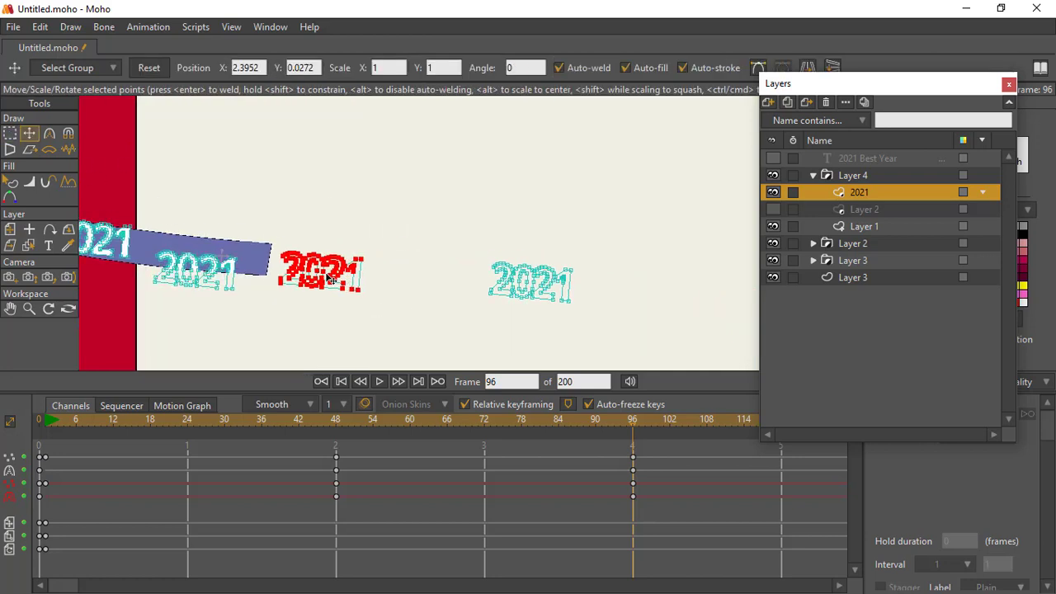
{"action": "left_click", "coordinate": [10, 134]}
{"action": "left_click_drag", "start_coordinate": [455, 231], "coordinate": [606, 334]}
{"action": "left_click", "coordinate": [30, 134]}
{"action": "left_click_drag", "start_coordinate": [529, 281], "coordinate": [433, 280]}
{"action": "left_click_drag", "start_coordinate": [278, 241], "coordinate": [479, 300]}
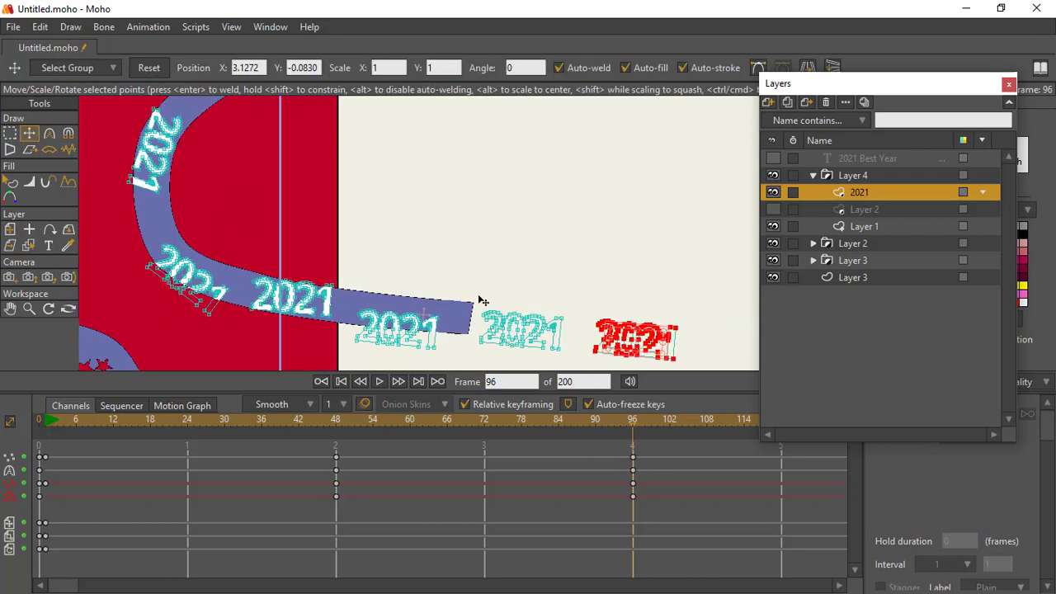
Step: At frame 144, move the first "2021" copy farther out past the band's upper end
{"action": "left_click", "coordinate": [29, 308]}
{"action": "left_click_drag", "start_coordinate": [396, 240], "coordinate": [314, 246]}
{"action": "left_click_drag", "start_coordinate": [462, 264], "coordinate": [408, 269]}
{"action": "left_click_drag", "start_coordinate": [706, 463], "coordinate": [473, 513]}
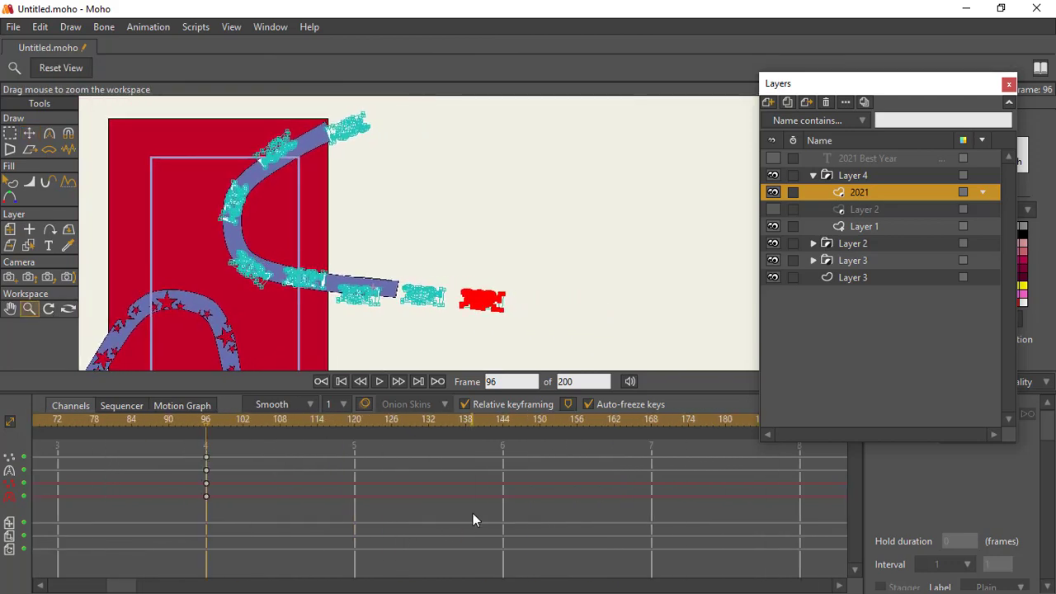
{"action": "left_click", "coordinate": [504, 419]}
{"action": "left_click_drag", "start_coordinate": [363, 229], "coordinate": [465, 287]}
{"action": "left_click", "coordinate": [10, 133]}
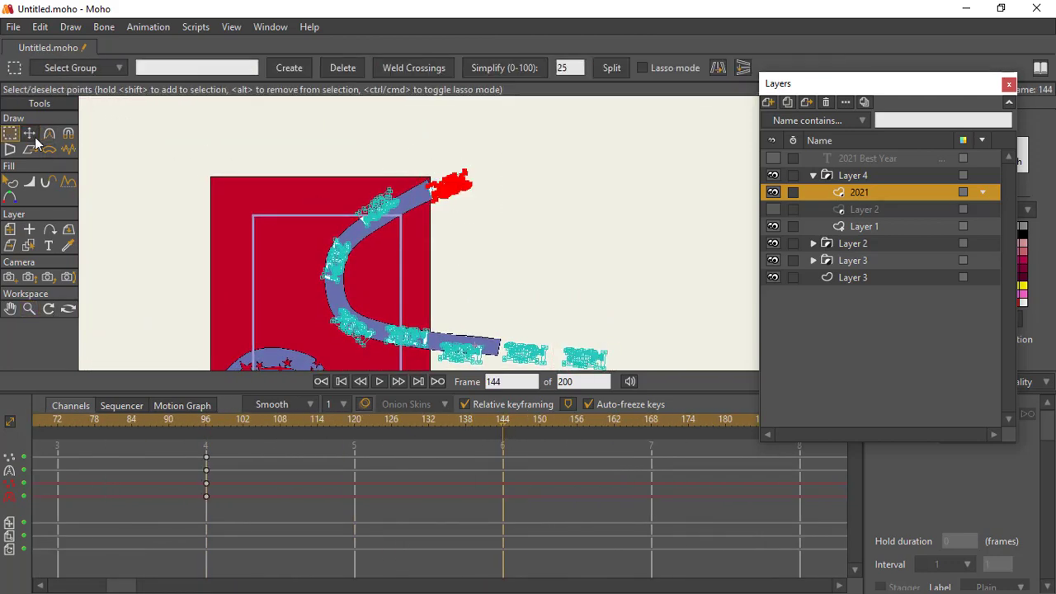
{"action": "left_click", "coordinate": [30, 134]}
{"action": "left_click_drag", "start_coordinate": [458, 191], "coordinate": [503, 162]}
Step: At frame 144, move the second "2021" copy to the band's upper end and the third up past the bend, rotated to follow it
{"action": "left_click", "coordinate": [10, 134]}
{"action": "left_click_drag", "start_coordinate": [341, 157], "coordinate": [346, 165]}
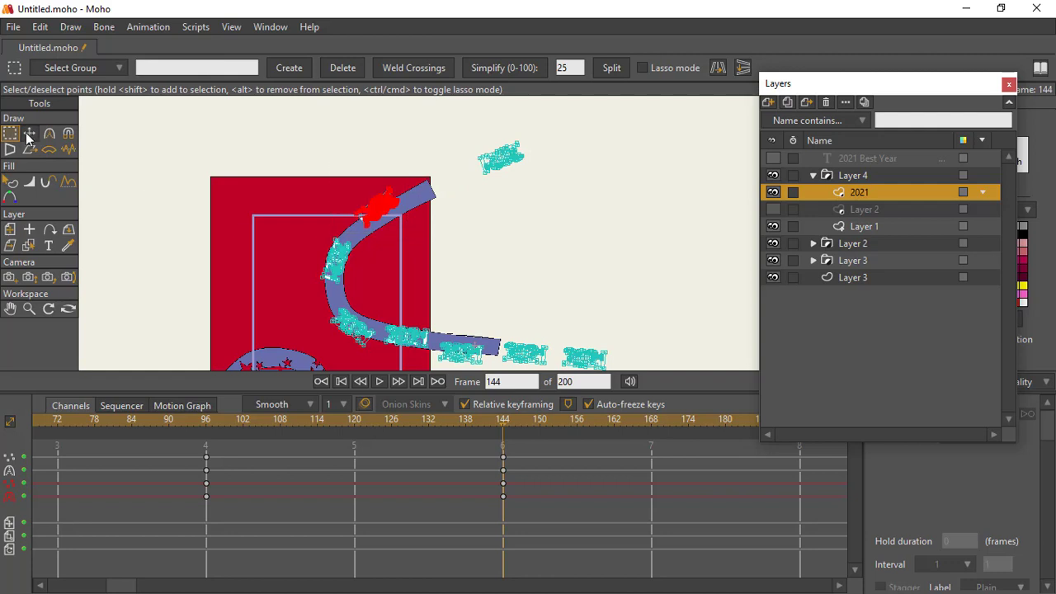
{"action": "left_click", "coordinate": [30, 134]}
{"action": "left_click", "coordinate": [10, 133]}
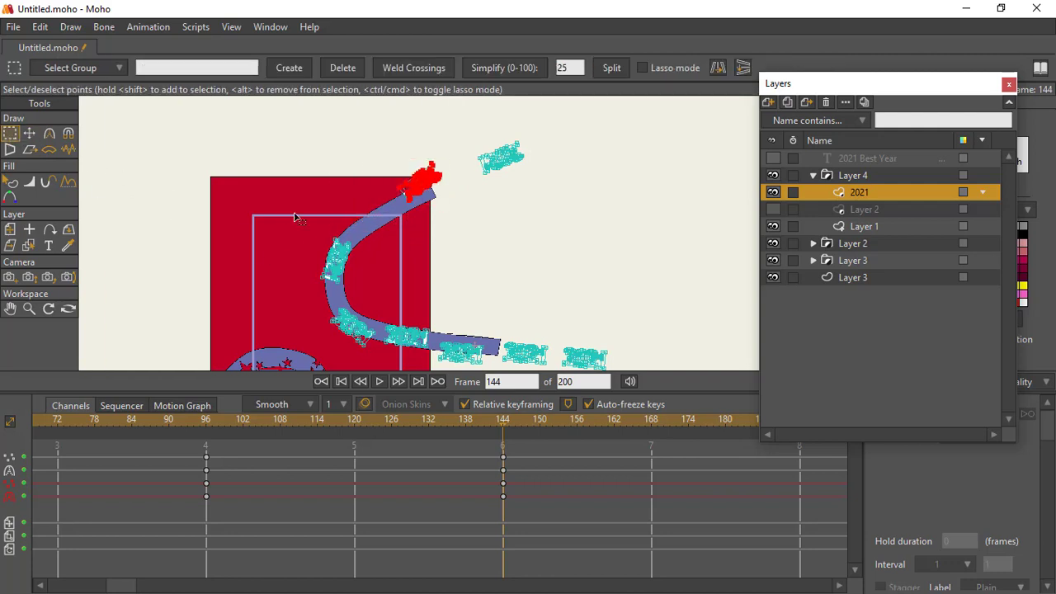
{"action": "left_click_drag", "start_coordinate": [296, 216], "coordinate": [362, 228]}
{"action": "left_click", "coordinate": [29, 134]}
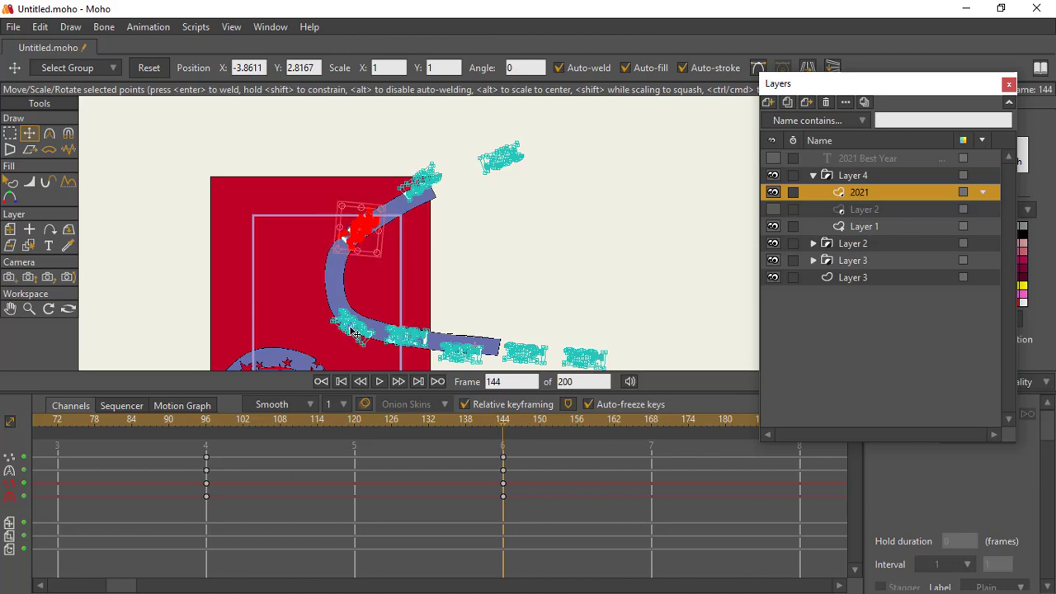
Step: At frame 144, move the fourth "2021" copy up the bend and rotate it to run vertically along the band
{"action": "left_click_drag", "start_coordinate": [329, 337], "coordinate": [326, 237]}
{"action": "left_click", "coordinate": [30, 308]}
{"action": "left_click_drag", "start_coordinate": [383, 215], "coordinate": [438, 282]}
{"action": "left_click", "coordinate": [10, 133]}
{"action": "left_click_drag", "start_coordinate": [293, 260], "coordinate": [397, 345]}
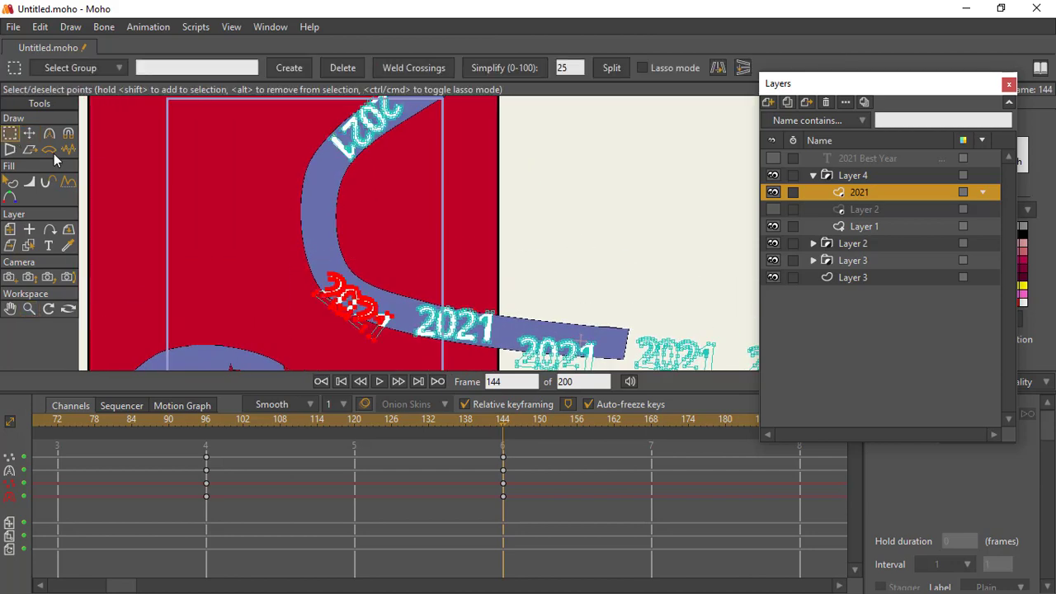
{"action": "left_click", "coordinate": [30, 133]}
{"action": "left_click_drag", "start_coordinate": [358, 313], "coordinate": [334, 244]}
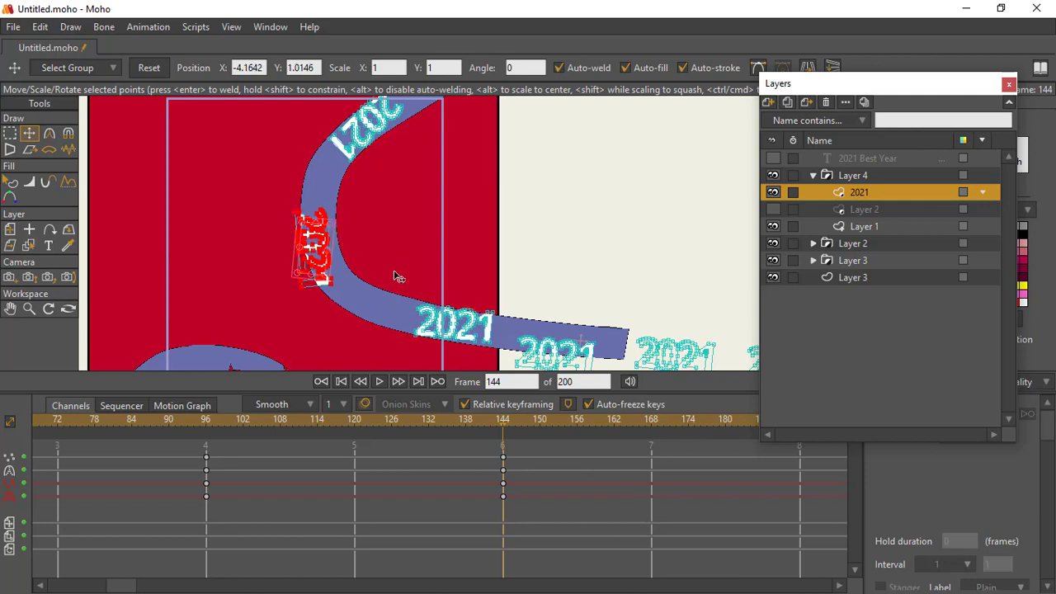
Step: At frame 144, move the fifth "2021" copy toward the lower bend and tilt it to follow the band
{"action": "left_click_drag", "start_coordinate": [395, 276], "coordinate": [350, 250]}
{"action": "left_click", "coordinate": [10, 133]}
{"action": "key", "text": "t"}
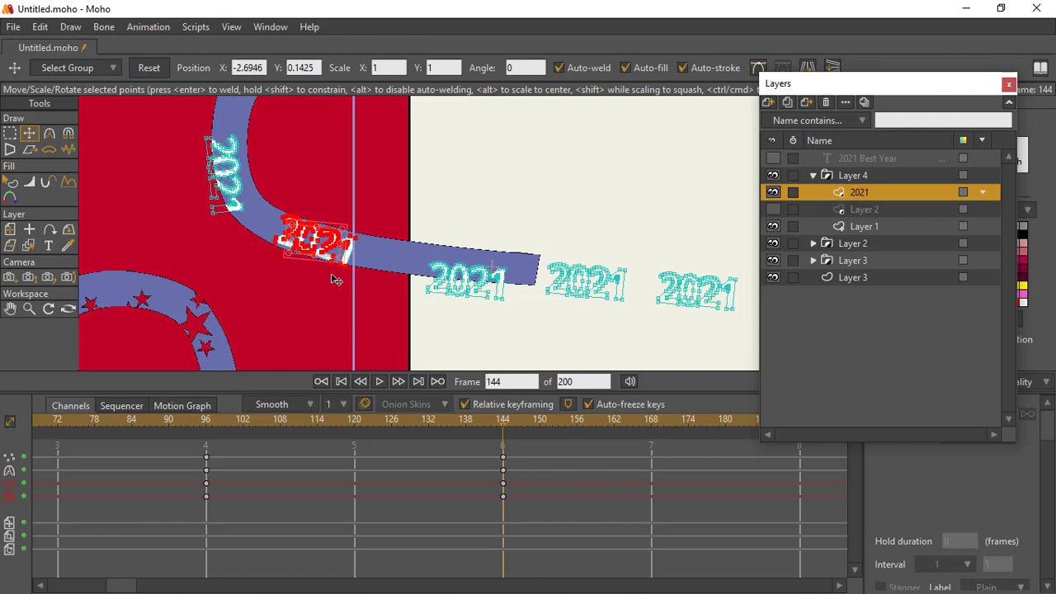
Step: At frame 144, shift the sixth "2021" copy along the band's lower stretch, closer to the fifth copy
{"action": "left_click", "coordinate": [16, 134]}
{"action": "left_click_drag", "start_coordinate": [408, 226], "coordinate": [515, 329]}
{"action": "key", "text": "t"}
{"action": "left_click_drag", "start_coordinate": [476, 289], "coordinate": [387, 289]}
Step: At frame 144, shift the seventh "2021" copy onto the band's lower end and bring the eighth closer behind it
{"action": "left_click", "coordinate": [29, 309]}
{"action": "left_click", "coordinate": [12, 136]}
{"action": "left_click_drag", "start_coordinate": [528, 236], "coordinate": [618, 328]}
{"action": "left_click", "coordinate": [30, 136]}
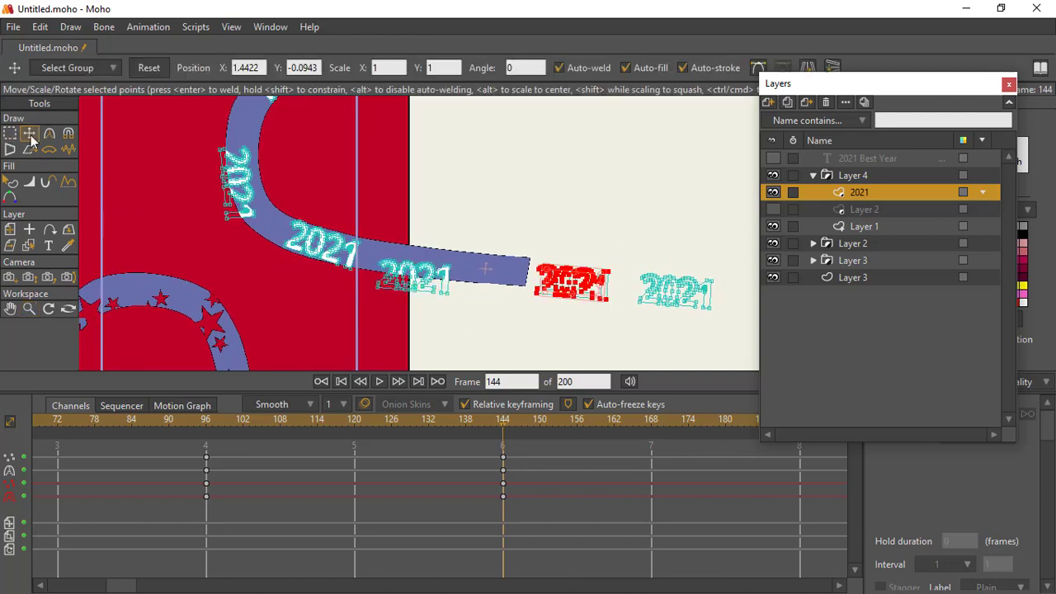
{"action": "left_click_drag", "start_coordinate": [575, 290], "coordinate": [517, 288]}
{"action": "left_click", "coordinate": [12, 136]}
{"action": "left_click_drag", "start_coordinate": [608, 236], "coordinate": [712, 338]}
{"action": "key", "text": "t"}
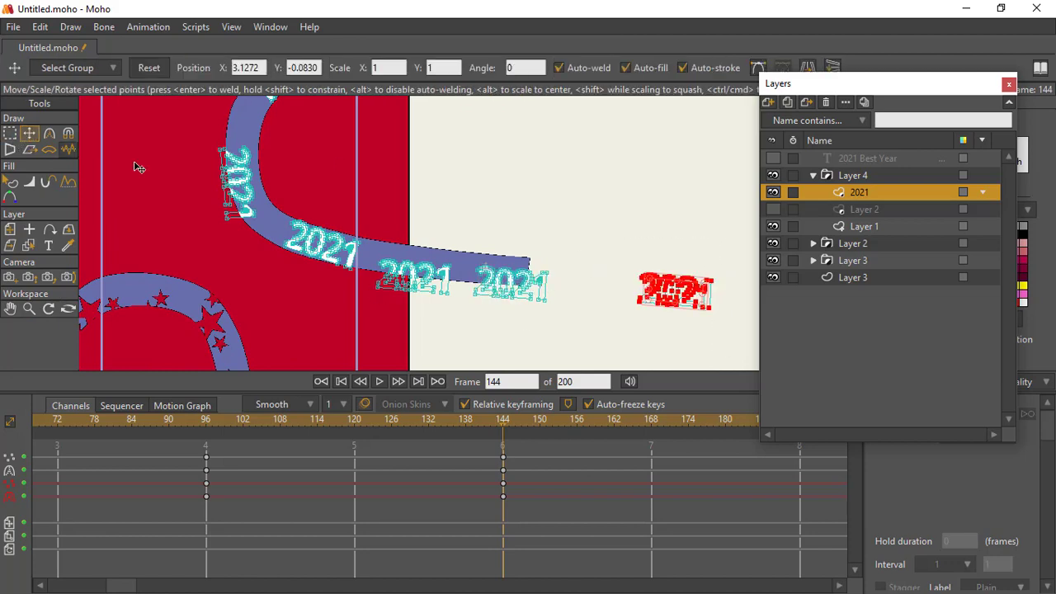
{"action": "left_click_drag", "start_coordinate": [677, 290], "coordinate": [612, 290]}
Step: At frame 192, move the first "2021" copy still farther away from the band's upper end
{"action": "scroll", "coordinate": [697, 428], "scroll_direction": "down", "scroll_amount": 5}
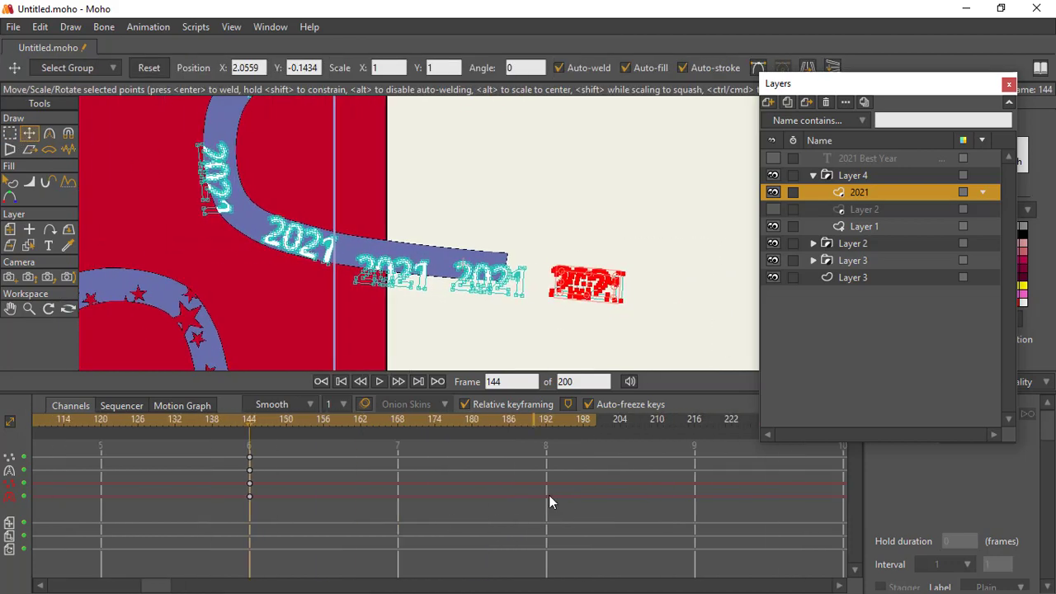
{"action": "left_click", "coordinate": [548, 422]}
{"action": "left_click", "coordinate": [10, 137]}
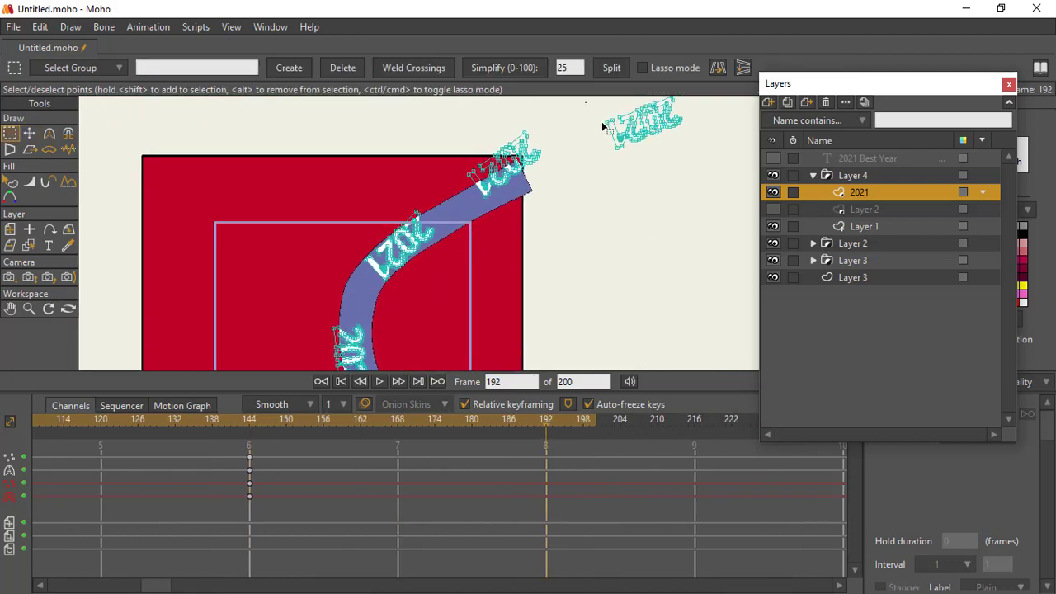
{"action": "left_click_drag", "start_coordinate": [585, 103], "coordinate": [719, 183]}
{"action": "left_click_drag", "start_coordinate": [722, 189], "coordinate": [591, 96]}
{"action": "left_click", "coordinate": [29, 133]}
{"action": "left_click_drag", "start_coordinate": [643, 125], "coordinate": [691, 105]}
Step: At frame 192, move the second "2021" copy off the band, just past its upper end
{"action": "left_click", "coordinate": [10, 134]}
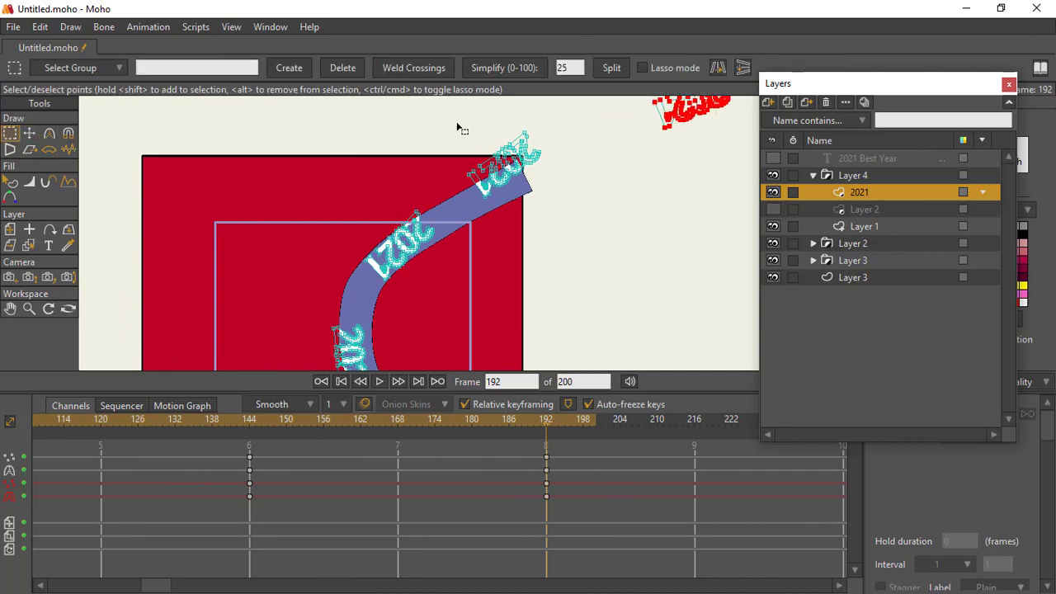
{"action": "left_click_drag", "start_coordinate": [455, 116], "coordinate": [552, 215]}
{"action": "left_click", "coordinate": [30, 134]}
{"action": "left_click_drag", "start_coordinate": [503, 168], "coordinate": [552, 139]}
Step: At frame 192, move the third "2021" copy up the band's upper stretch and rotate it to follow the slope
{"action": "left_click", "coordinate": [10, 134]}
{"action": "left_click_drag", "start_coordinate": [319, 183], "coordinate": [457, 290]}
{"action": "left_click", "coordinate": [29, 134]}
{"action": "left_click_drag", "start_coordinate": [441, 238], "coordinate": [453, 198]}
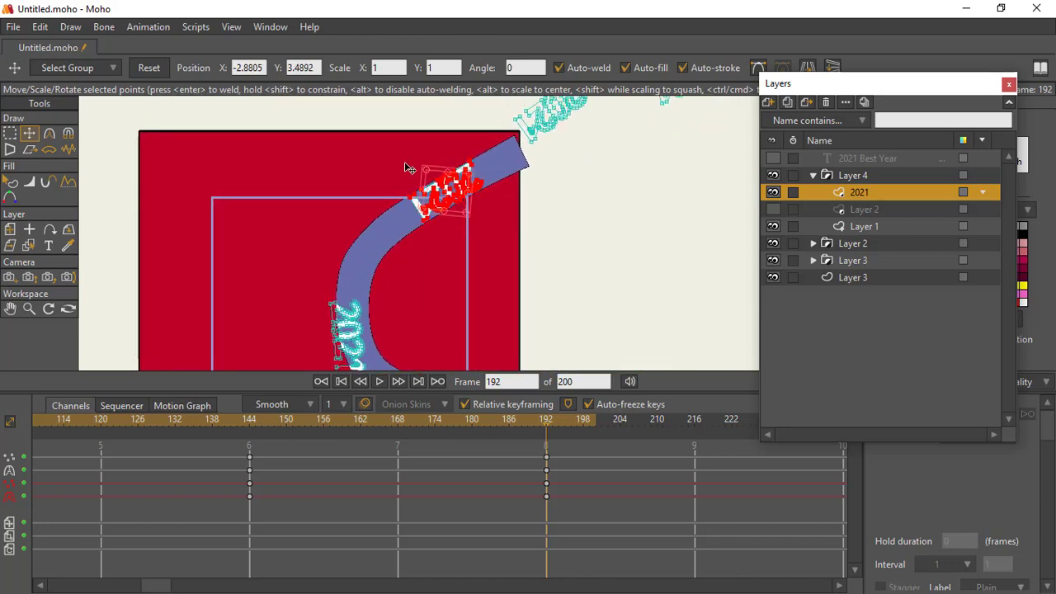
Step: At frame 192, move the fourth "2021" copy up the vertical part of the bend and tilt it along the curve
{"action": "left_click_drag", "start_coordinate": [405, 164], "coordinate": [308, 320]}
{"action": "left_click", "coordinate": [10, 133]}
{"action": "left_click", "coordinate": [29, 134]}
{"action": "left_click_drag", "start_coordinate": [370, 258], "coordinate": [373, 161]}
{"action": "left_click_drag", "start_coordinate": [373, 161], "coordinate": [348, 62]}
Step: At frame 192, move the fifth "2021" copy onto the lower bend and rotate it to follow the curve
{"action": "key", "text": "g"}
{"action": "left_click_drag", "start_coordinate": [352, 189], "coordinate": [474, 268]}
{"action": "key", "text": "t"}
{"action": "left_click_drag", "start_coordinate": [422, 216], "coordinate": [386, 196]}
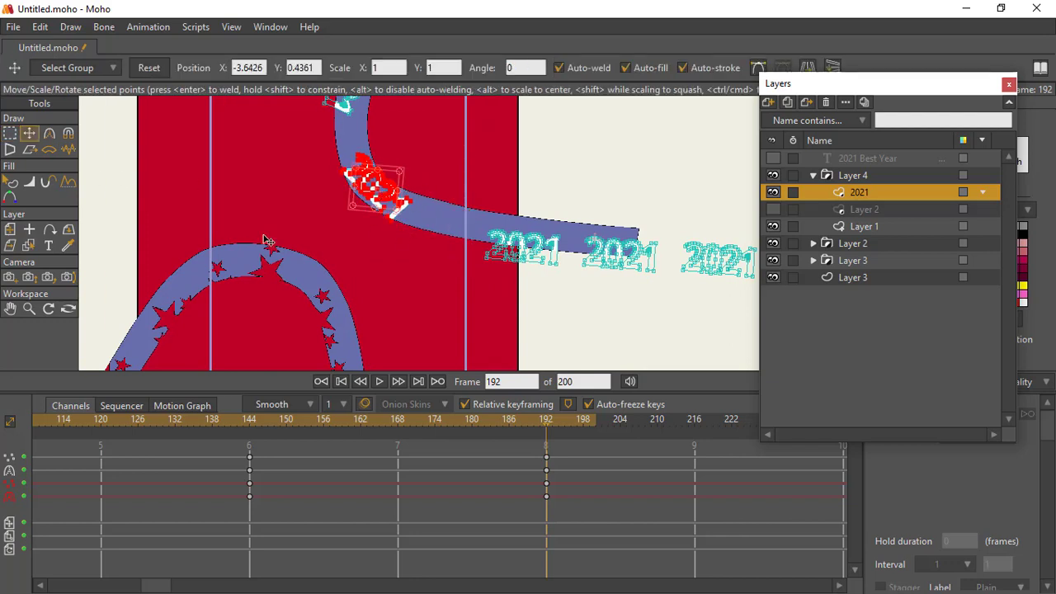
Step: At frame 192, shift the sixth "2021" copy along the lower stretch toward the bend
{"action": "left_click", "coordinate": [9, 136]}
{"action": "left_click_drag", "start_coordinate": [559, 302], "coordinate": [561, 303]}
{"action": "key", "text": "t"}
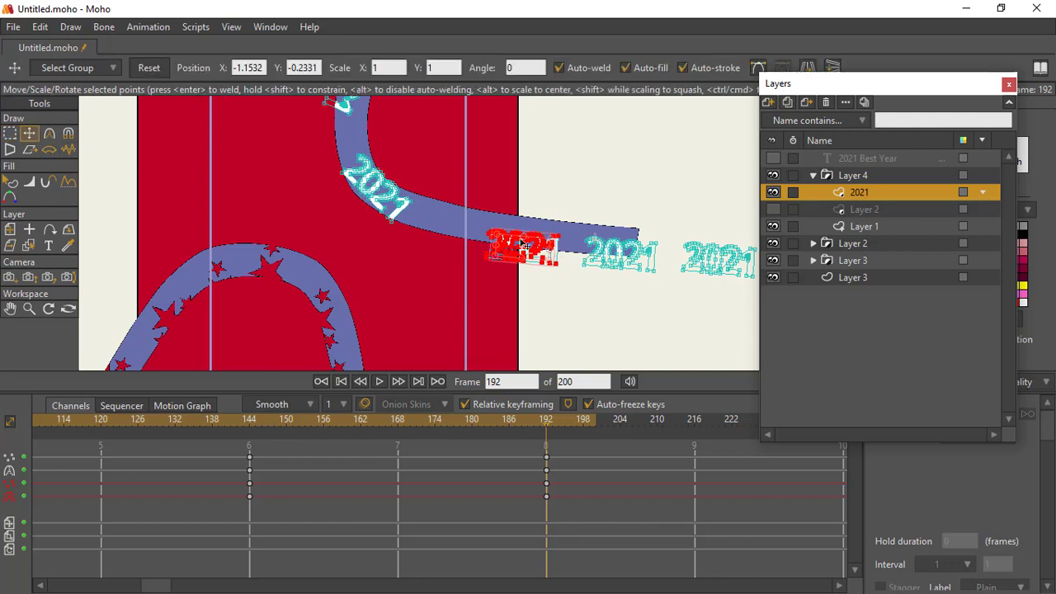
{"action": "left_click_drag", "start_coordinate": [526, 250], "coordinate": [476, 245]}
{"action": "left_click_drag", "start_coordinate": [272, 256], "coordinate": [155, 233]}
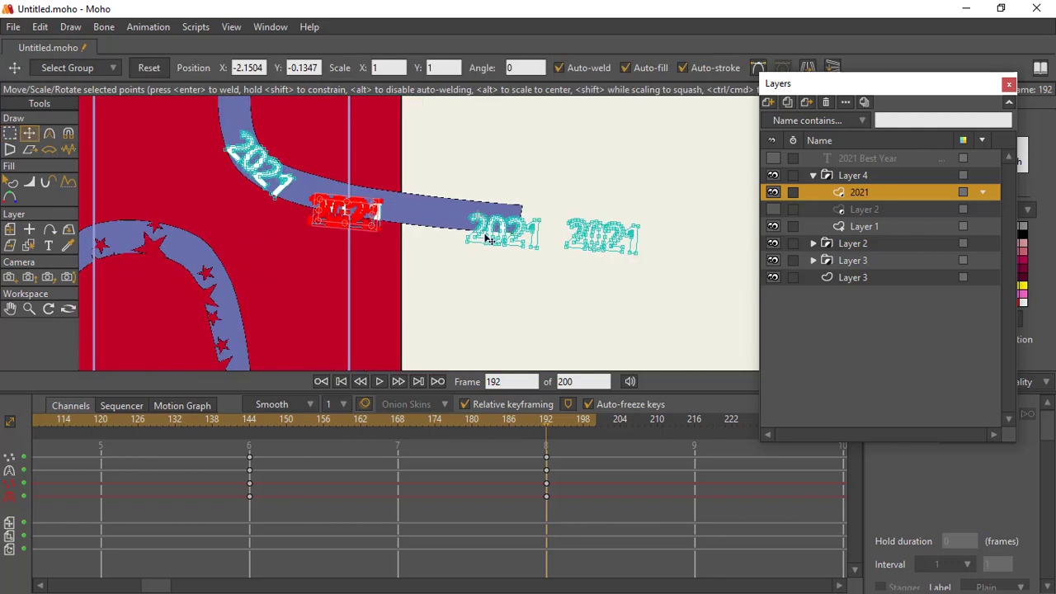
Step: At frame 192, shift the seventh "2021" copy along the band's lower stretch, closer to the sixth
{"action": "left_click", "coordinate": [10, 134]}
{"action": "left_click_drag", "start_coordinate": [465, 198], "coordinate": [544, 298]}
{"action": "key", "text": "t"}
{"action": "left_click_drag", "start_coordinate": [506, 234], "coordinate": [441, 230]}
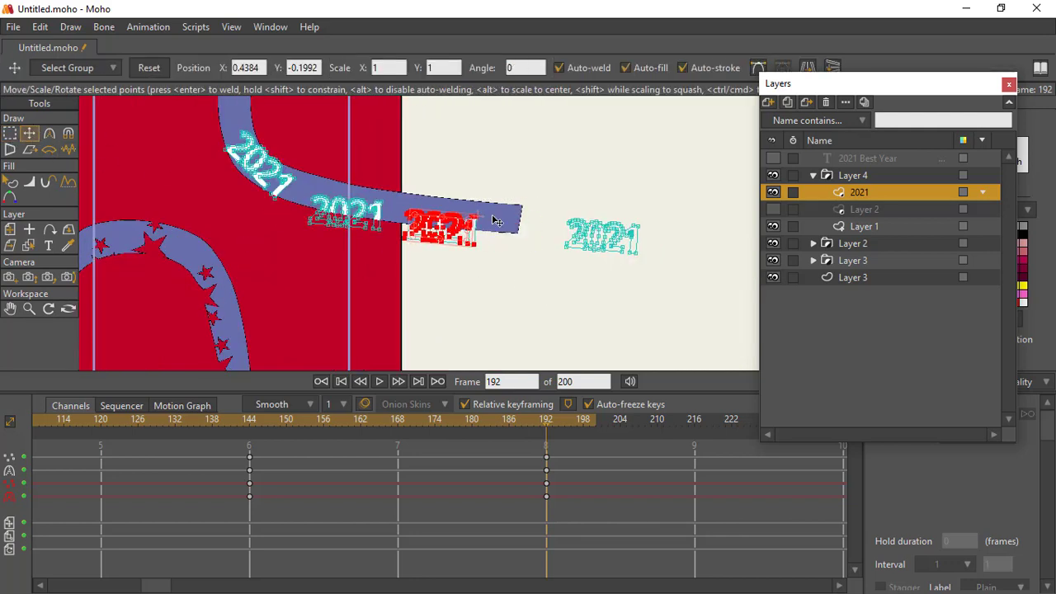
Step: At frame 192, move the eighth "2021" copy onto the band's lower end
{"action": "left_click", "coordinate": [13, 129]}
{"action": "left_click_drag", "start_coordinate": [527, 165], "coordinate": [646, 288]}
{"action": "left_click", "coordinate": [33, 134]}
{"action": "left_click_drag", "start_coordinate": [600, 239], "coordinate": [526, 237]}
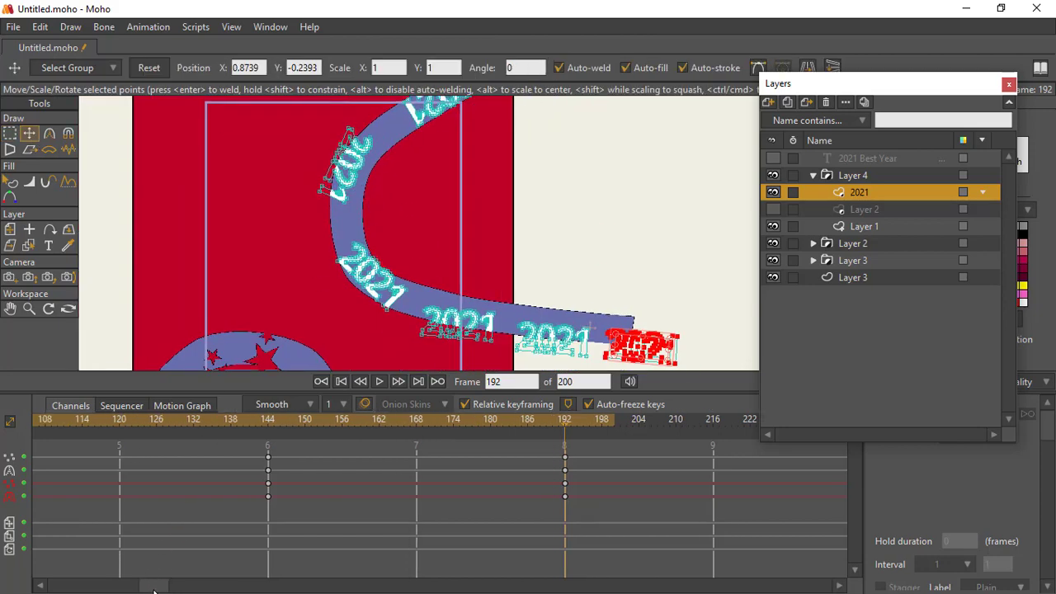
Step: Play back the animation to check how the "2021" copies travel along the band
{"action": "left_click", "coordinate": [379, 381]}
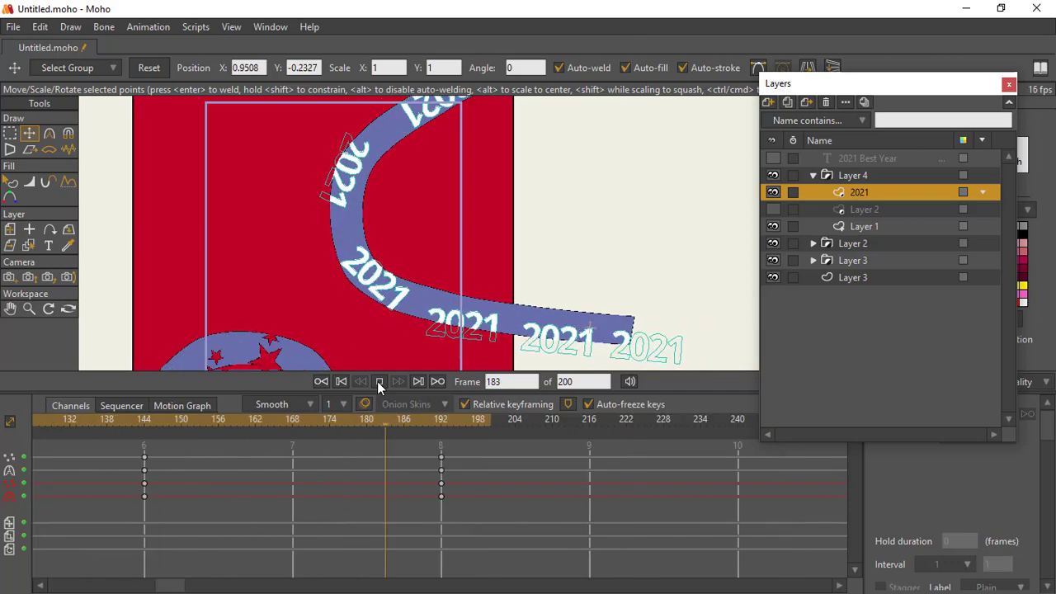
{"action": "left_click", "coordinate": [379, 381]}
{"action": "left_click", "coordinate": [28, 309]}
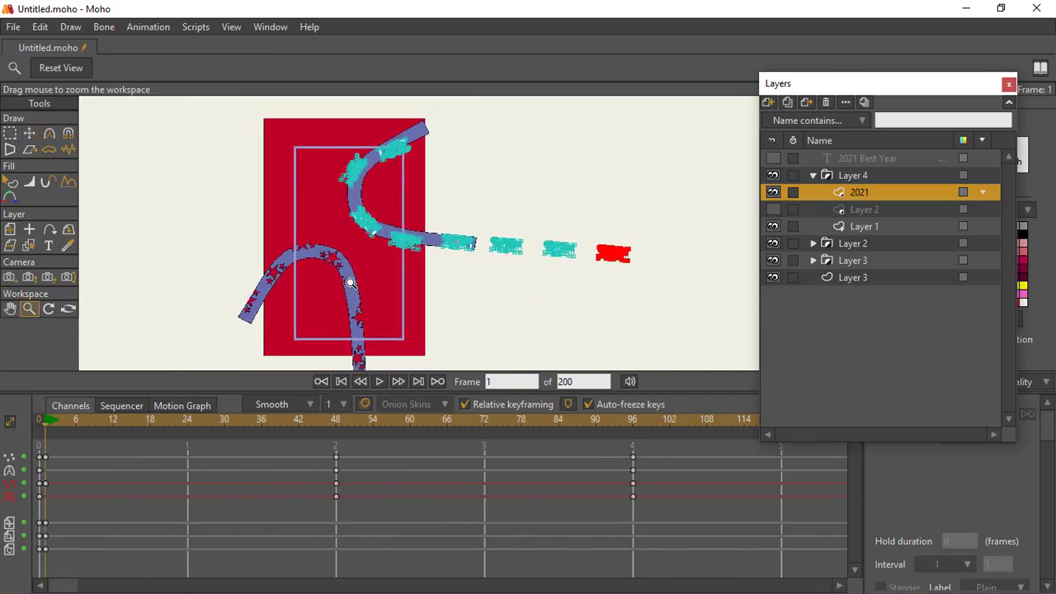
Step: Collapse the Layer 4 group and return to frame 0
{"action": "left_click", "coordinate": [834, 176]}
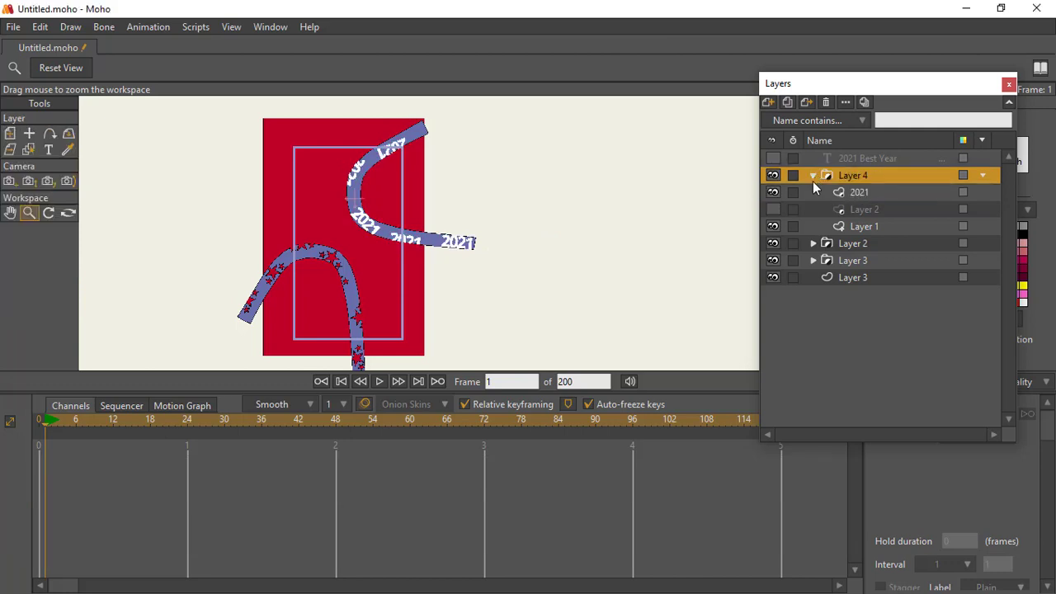
{"action": "left_click", "coordinate": [812, 176]}
{"action": "left_click", "coordinate": [39, 421]}
{"action": "left_click", "coordinate": [11, 134]}
{"action": "left_click_drag", "start_coordinate": [488, 186], "coordinate": [355, 210]}
{"action": "left_click", "coordinate": [29, 133]}
{"action": "key", "text": "m"}
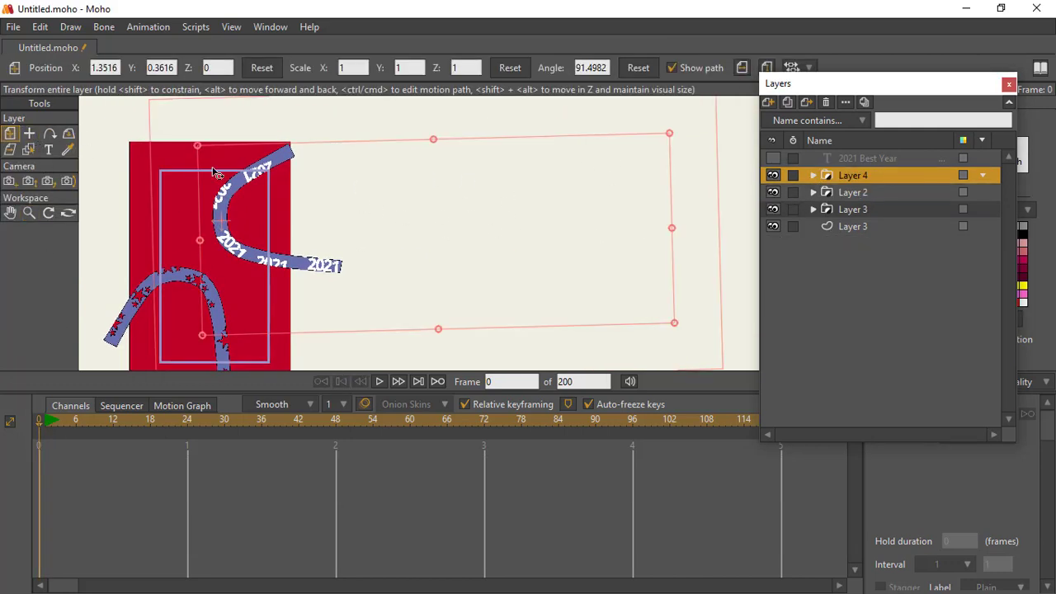
{"action": "left_click_drag", "start_coordinate": [808, 81], "coordinate": [809, 99]}
{"action": "left_click", "coordinate": [766, 71]}
{"action": "left_click_drag", "start_coordinate": [225, 240], "coordinate": [188, 212]}
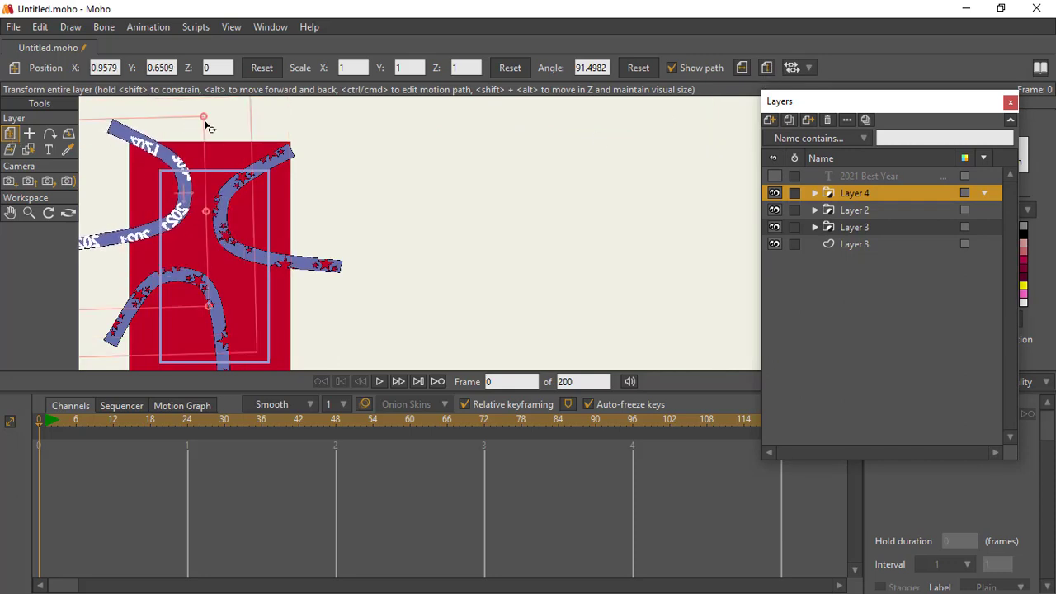
{"action": "left_click_drag", "start_coordinate": [205, 122], "coordinate": [189, 140]}
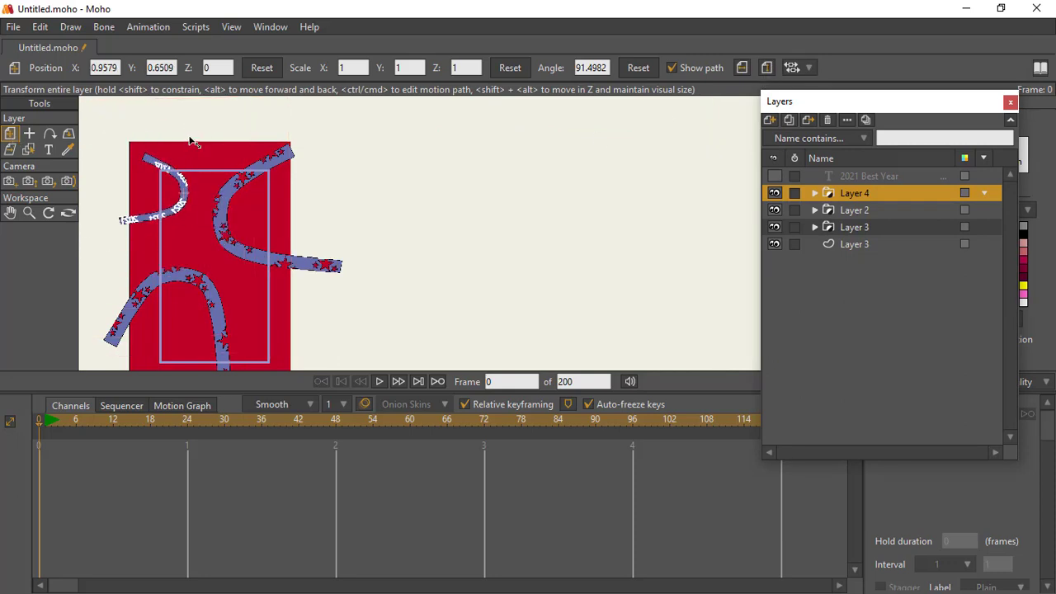
{"action": "mouse_move", "coordinate": [190, 136]}
{"action": "left_mouse_down"}
{"action": "mouse_move", "coordinate": [202, 143]}
{"action": "mouse_move", "coordinate": [202, 131]}
{"action": "left_mouse_up"}
{"action": "left_click", "coordinate": [746, 71]}
{"action": "left_click", "coordinate": [766, 69]}
{"action": "left_click_drag", "start_coordinate": [235, 187], "coordinate": [272, 213]}
{"action": "left_click_drag", "start_coordinate": [607, 144], "coordinate": [620, 134]}
Step: Place a mirrored Layer 2 star band, scaled to 0.4245 and rotated, in the upper-left part of the red background
{"action": "left_click", "coordinate": [824, 212]}
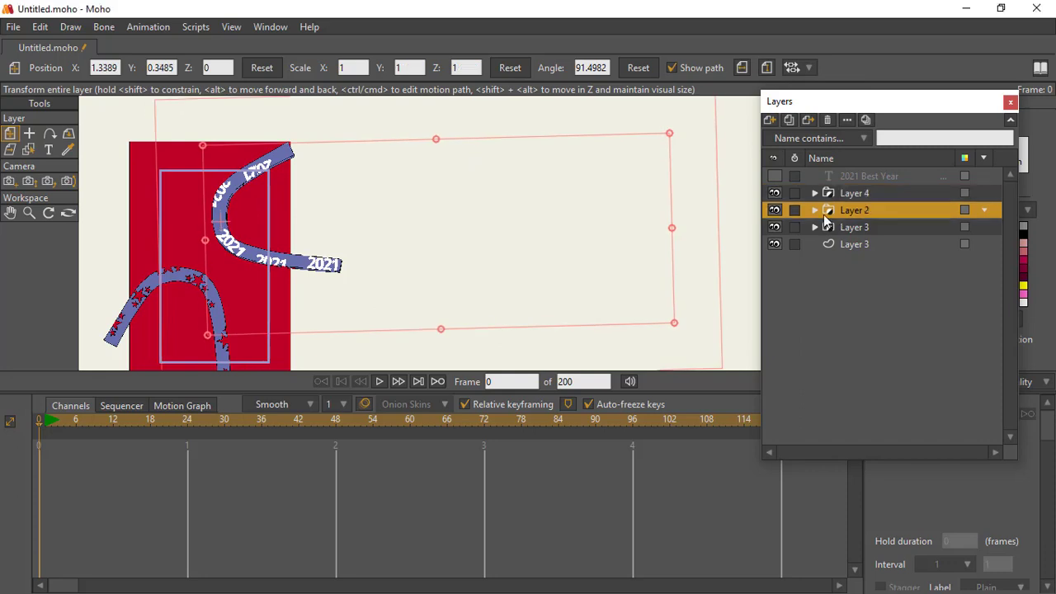
{"action": "left_click", "coordinate": [741, 68]}
{"action": "left_click", "coordinate": [766, 68]}
{"action": "left_click_drag", "start_coordinate": [234, 109], "coordinate": [221, 141]}
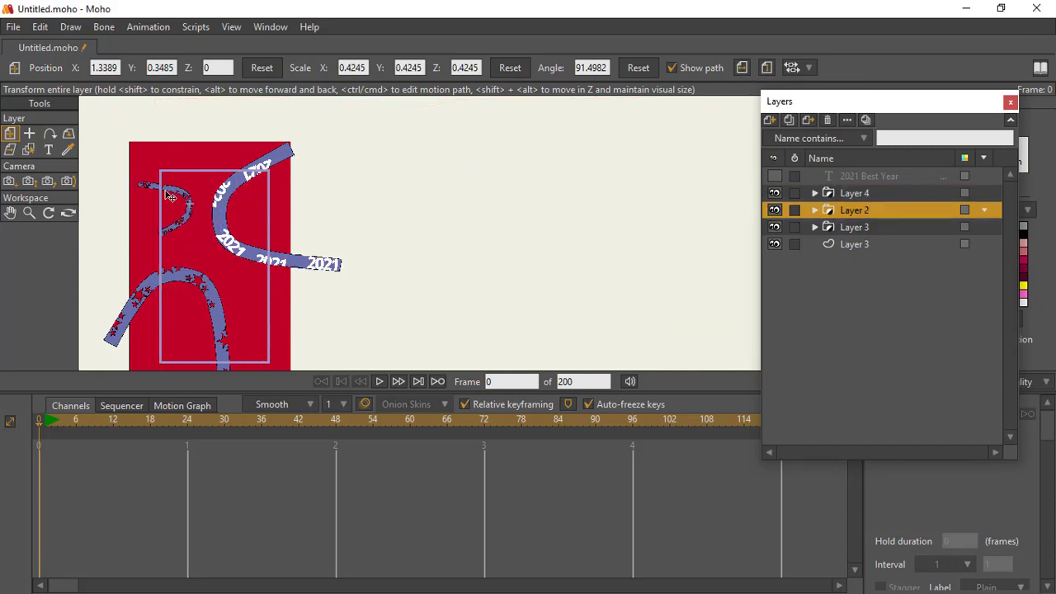
{"action": "left_click_drag", "start_coordinate": [187, 175], "coordinate": [203, 211]}
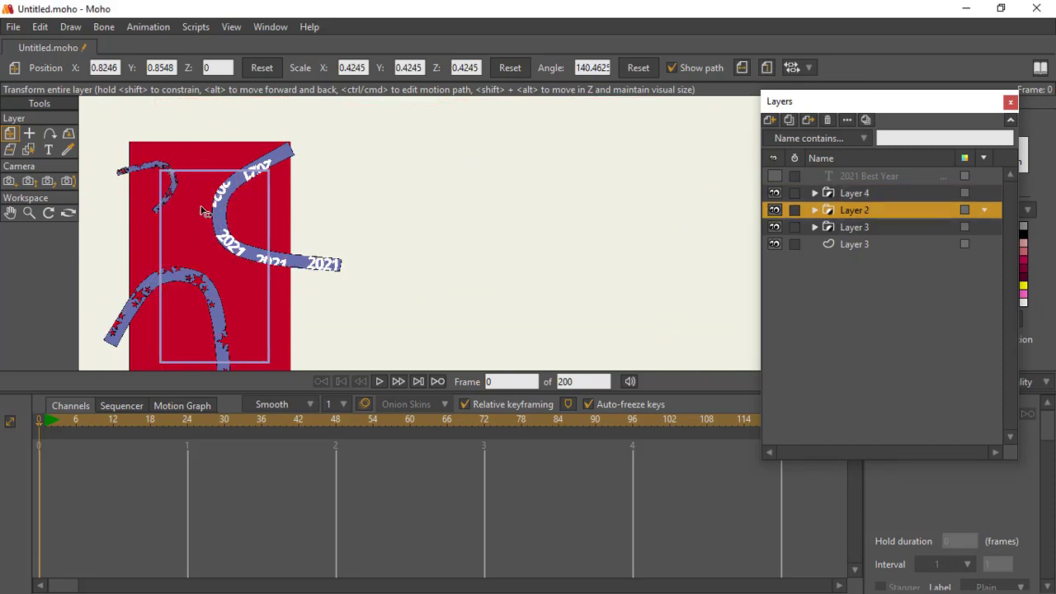
{"action": "left_click_drag", "start_coordinate": [201, 152], "coordinate": [175, 194]}
Step: Play back the whole composition to check the animated bands on the red background
{"action": "left_click", "coordinate": [30, 214]}
{"action": "left_click_drag", "start_coordinate": [325, 244], "coordinate": [461, 204]}
{"action": "left_click", "coordinate": [380, 384]}
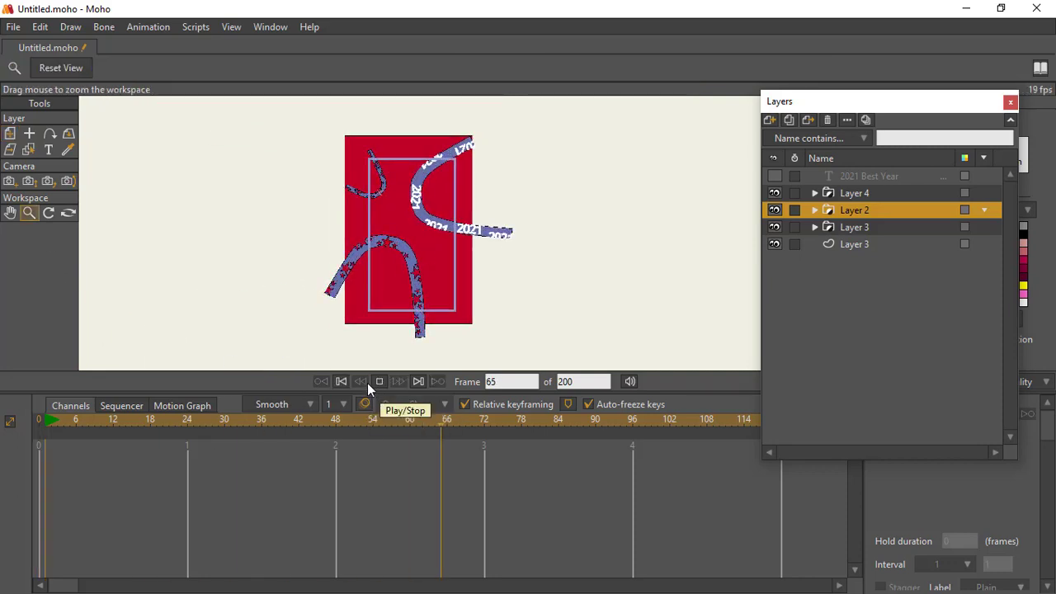
{"action": "left_click", "coordinate": [380, 381]}
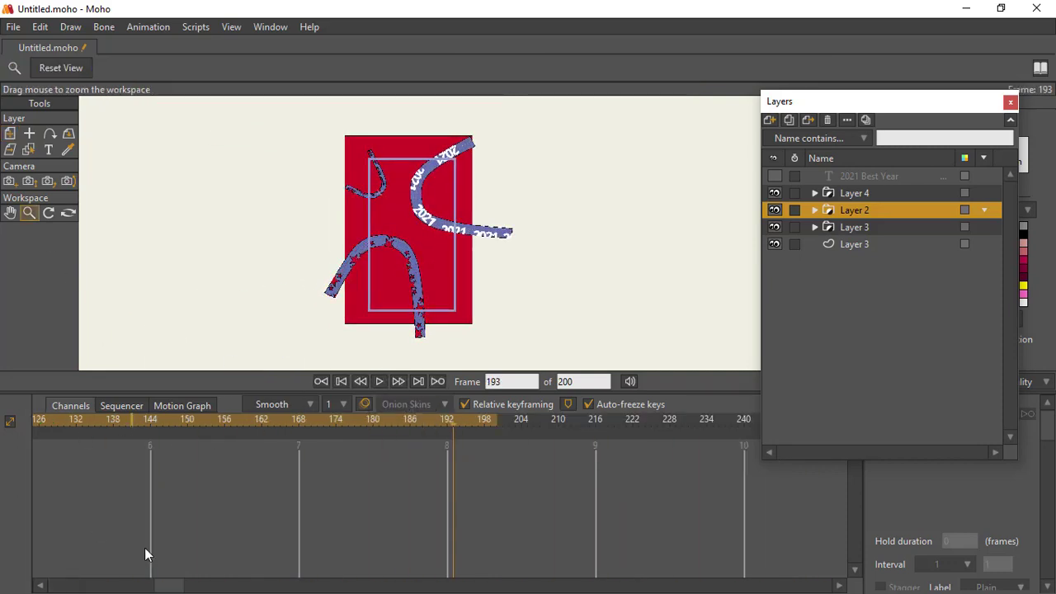
Step: Show the 2021 Best Year text layer and, at frame 0, group all five layers into one new group
{"action": "left_click", "coordinate": [785, 191]}
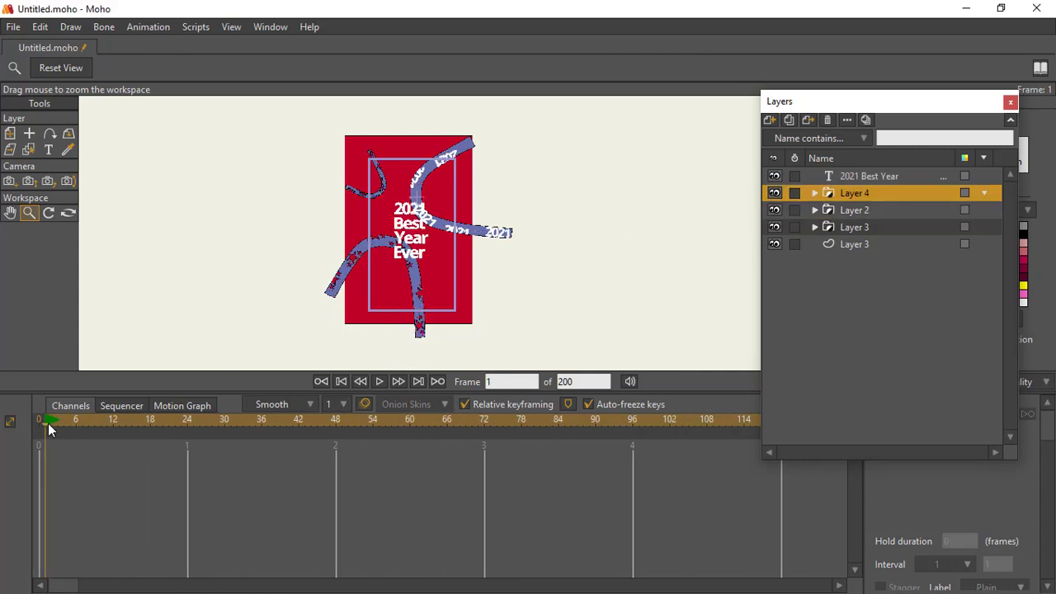
{"action": "left_click", "coordinate": [829, 178]}
{"action": "left_click", "coordinate": [829, 245], "text": "shift"}
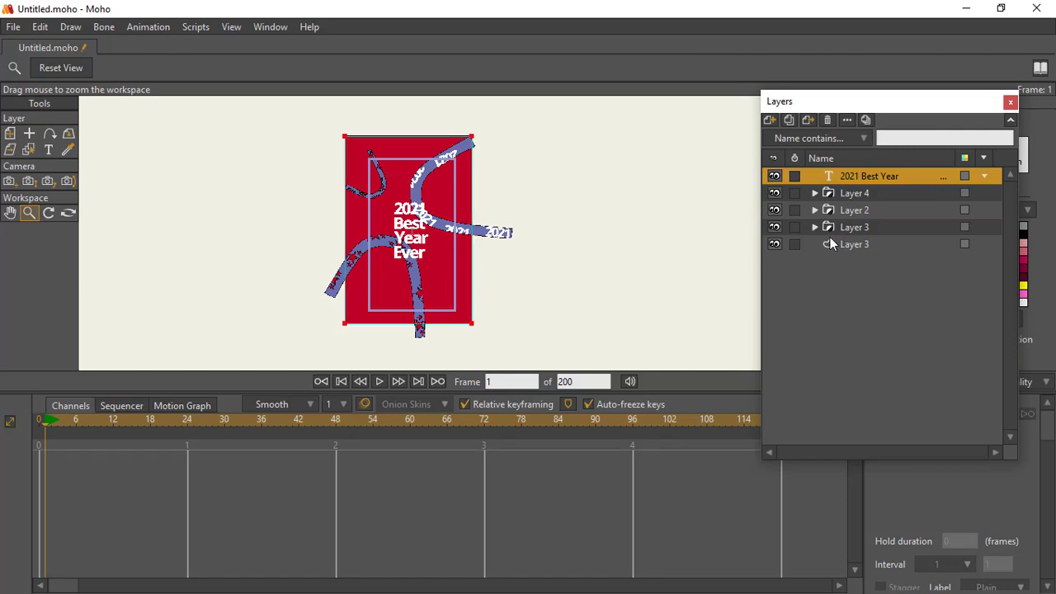
{"action": "left_click", "coordinate": [38, 423]}
{"action": "left_click", "coordinate": [789, 124]}
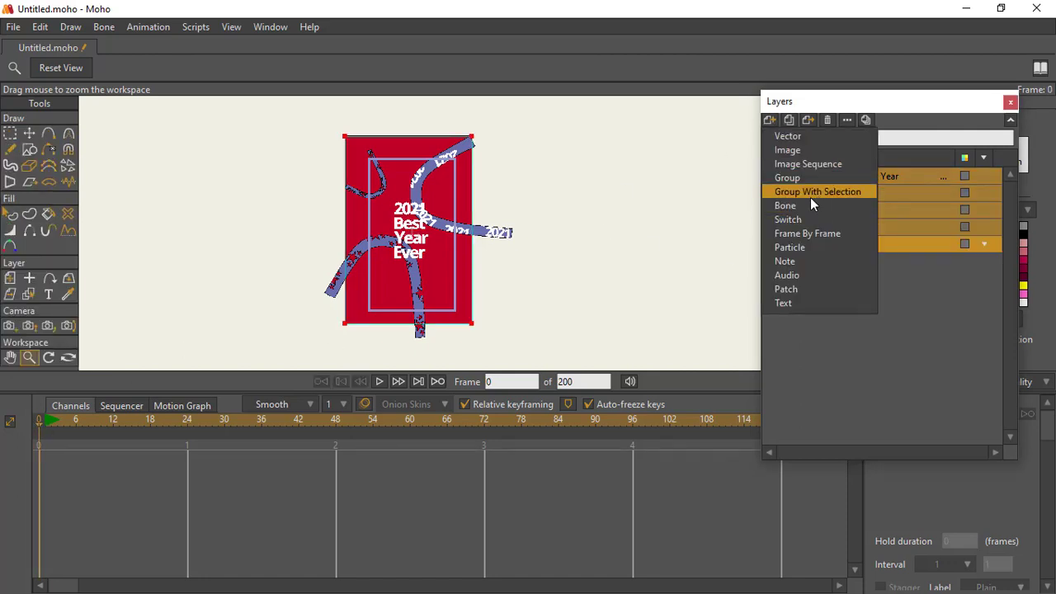
{"action": "left_click", "coordinate": [810, 196]}
{"action": "left_click", "coordinate": [824, 179]}
{"action": "left_click", "coordinate": [814, 175]}
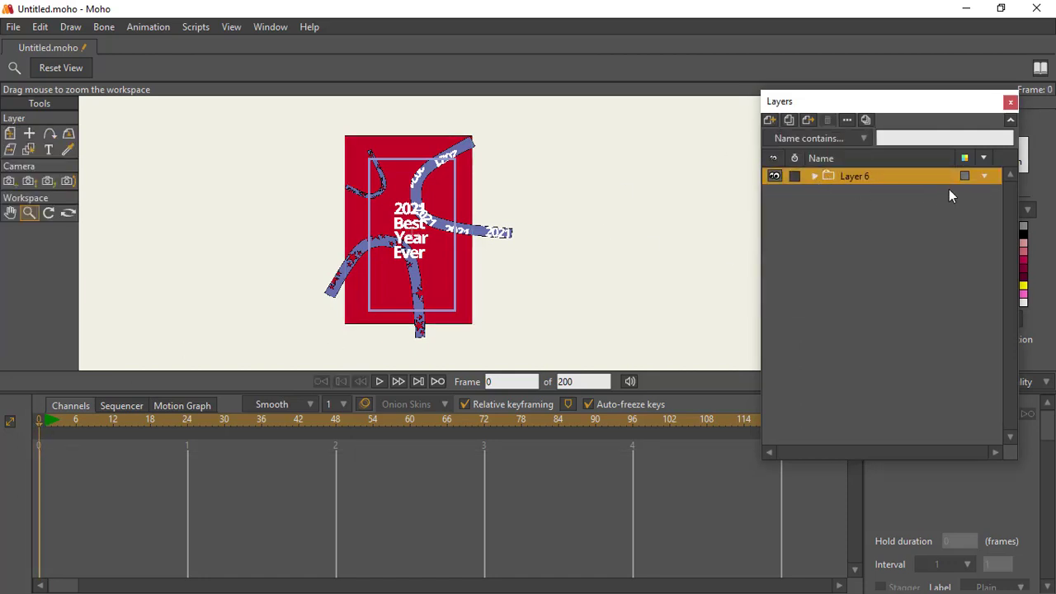
Step: Hide the whole Layer 6 group at frame 1 and make it visible again at frame 12
{"action": "left_click", "coordinate": [985, 177]}
{"action": "key", "text": "0"}
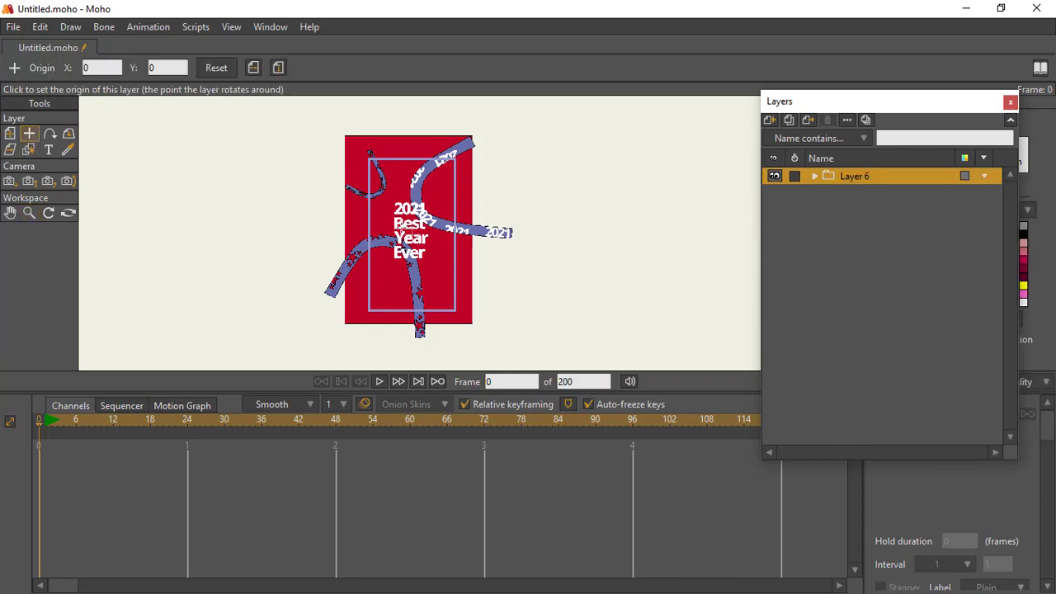
{"action": "left_click", "coordinate": [10, 134]}
{"action": "left_click", "coordinate": [29, 212]}
{"action": "left_click_drag", "start_coordinate": [313, 241], "coordinate": [208, 239]}
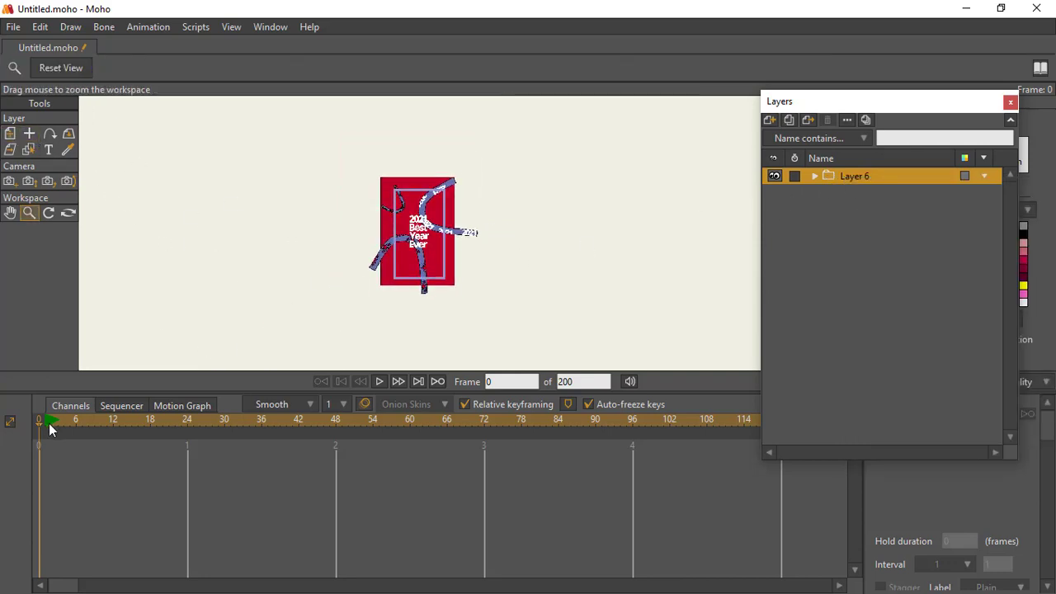
{"action": "left_click", "coordinate": [985, 176]}
{"action": "left_click", "coordinate": [877, 230]}
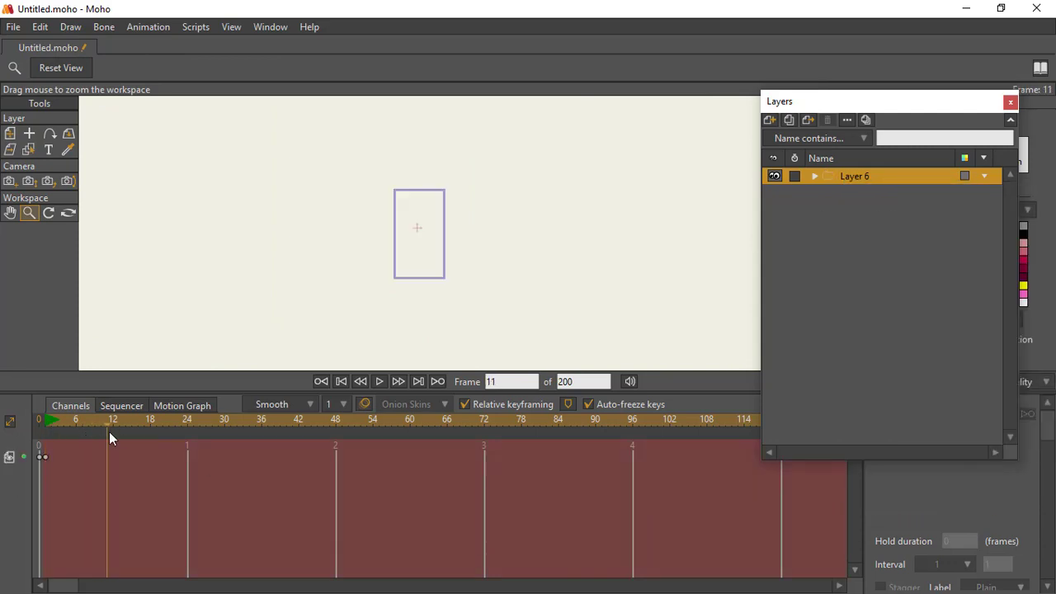
{"action": "left_click", "coordinate": [985, 177]}
{"action": "left_click", "coordinate": [877, 228]}
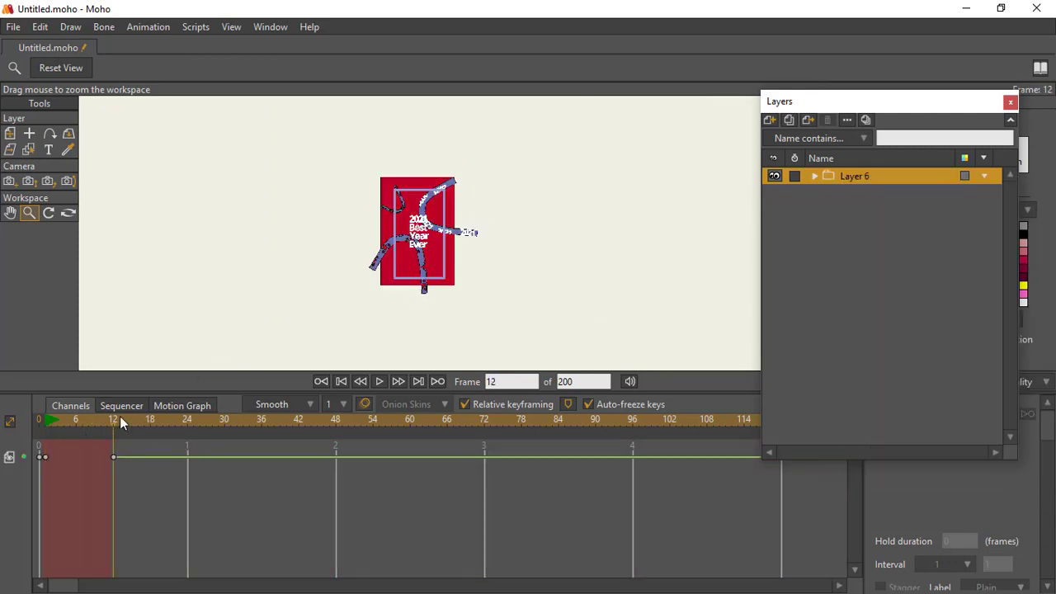
Step: Animate the Layer 6 group's scale from 0.8708 at frame 1 to 1.0489 at frame 12
{"action": "key", "text": "ctrl+shift+Left"}
{"action": "left_click", "coordinate": [147, 27]}
{"action": "left_click", "coordinate": [164, 179]}
{"action": "left_click", "coordinate": [605, 265]}
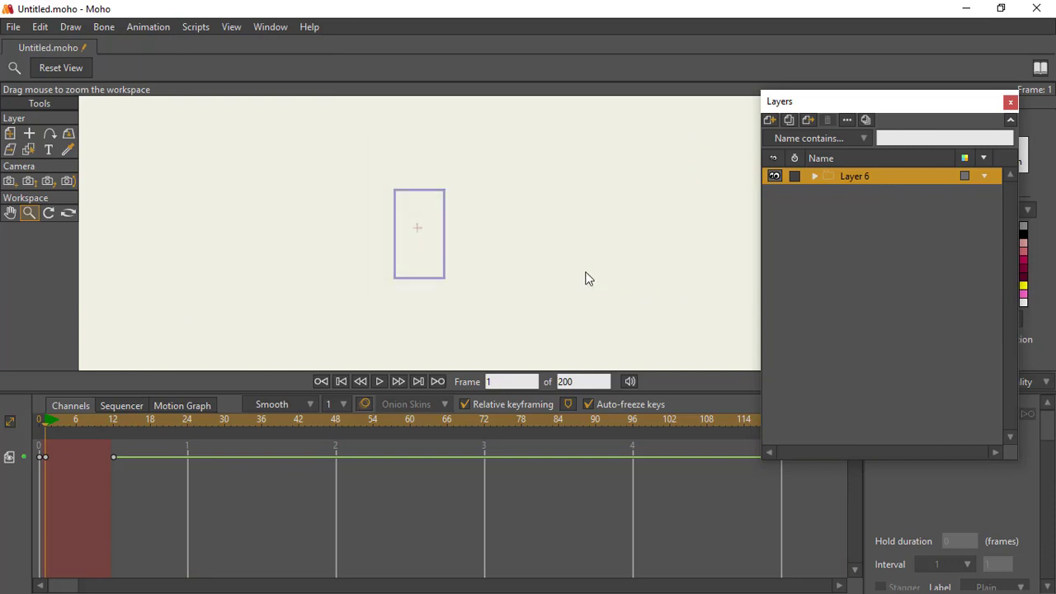
{"action": "key", "text": "ctrl+z"}
{"action": "left_click", "coordinate": [10, 138]}
{"action": "left_click", "coordinate": [404, 228]}
{"action": "left_click", "coordinate": [337, 132]}
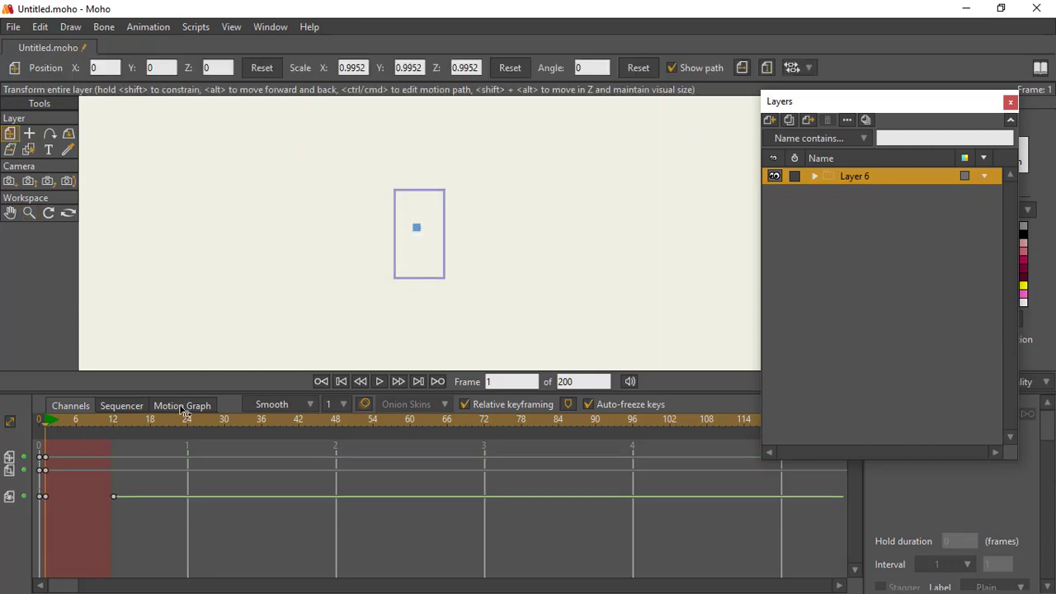
{"action": "left_click", "coordinate": [113, 420]}
{"action": "mouse_move", "coordinate": [629, 127]}
{"action": "left_mouse_down"}
{"action": "mouse_move", "coordinate": [603, 140]}
{"action": "mouse_move", "coordinate": [625, 118]}
{"action": "left_mouse_up"}
{"action": "left_click", "coordinate": [46, 421]}
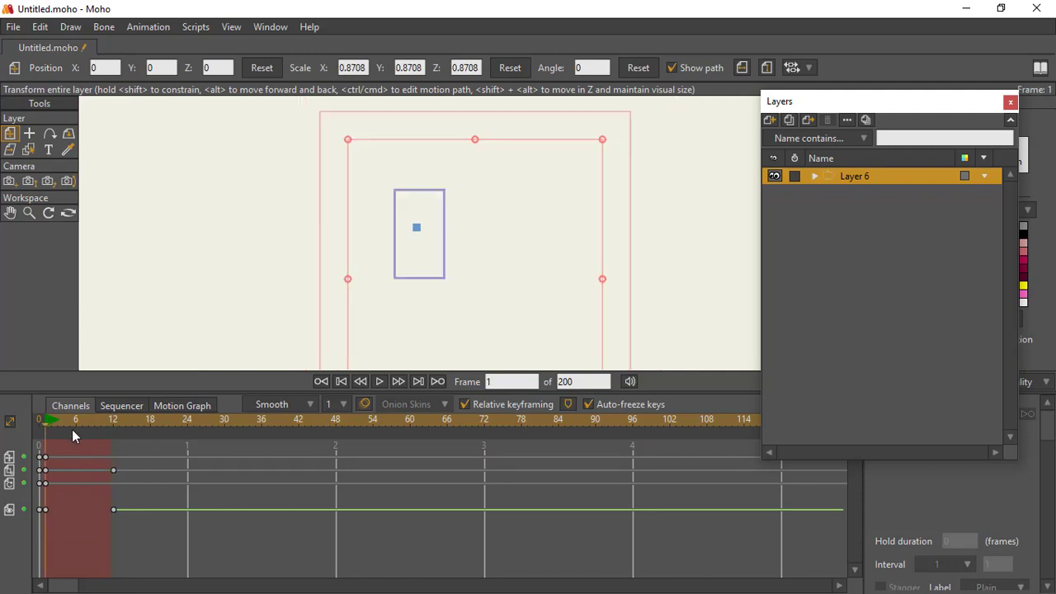
Step: Shift the group's visibility key from frame 12 to frame 6 and copy its frame 1 scale key to frame 18
{"action": "left_click_drag", "start_coordinate": [71, 444], "coordinate": [112, 440]}
{"action": "left_click", "coordinate": [47, 470]}
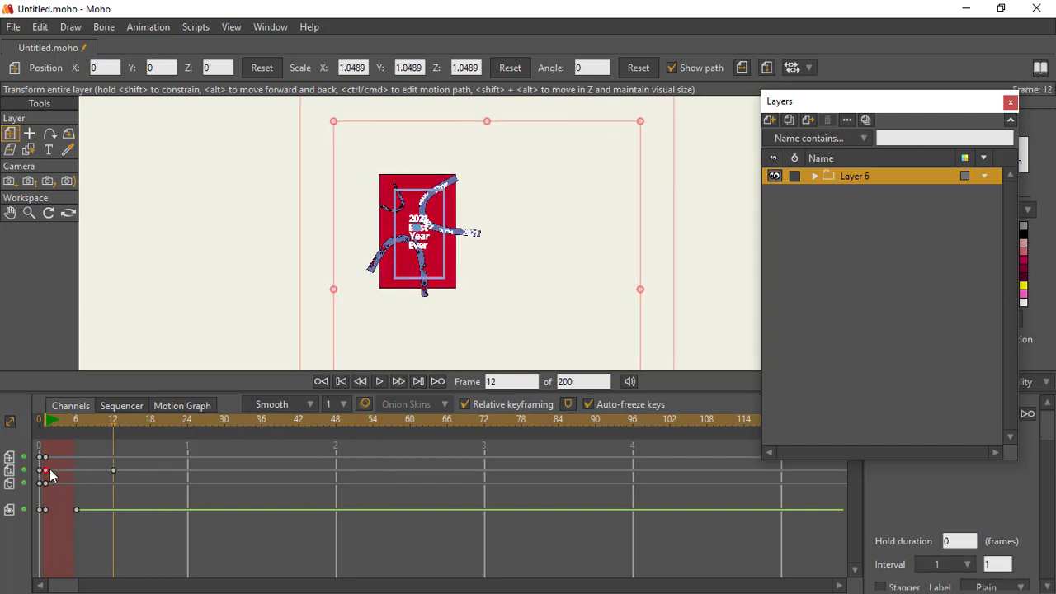
{"action": "key", "text": "ctrl+c"}
{"action": "key", "text": "ctrl+v"}
{"action": "left_click", "coordinate": [151, 422]}
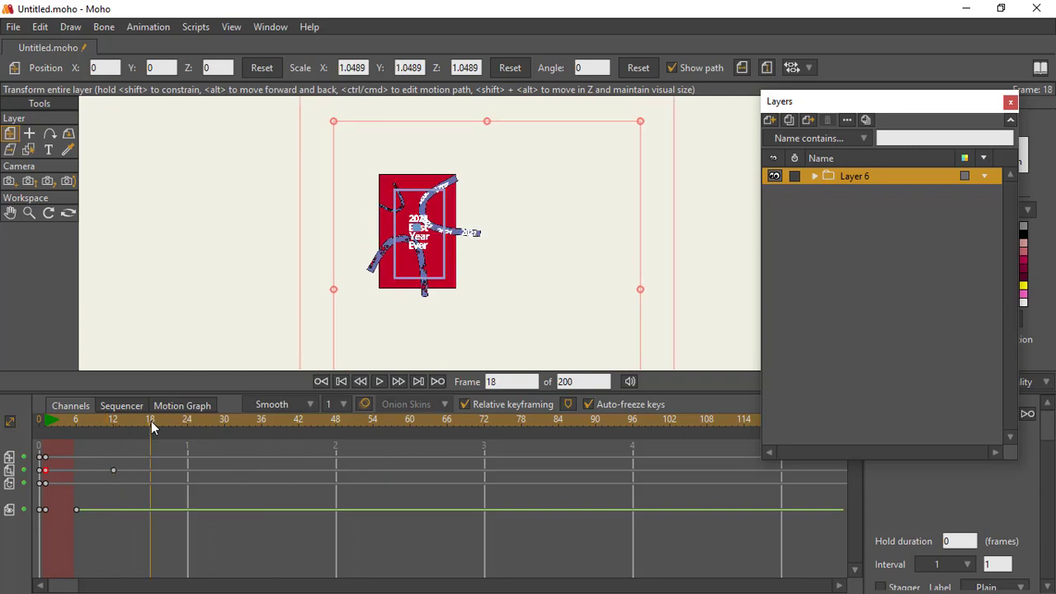
{"action": "key", "text": "ctrl+v"}
Step: Move the scale key at frame 18 to frame 24, playing the group's animation to judge the timing
{"action": "left_click", "coordinate": [47, 423]}
{"action": "key", "text": "space"}
{"action": "key", "text": "space"}
{"action": "left_click_drag", "start_coordinate": [151, 470], "coordinate": [188, 471]}
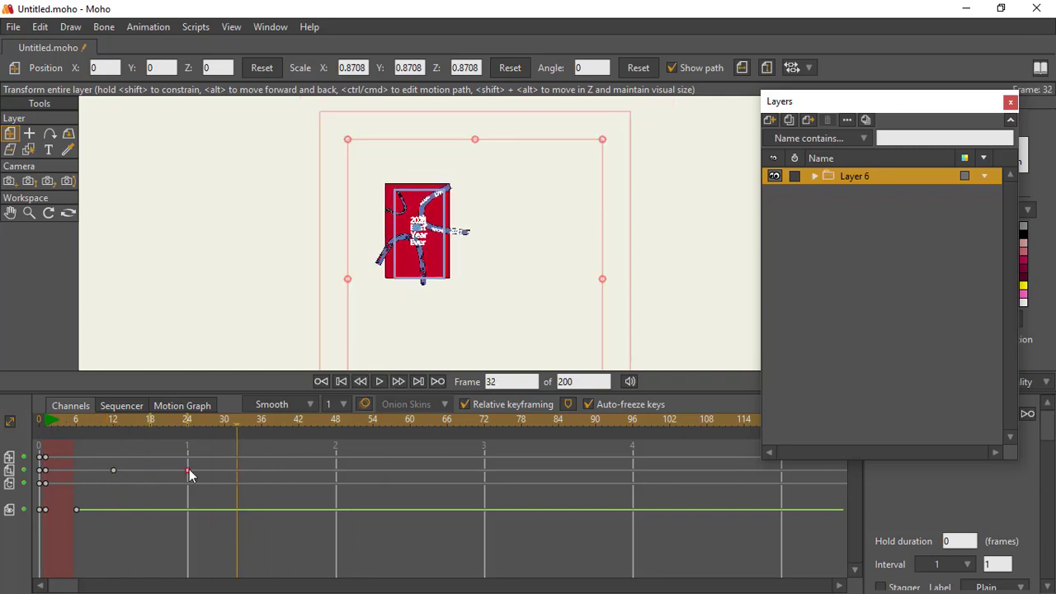
{"action": "left_click", "coordinate": [47, 422]}
{"action": "key", "text": "space"}
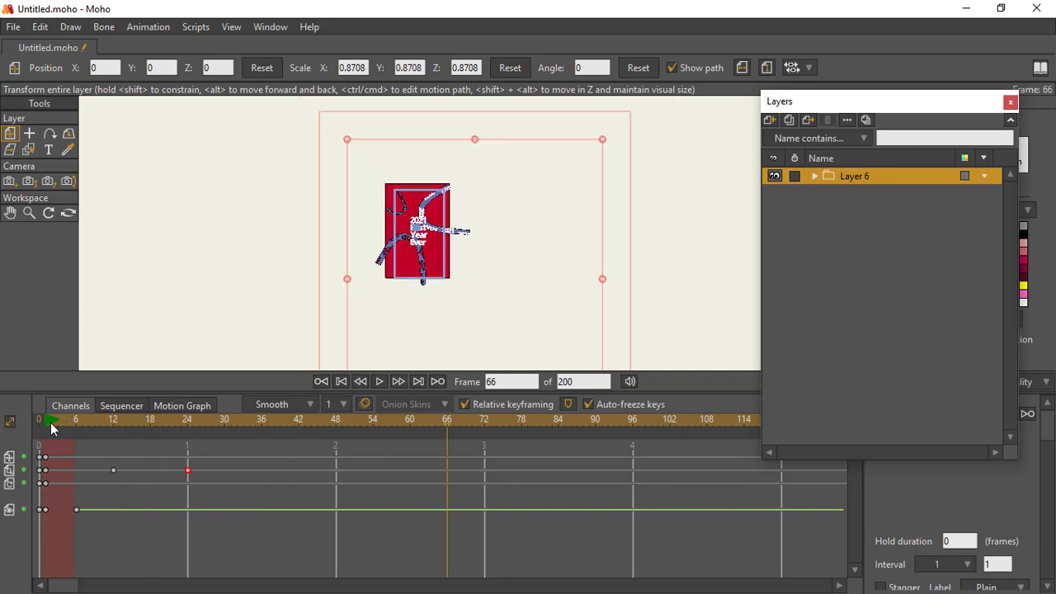
Step: Replay the group's pop-in animation and render a preview of frame 106
{"action": "left_click", "coordinate": [52, 425]}
{"action": "key", "text": "space"}
{"action": "key", "text": "ctrl+r"}
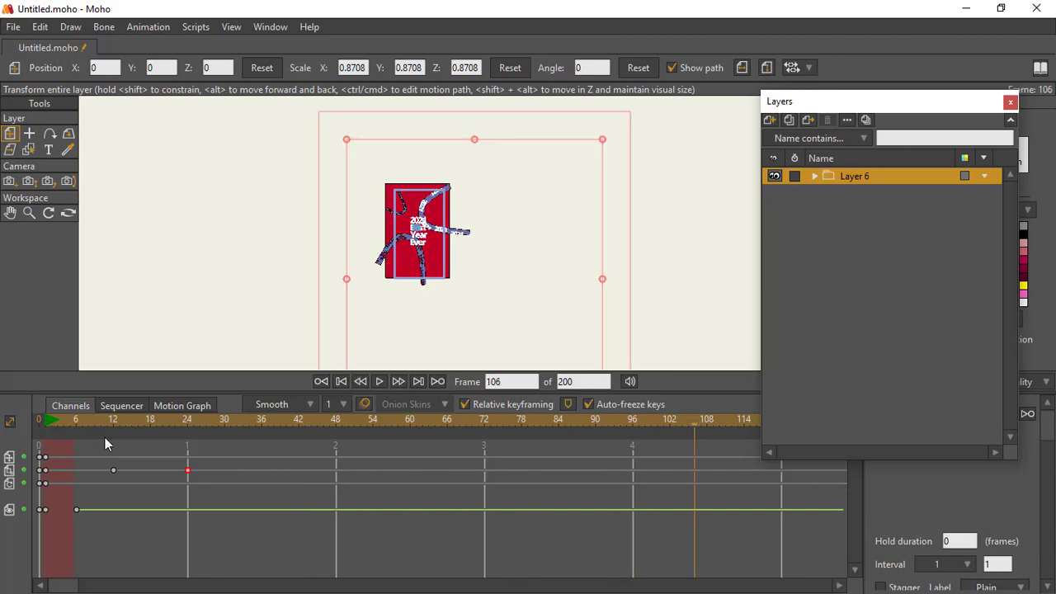
{"action": "left_click", "coordinate": [1035, 14]}
Step: Give the 2021 Best Year text layer in Layer 6 a green 2A9301 fill and turn off its stroke
{"action": "left_click", "coordinate": [340, 381]}
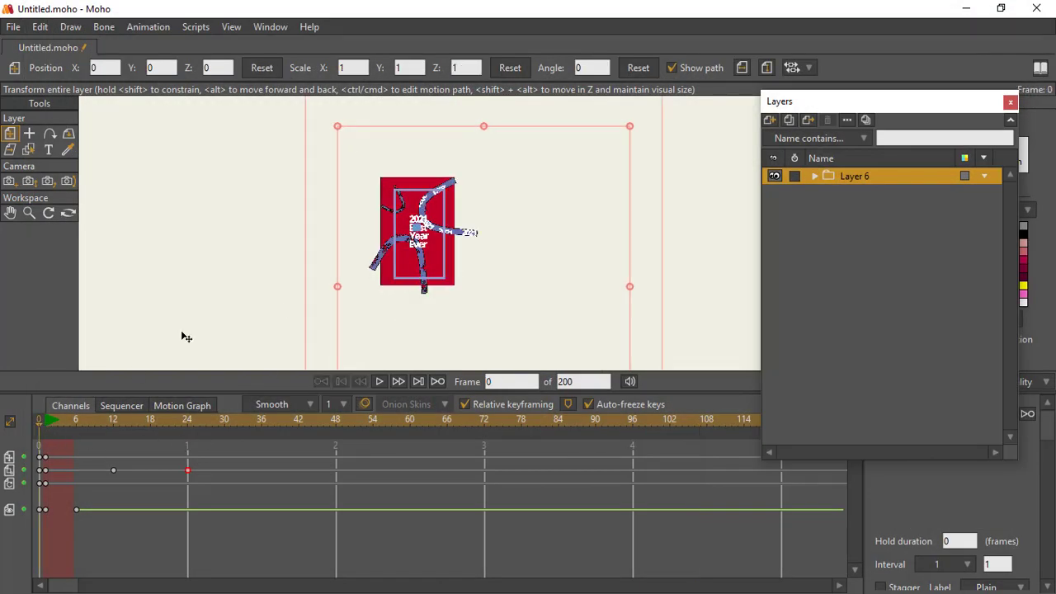
{"action": "left_click", "coordinate": [29, 213]}
{"action": "left_click_drag", "start_coordinate": [360, 252], "coordinate": [503, 296]}
{"action": "left_click", "coordinate": [835, 174]}
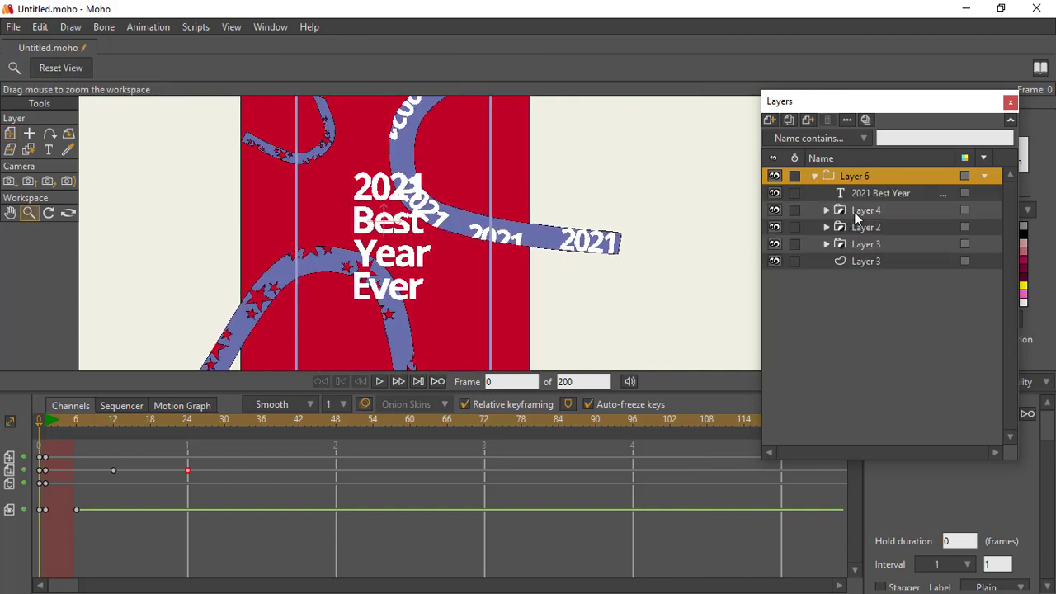
{"action": "double_click", "coordinate": [842, 192]}
{"action": "left_click", "coordinate": [494, 47]}
{"action": "left_click", "coordinate": [633, 47]}
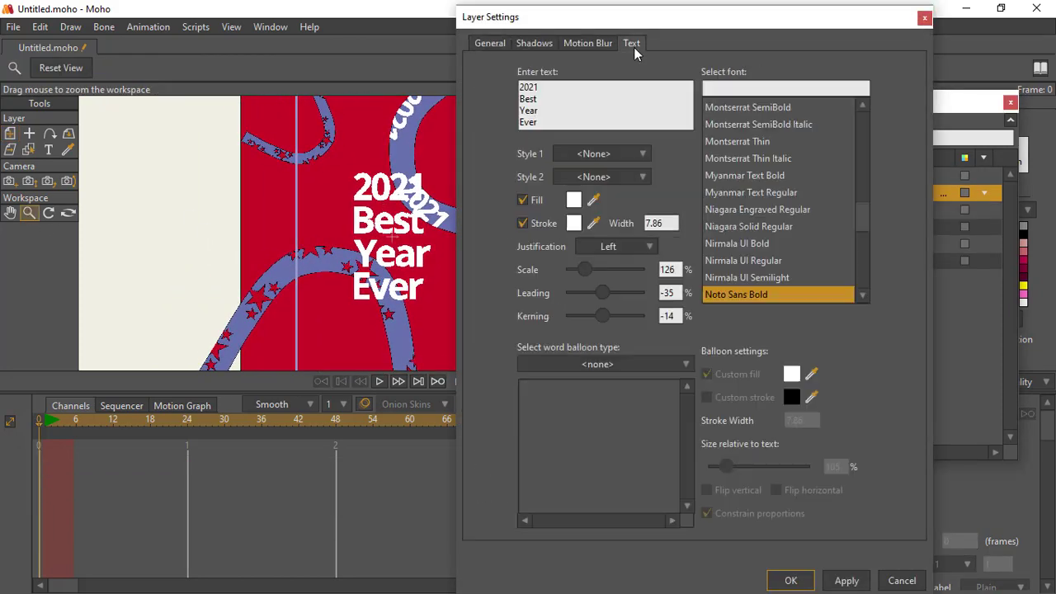
{"action": "left_click", "coordinate": [577, 218]}
{"action": "left_click_drag", "start_coordinate": [835, 221], "coordinate": [833, 239]}
{"action": "left_click", "coordinate": [808, 209]}
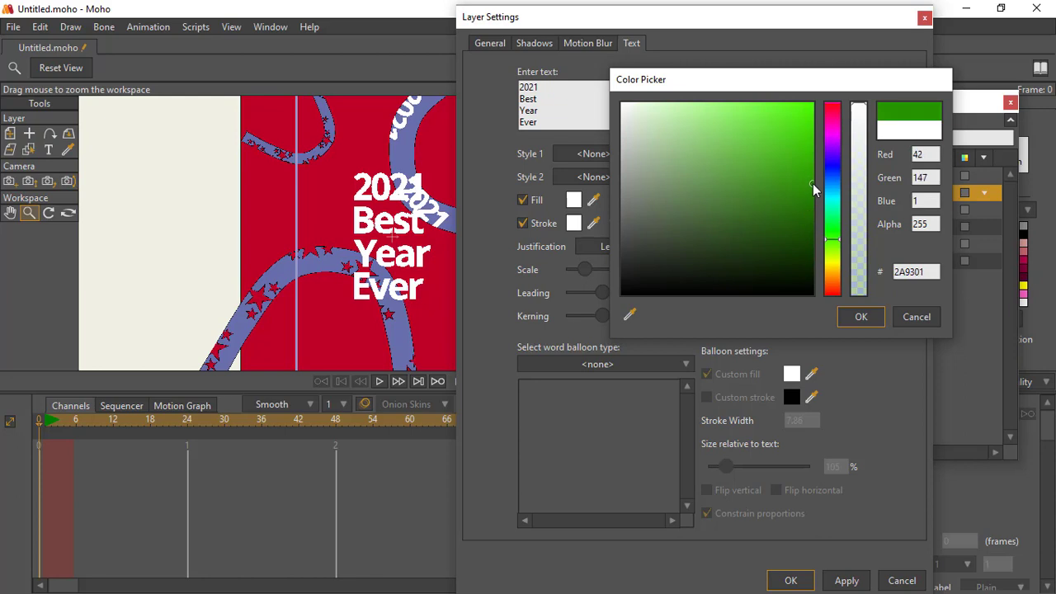
{"action": "left_click", "coordinate": [860, 315]}
{"action": "left_click", "coordinate": [522, 222]}
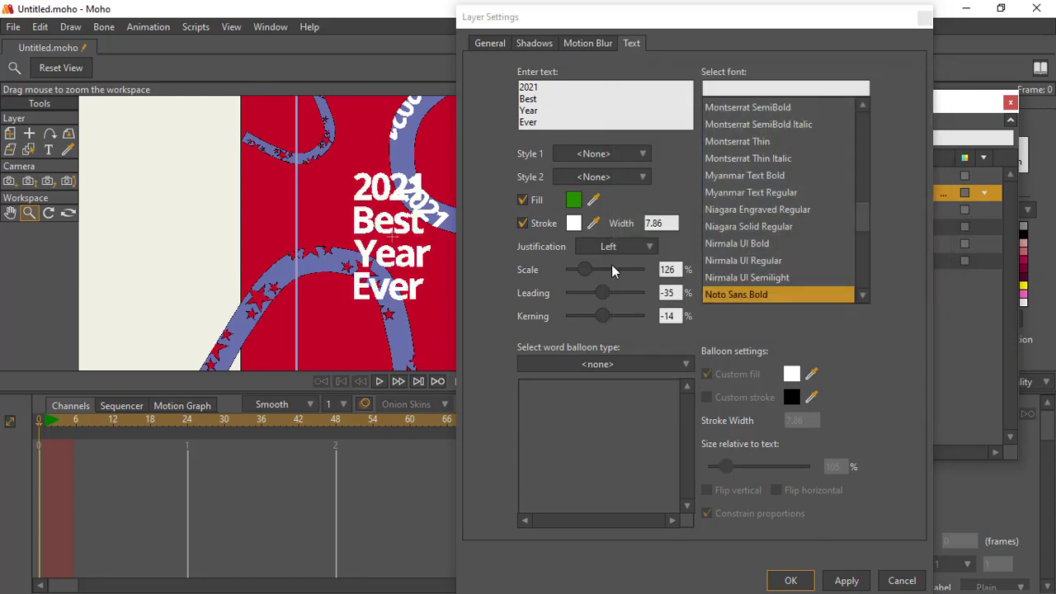
{"action": "left_click", "coordinate": [805, 582]}
Step: Render frame 0 to check the green text and try the Myanmar Text Regular font on it
{"action": "key", "text": "ctrl+r"}
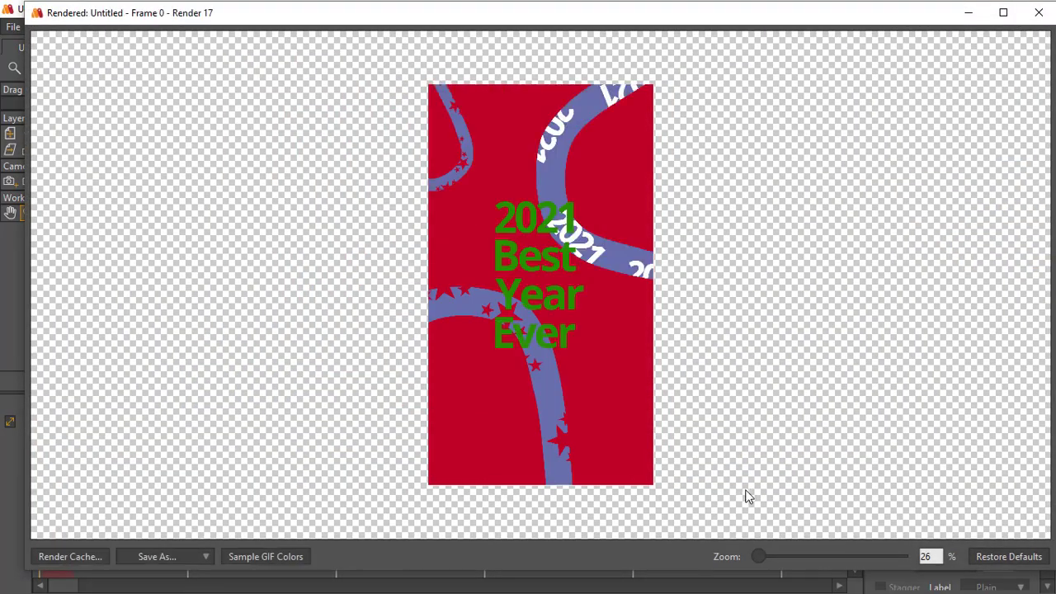
{"action": "left_click", "coordinate": [1038, 12]}
{"action": "double_click", "coordinate": [841, 194]}
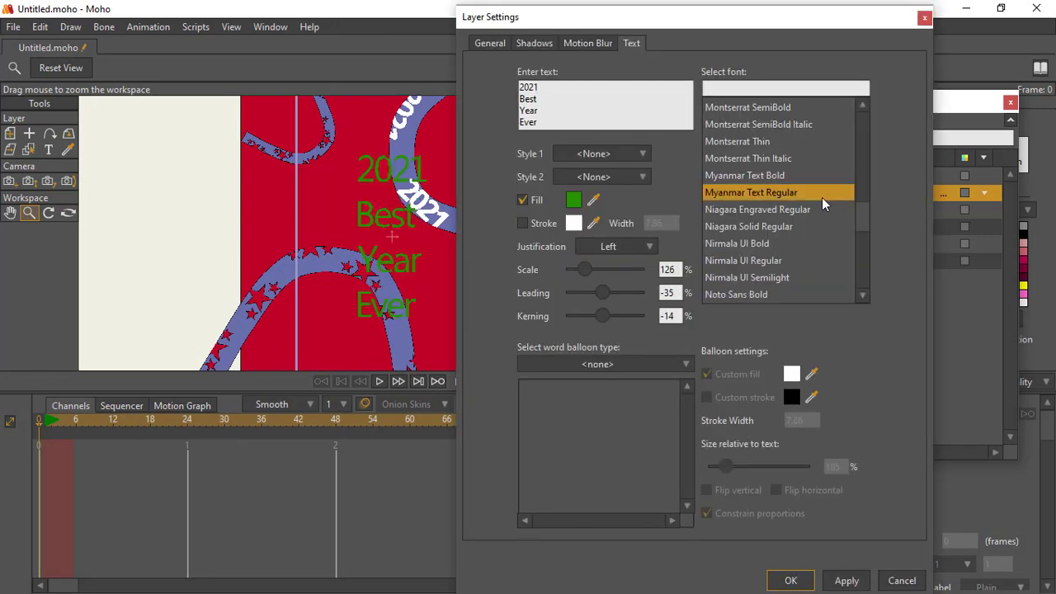
{"action": "left_click", "coordinate": [901, 581]}
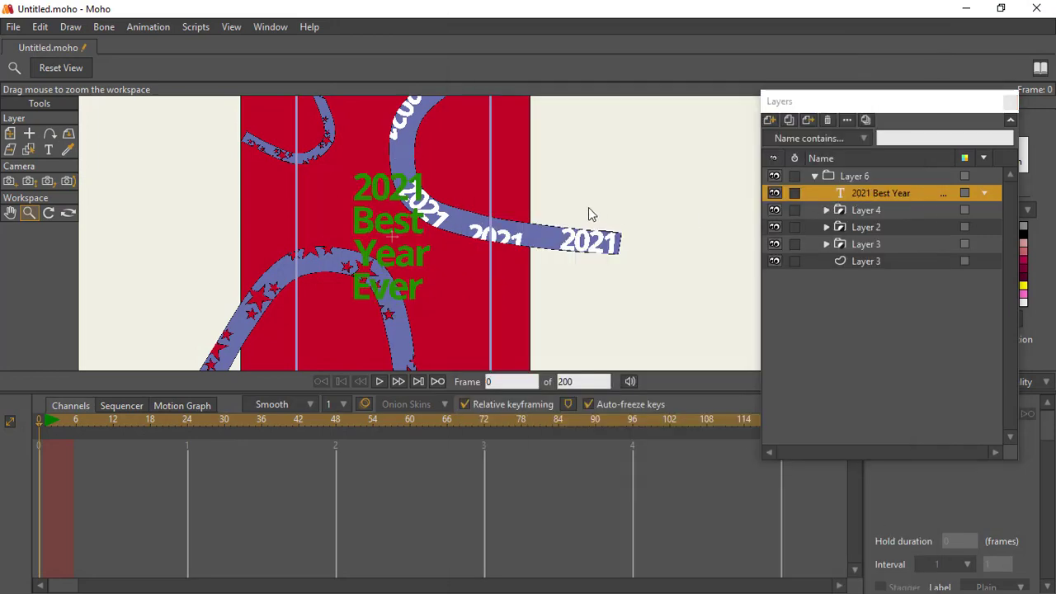
Step: Change the fill of the 2021 Best Year text to black
{"action": "double_click", "coordinate": [880, 192]}
{"action": "left_click", "coordinate": [573, 200]}
{"action": "left_click", "coordinate": [620, 309]}
{"action": "left_click", "coordinate": [794, 314]}
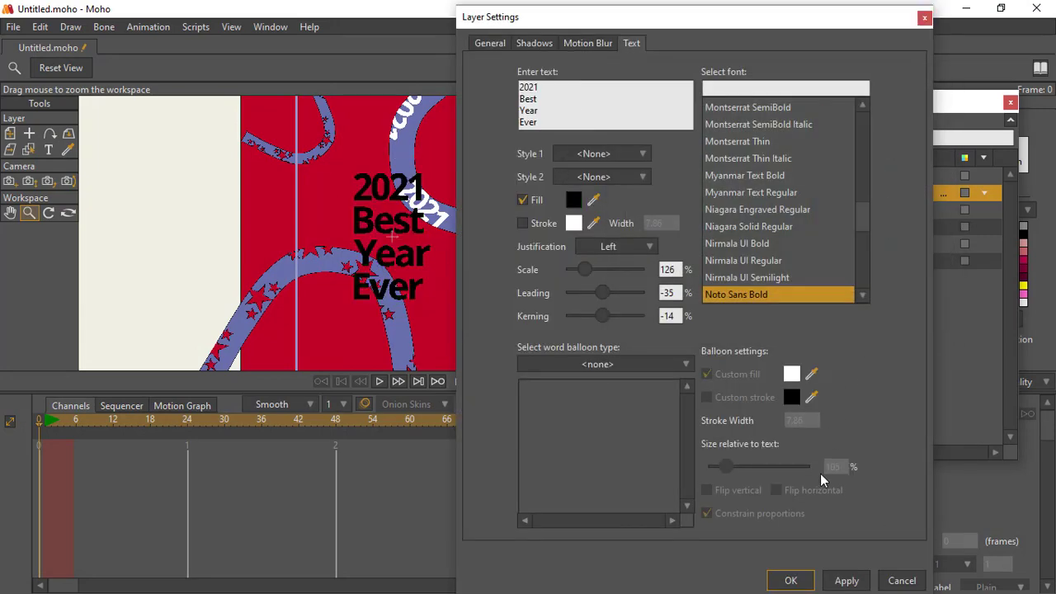
{"action": "left_click", "coordinate": [775, 579]}
Step: Play back the whole composition to check the black text over the animated bands
{"action": "left_click", "coordinate": [378, 381]}
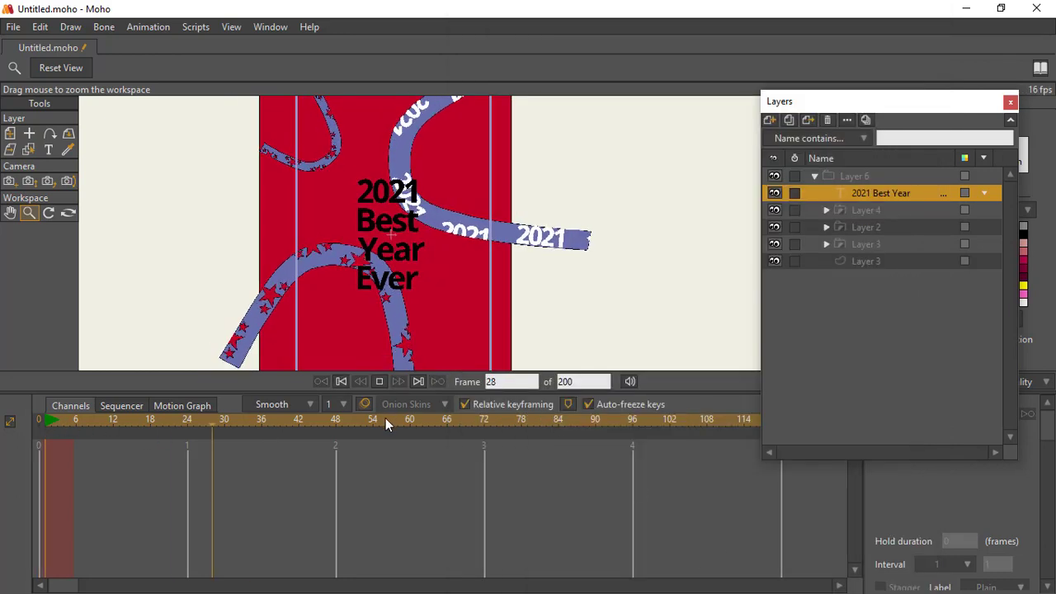
{"action": "left_click_drag", "start_coordinate": [332, 230], "coordinate": [324, 257]}
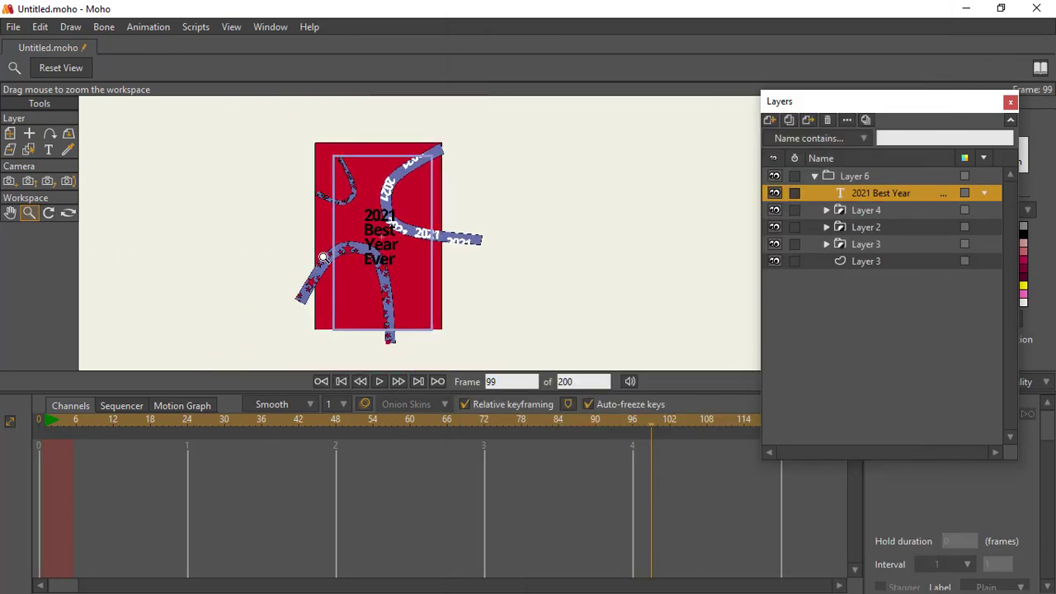
{"action": "left_click", "coordinate": [853, 176]}
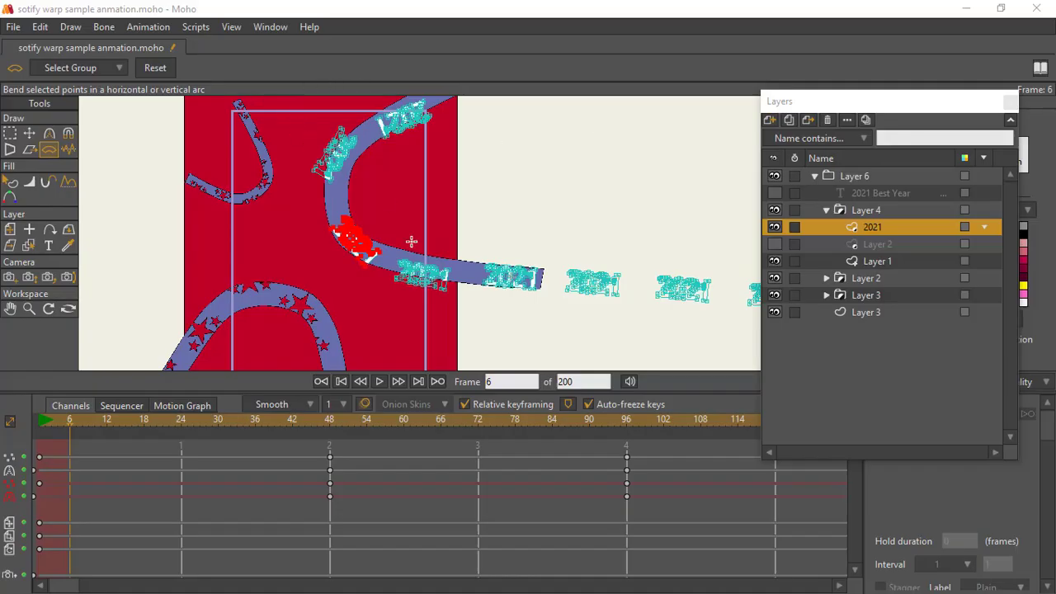
Step: Bend the selected "2021" copy at frame 30 so it follows the inner curve of the Layer 4 band
{"action": "scroll", "coordinate": [375, 254], "scroll_direction": "up", "scroll_amount": 3}
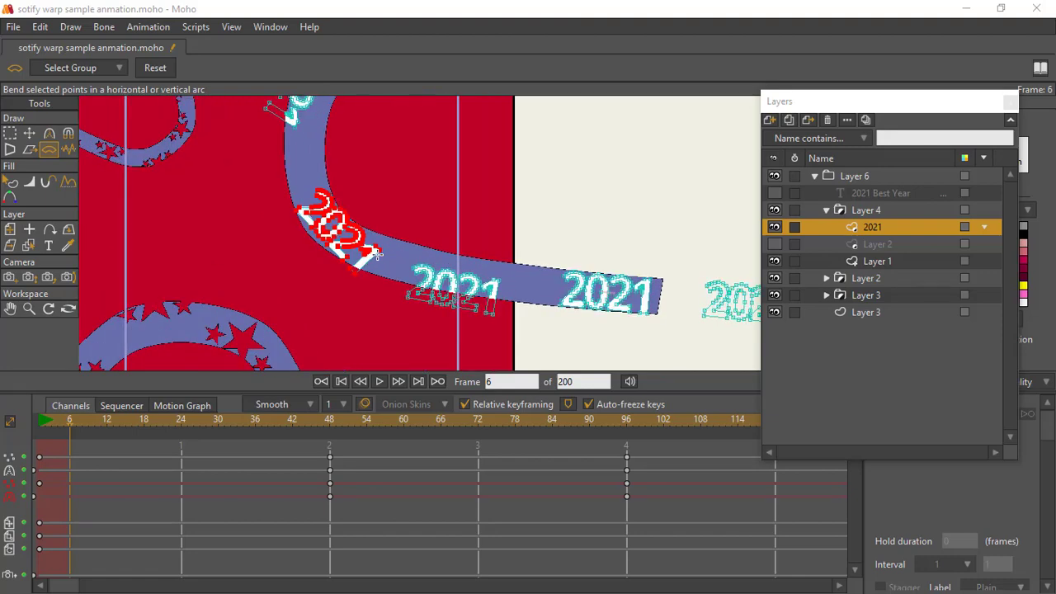
{"action": "left_click_drag", "start_coordinate": [398, 213], "coordinate": [392, 292]}
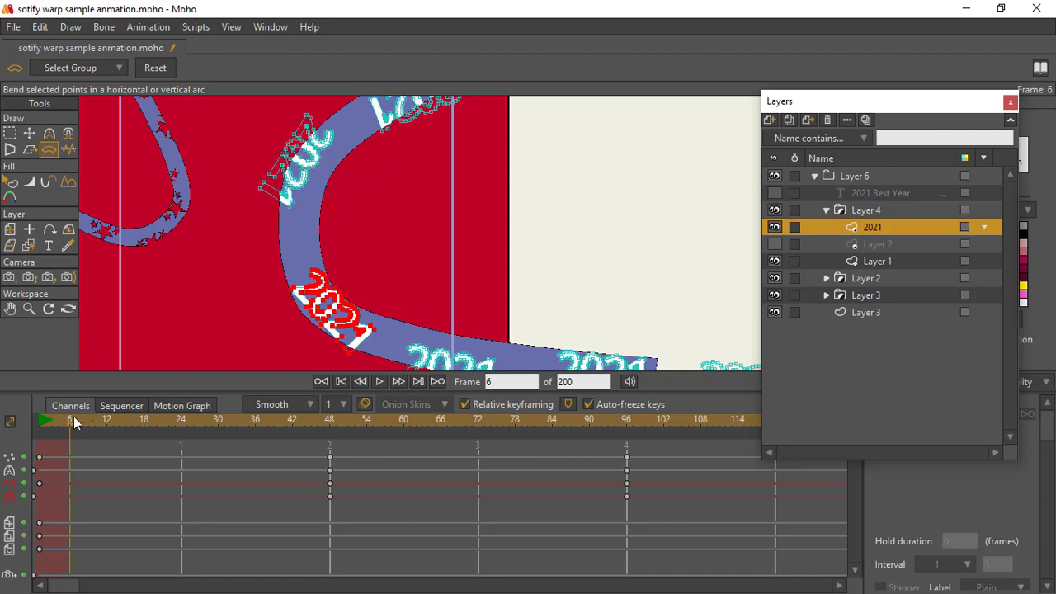
{"action": "left_click_drag", "start_coordinate": [73, 419], "coordinate": [86, 426]}
{"action": "left_click_drag", "start_coordinate": [106, 424], "coordinate": [220, 418]}
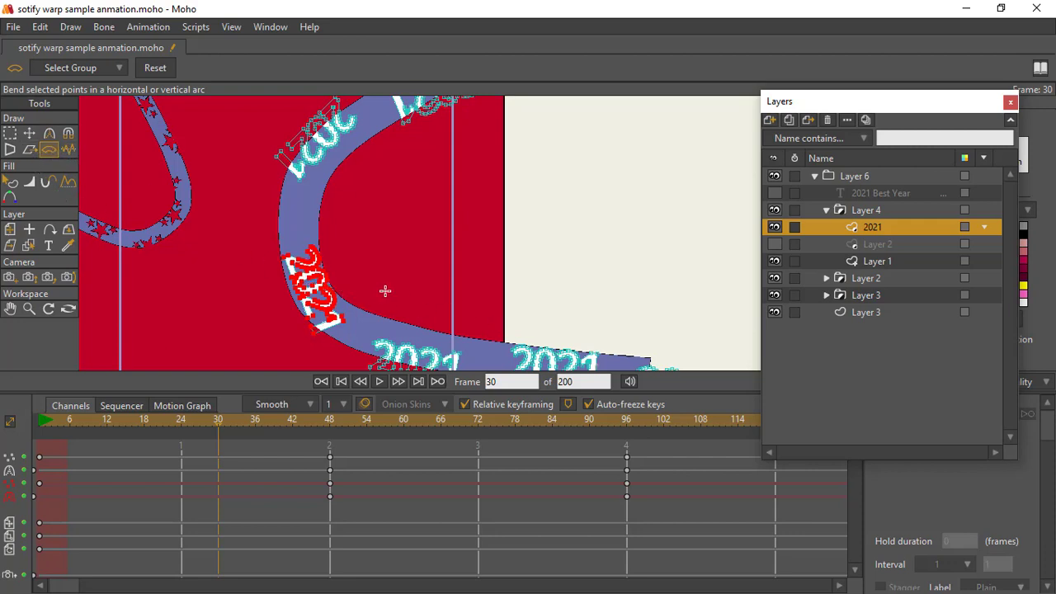
{"action": "left_click_drag", "start_coordinate": [371, 277], "coordinate": [555, 228]}
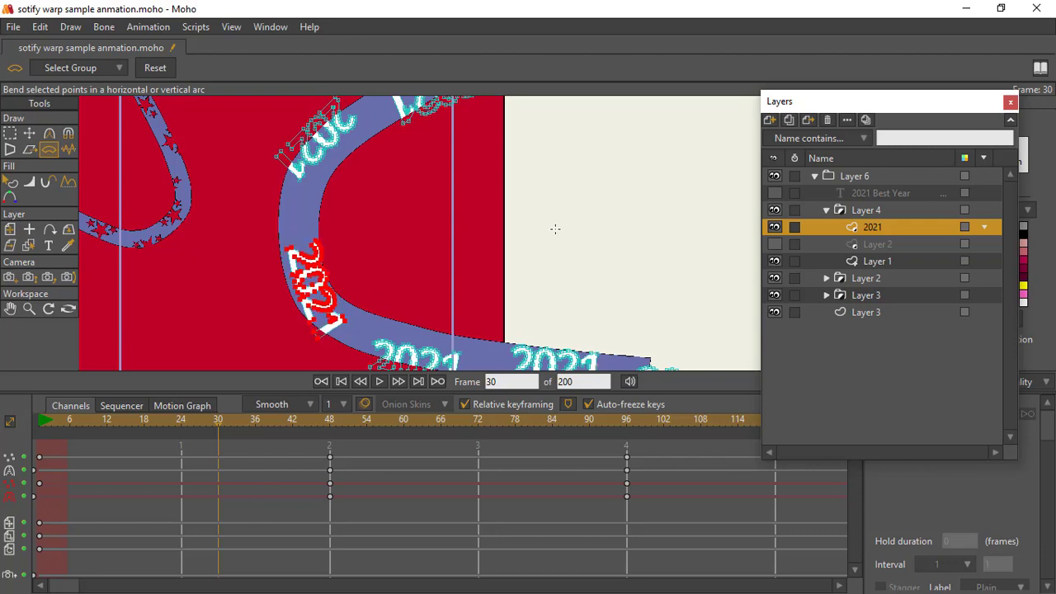
Step: Bend the selected "2021" copy at frame 48 to follow the band's curve and shift it slightly back onto the band
{"action": "left_click_drag", "start_coordinate": [223, 420], "coordinate": [330, 445]}
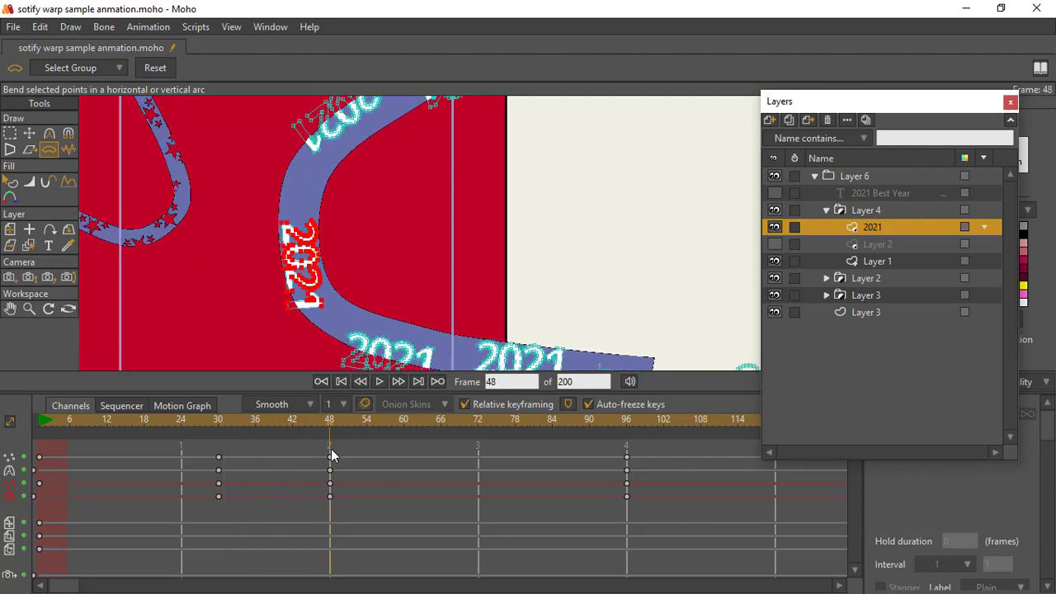
{"action": "left_click_drag", "start_coordinate": [308, 249], "coordinate": [534, 302]}
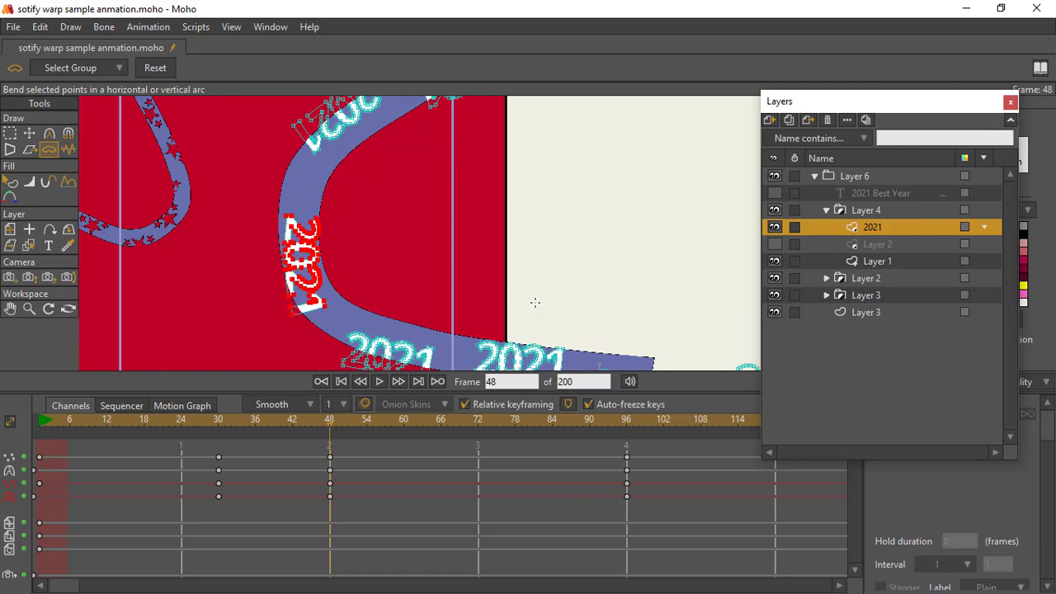
{"action": "left_click", "coordinate": [29, 132]}
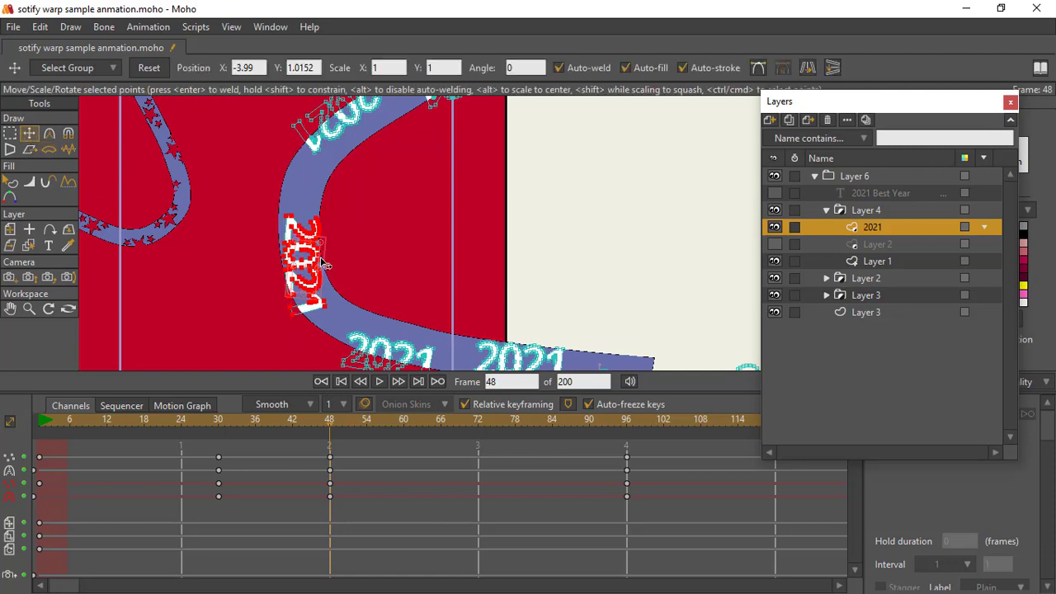
{"action": "mouse_move", "coordinate": [310, 264]}
{"action": "left_mouse_down"}
{"action": "mouse_move", "coordinate": [321, 247]}
{"action": "mouse_move", "coordinate": [299, 273]}
{"action": "left_mouse_up"}
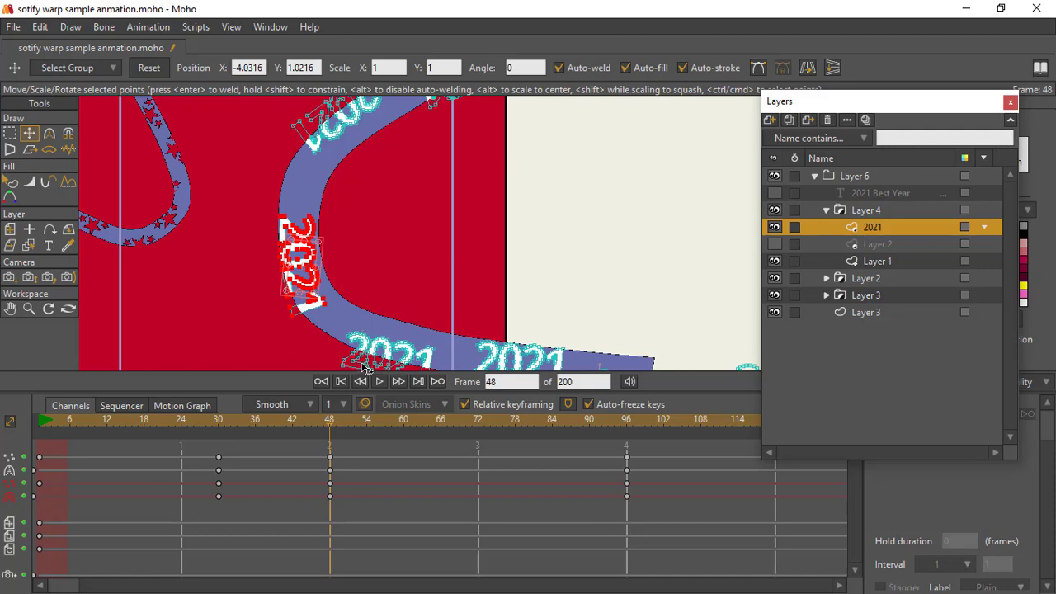
Step: At frame 73, bend the selected "2021" copy along the band's curve and shift it slightly to centre it on the band
{"action": "left_click_drag", "start_coordinate": [338, 420], "coordinate": [486, 446]}
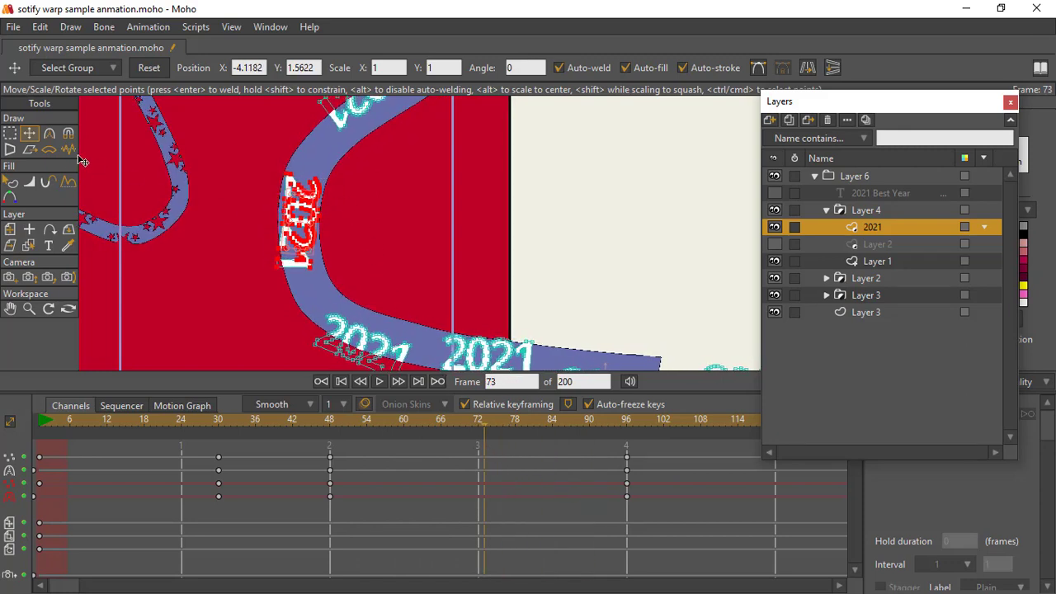
{"action": "left_click", "coordinate": [52, 150]}
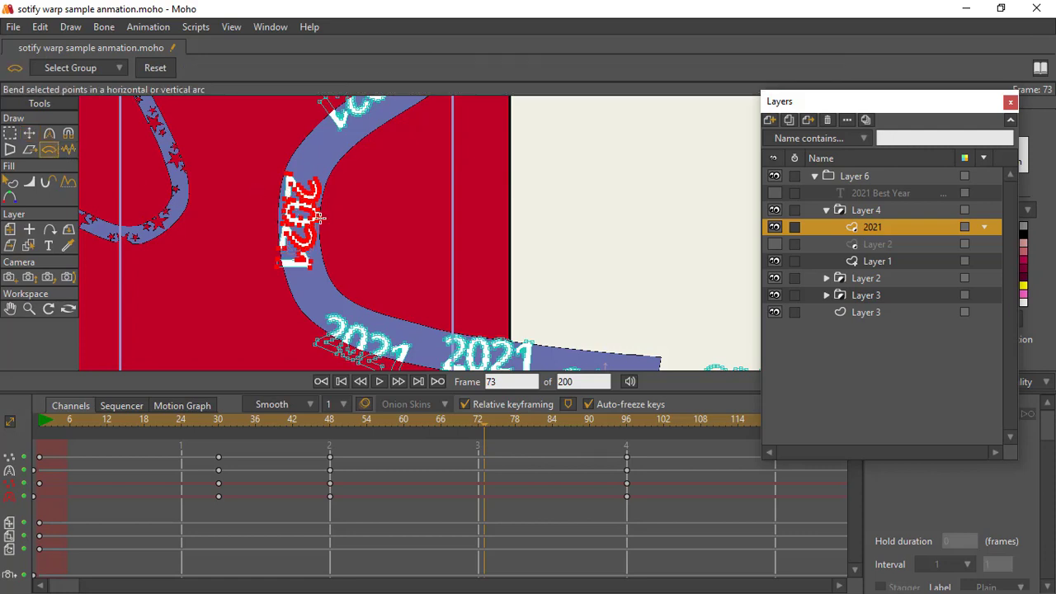
{"action": "left_click_drag", "start_coordinate": [319, 217], "coordinate": [599, 282]}
{"action": "left_click", "coordinate": [29, 133]}
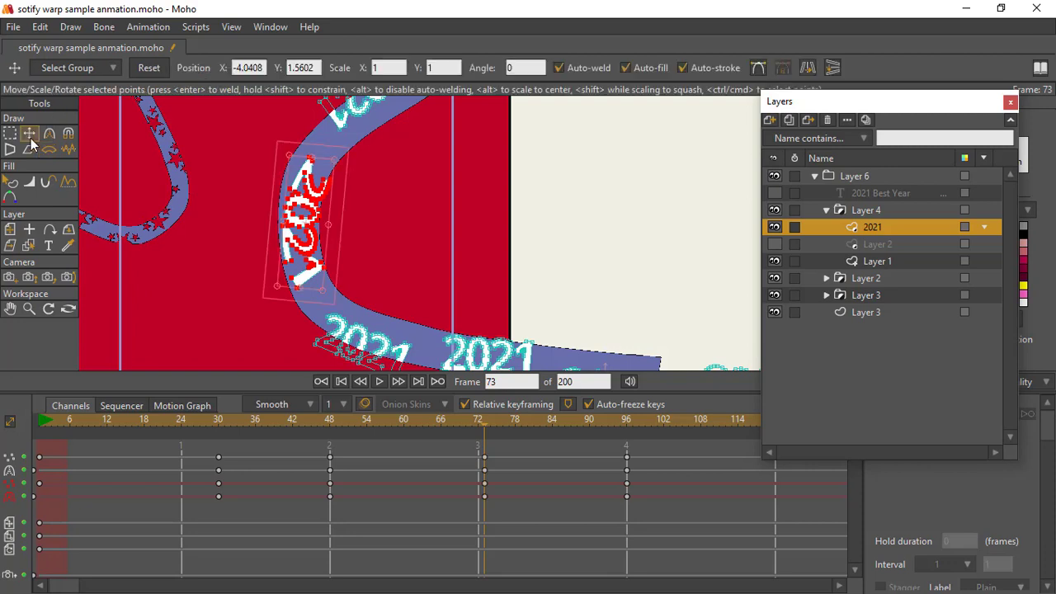
{"action": "left_click_drag", "start_coordinate": [314, 225], "coordinate": [302, 224]}
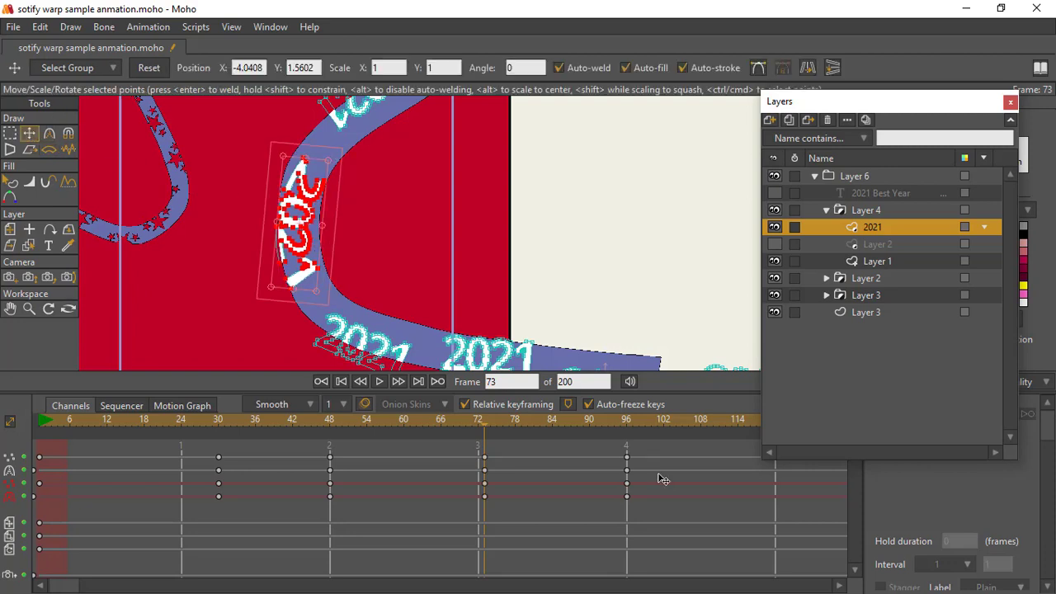
Step: Bend the selected "2021" copy at frame 96 so it follows the upper part of the Layer 4 band's curve
{"action": "left_click", "coordinate": [627, 426]}
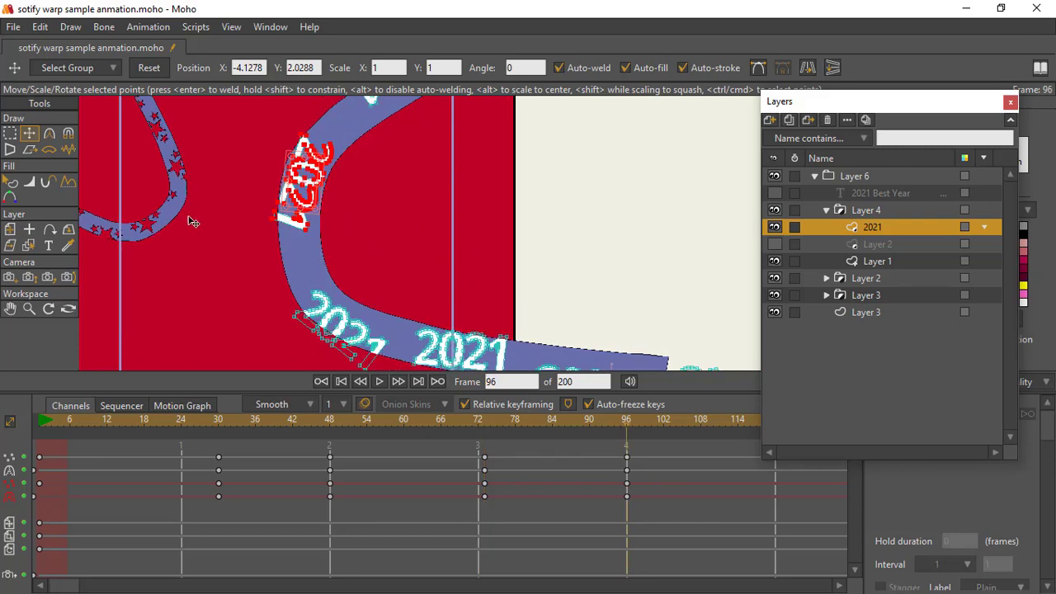
{"action": "left_click", "coordinate": [48, 151]}
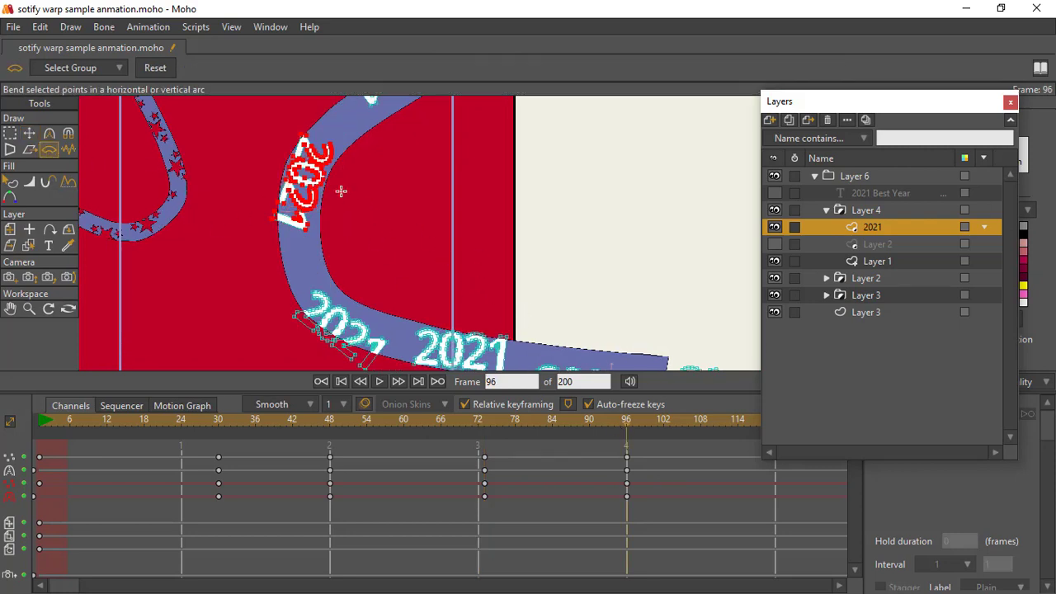
{"action": "left_click_drag", "start_coordinate": [341, 191], "coordinate": [586, 354]}
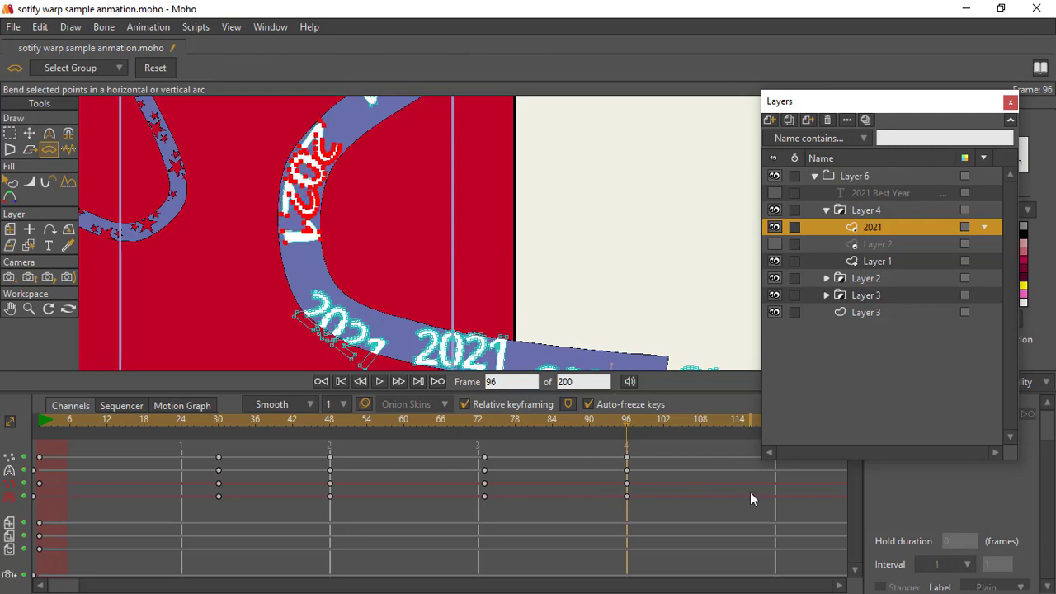
Step: Examine how the selected "2021" copy fits the band at frames 144 and 192
{"action": "left_click", "coordinate": [842, 587]}
{"action": "left_click", "coordinate": [842, 587]}
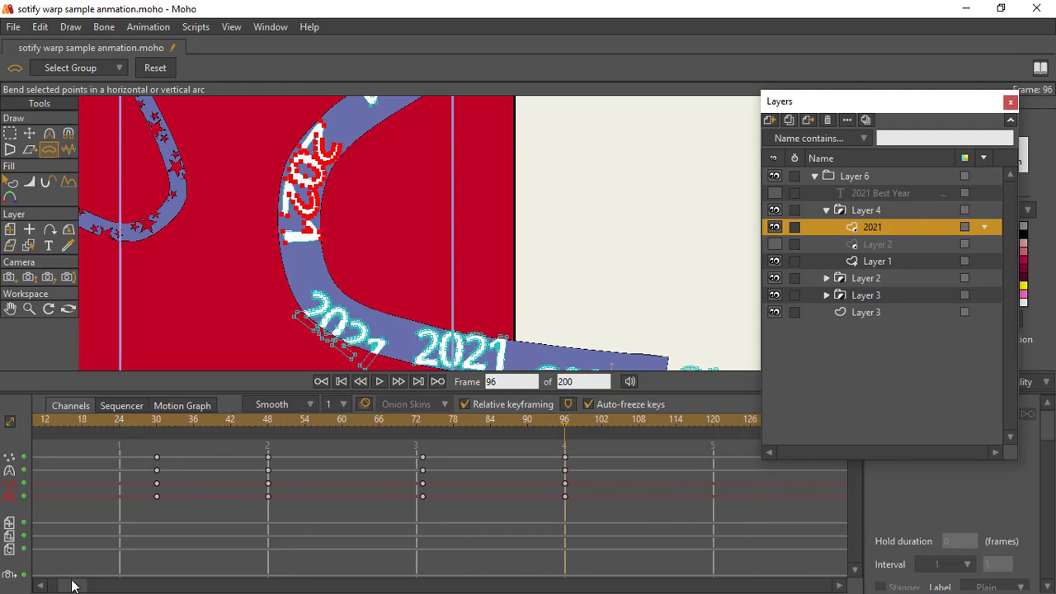
{"action": "left_click_drag", "start_coordinate": [73, 586], "coordinate": [132, 586]}
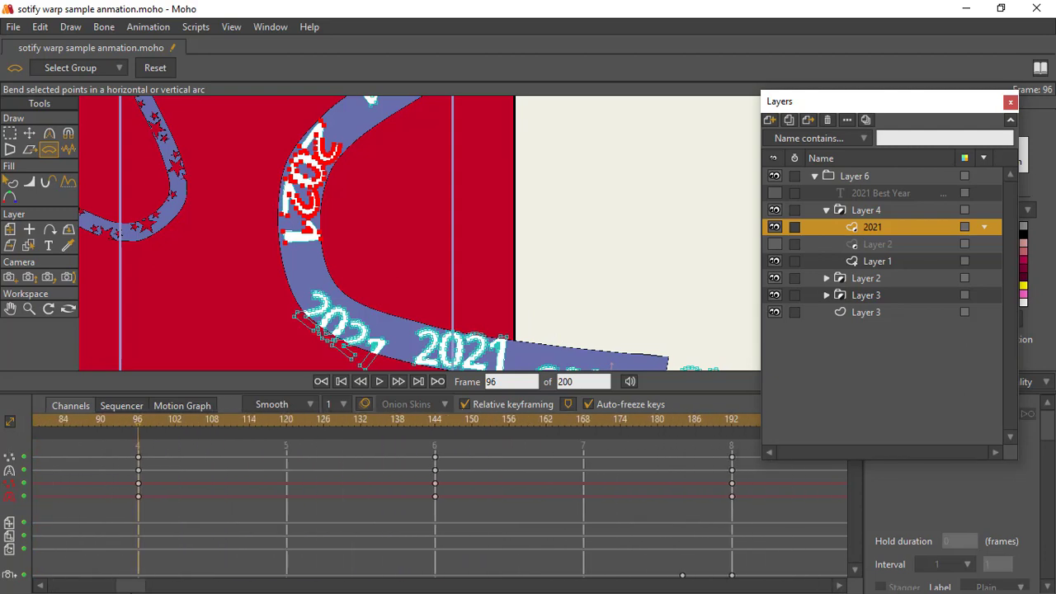
{"action": "left_click", "coordinate": [438, 422]}
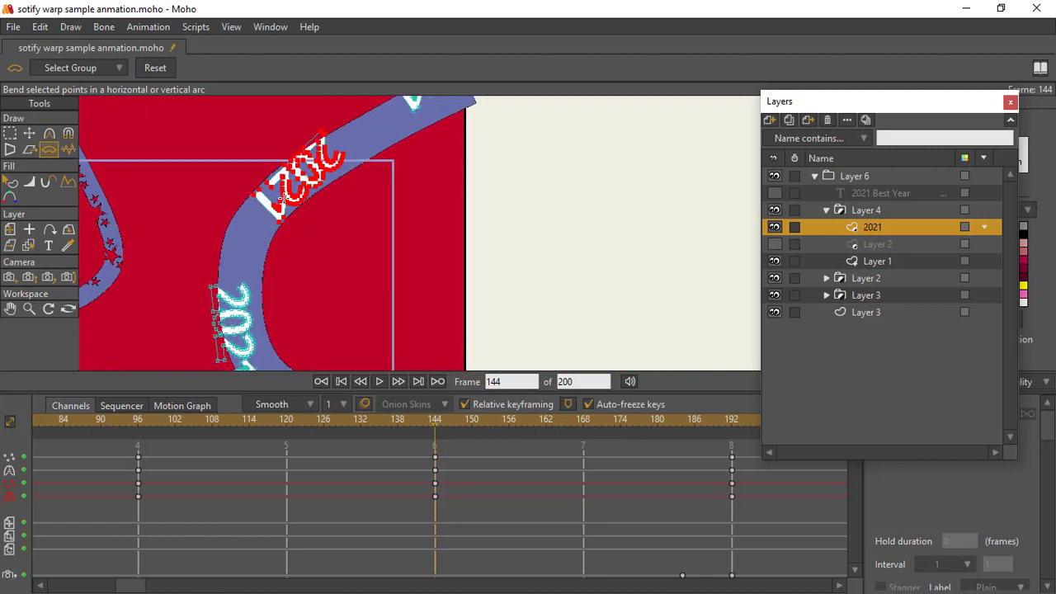
{"action": "left_click", "coordinate": [732, 422]}
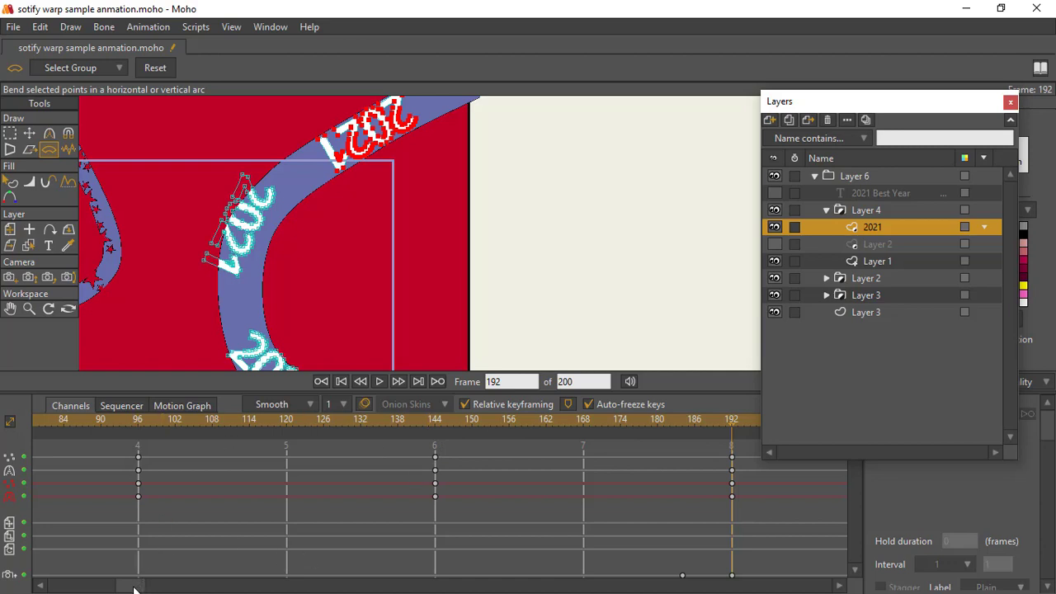
Step: Return to frame 6, select the Layer 6 group and play back the animation to review the bent "2021" copies
{"action": "left_click_drag", "start_coordinate": [133, 587], "coordinate": [59, 591]}
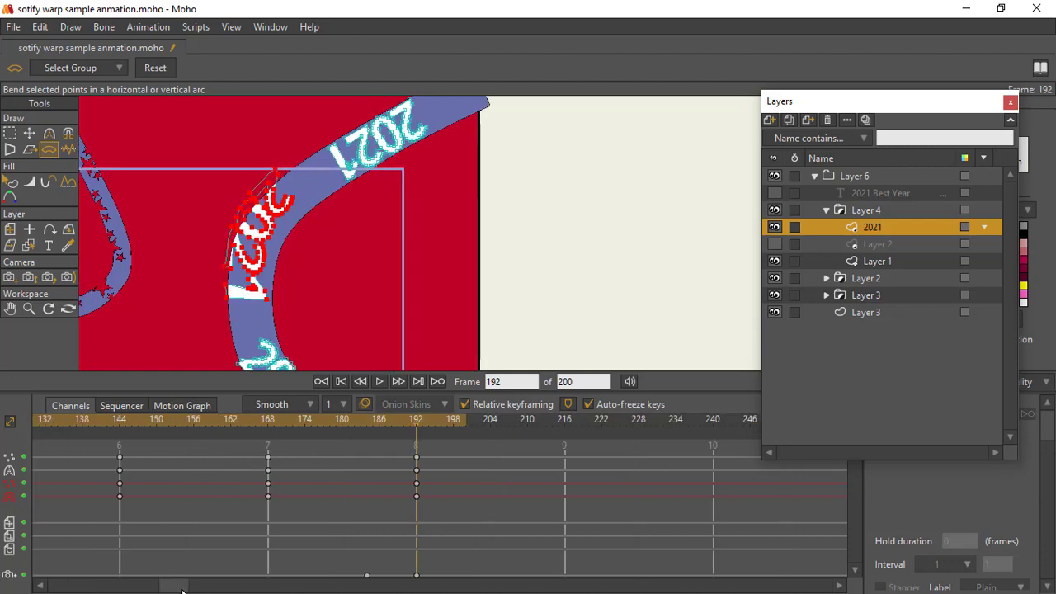
{"action": "left_click_drag", "start_coordinate": [169, 587], "coordinate": [60, 577]}
{"action": "left_click", "coordinate": [75, 419]}
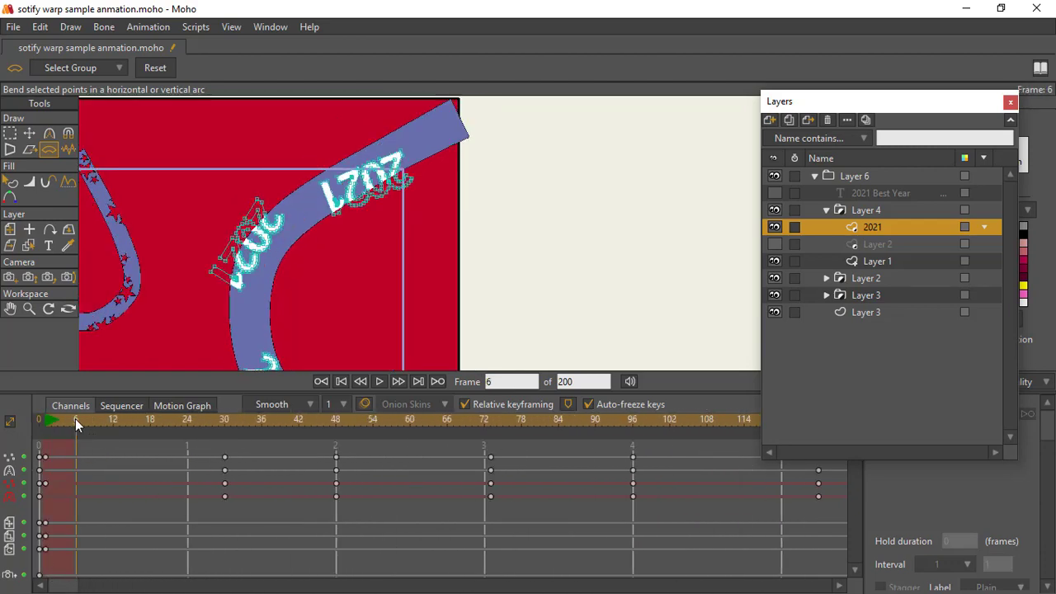
{"action": "scroll", "coordinate": [341, 213], "scroll_direction": "down", "scroll_amount": 3}
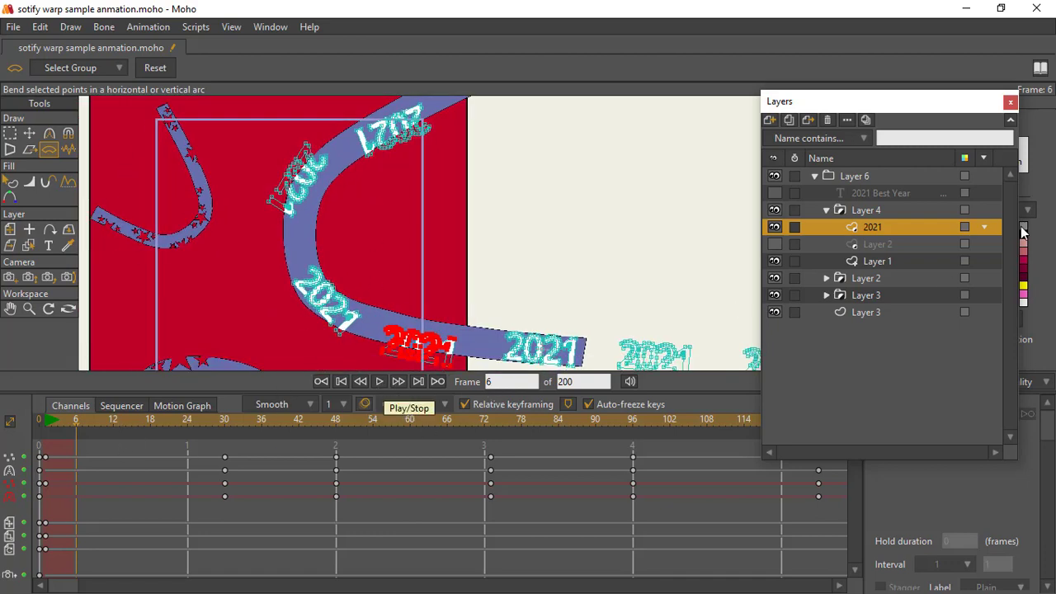
{"action": "left_click", "coordinate": [834, 175]}
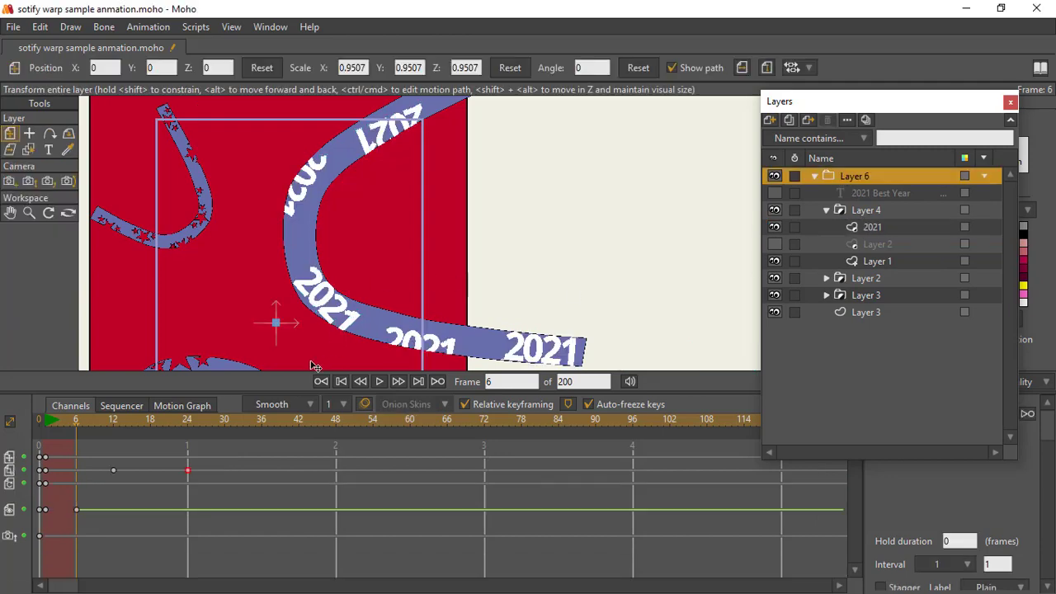
{"action": "left_click", "coordinate": [380, 381]}
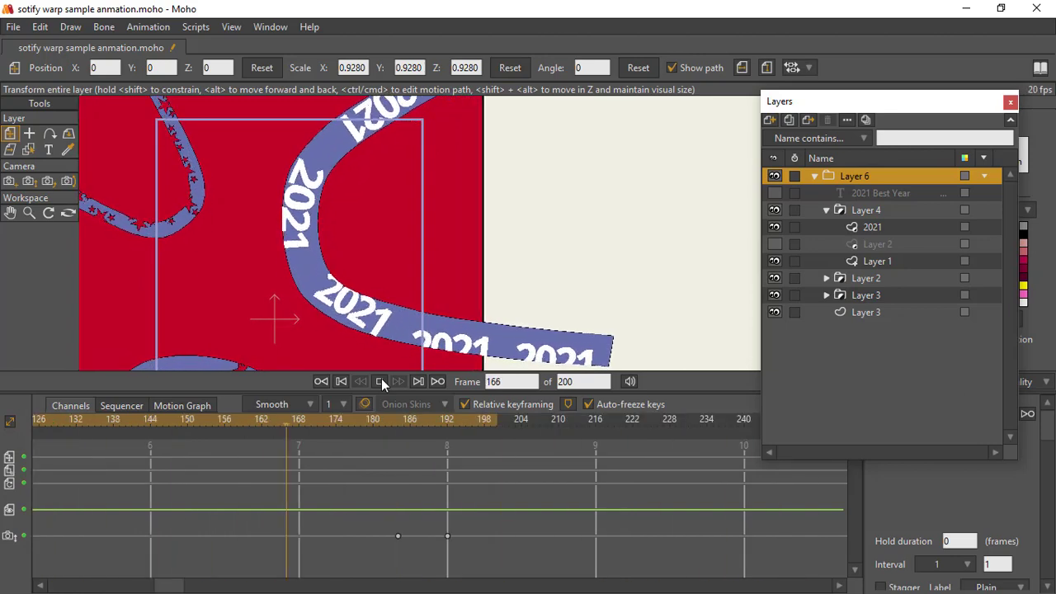
{"action": "left_click", "coordinate": [381, 381]}
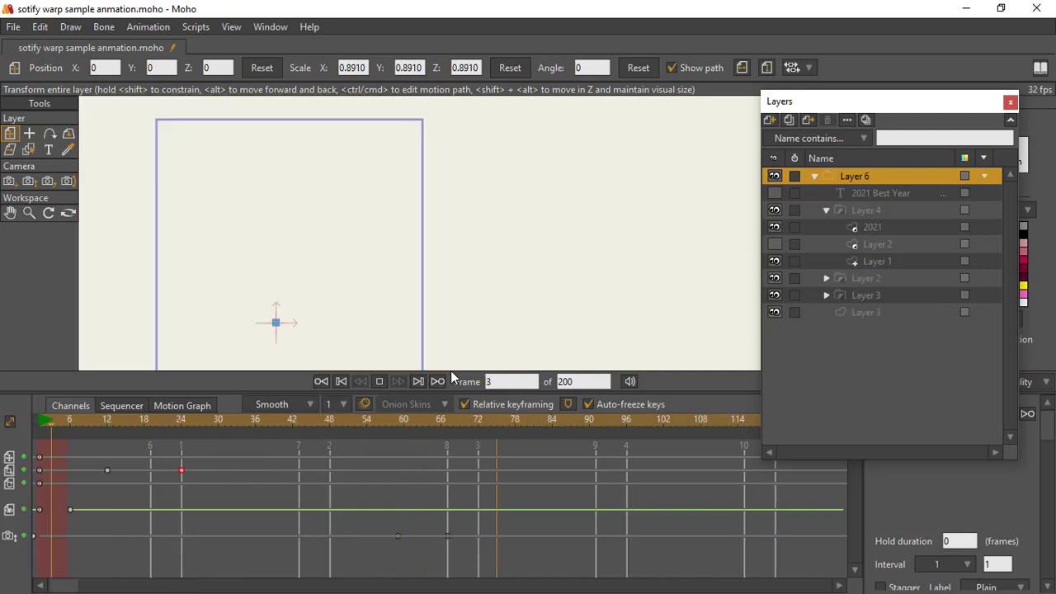